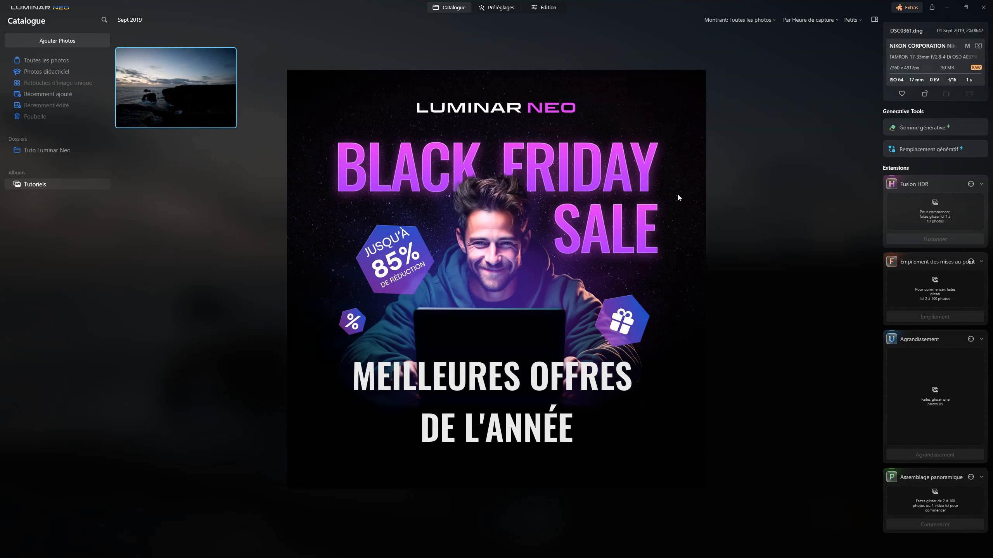
# Step: Open the seascape photo's presets and choose the SEASCAPE DREAMS collection among the purchased ones
pyautogui.click(619, 219)
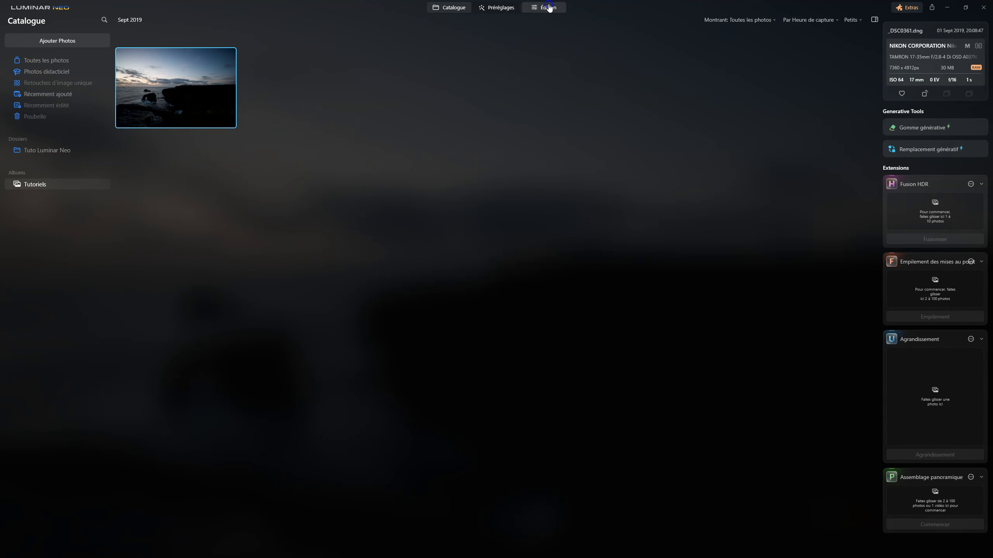
pyautogui.click(549, 7)
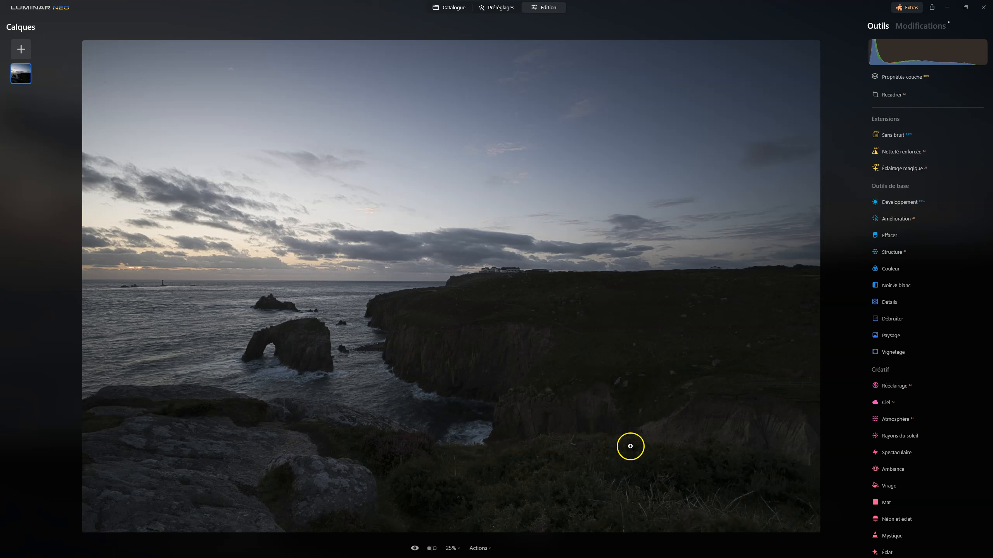
pyautogui.click(494, 9)
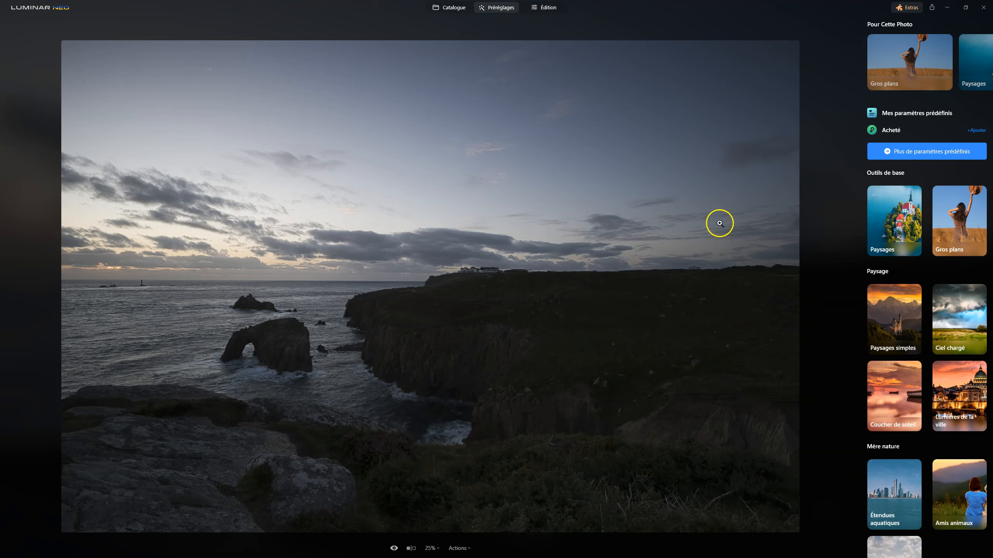
pyautogui.click(889, 130)
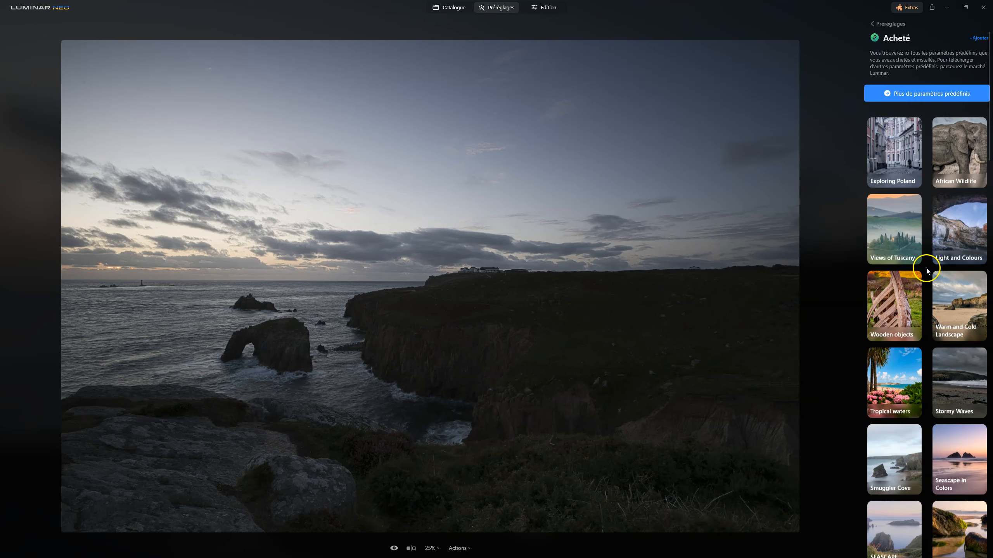
pyautogui.click(895, 230)
pyautogui.scroll(-3, 923, 227)
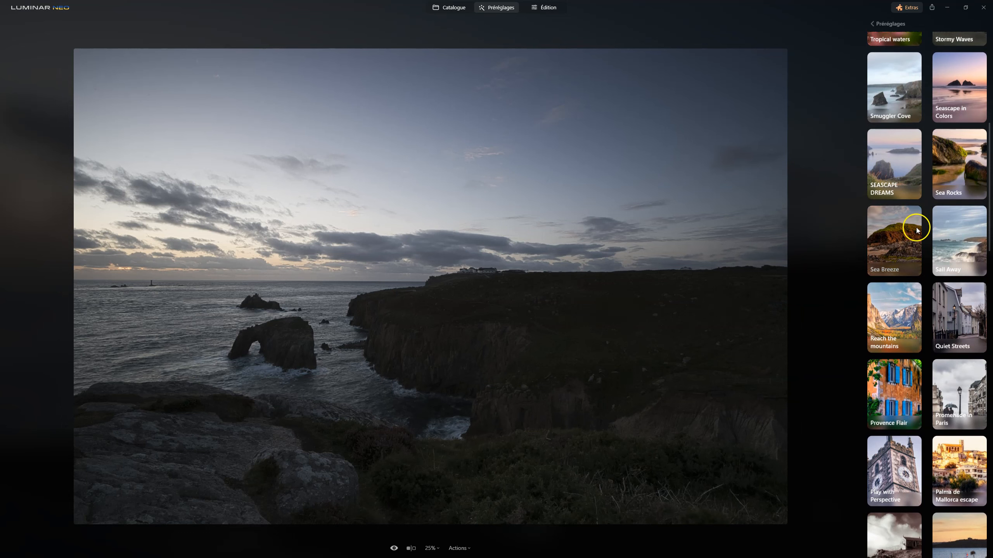
pyautogui.click(895, 156)
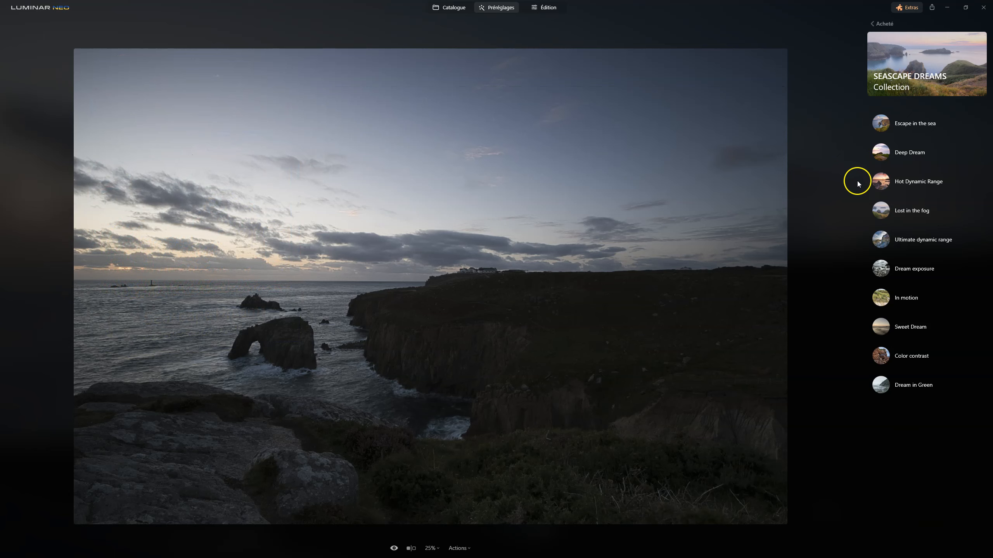
# Step: Apply the Ultimate dynamic range preset to the photo and lower its strength to 36
pyautogui.click(882, 182)
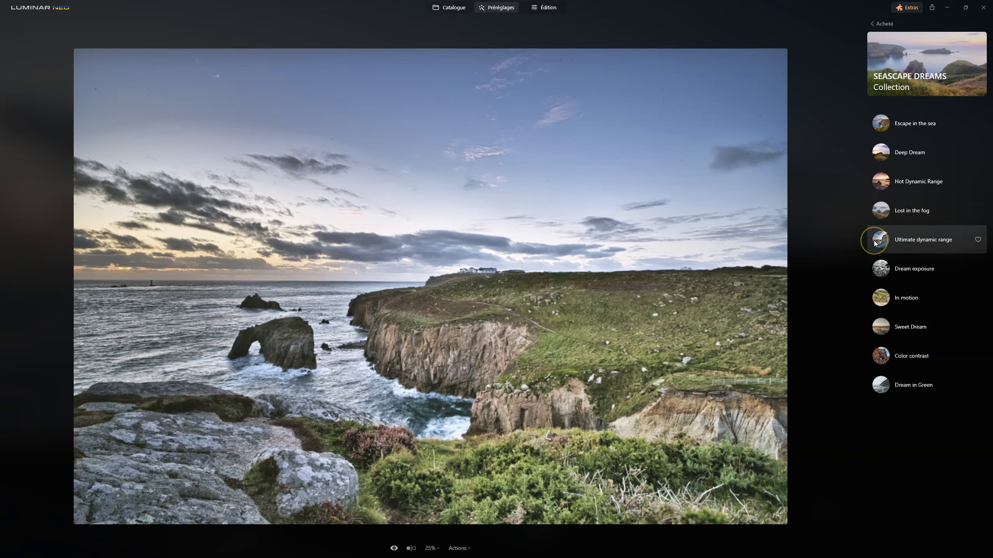
pyautogui.click(875, 243)
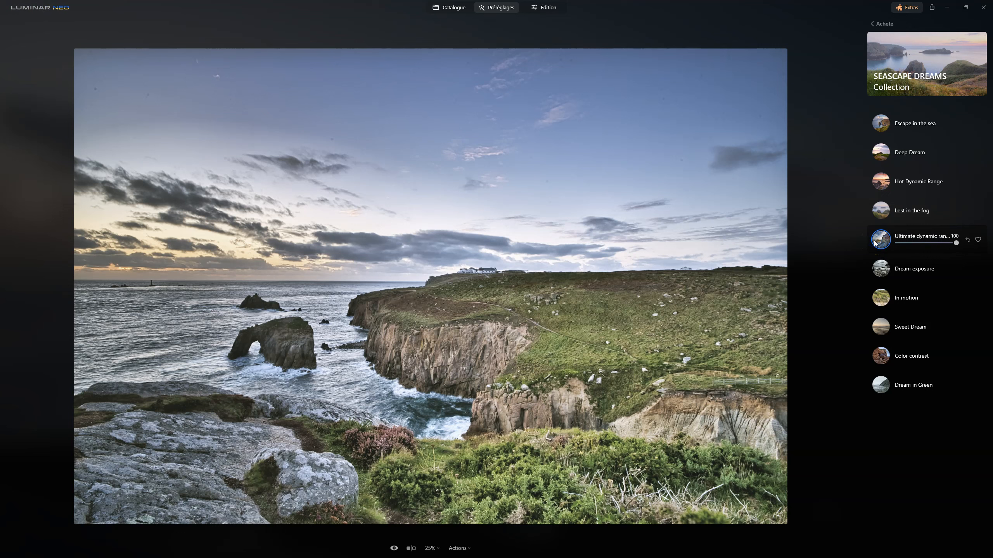
pyautogui.click(955, 243)
pyautogui.moveTo(955, 244); pyautogui.dragTo(918, 243)
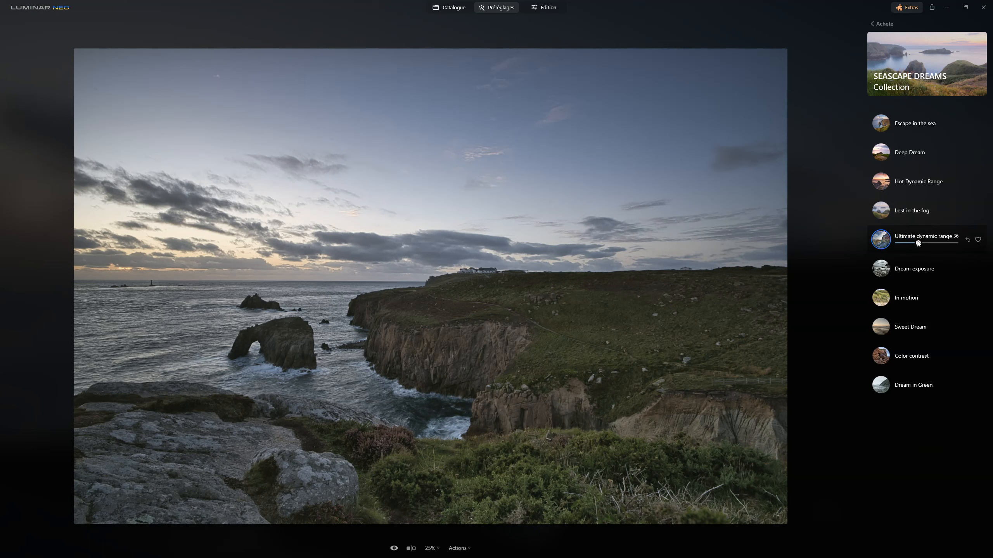
# Step: Compare the photo with and without its edits, and set the Ultimate dynamic range preset's strength to 42
pyautogui.click(394, 549)
pyautogui.click(393, 550)
pyautogui.click(393, 549)
pyautogui.click(394, 549)
pyautogui.moveTo(920, 245); pyautogui.dragTo(961, 243)
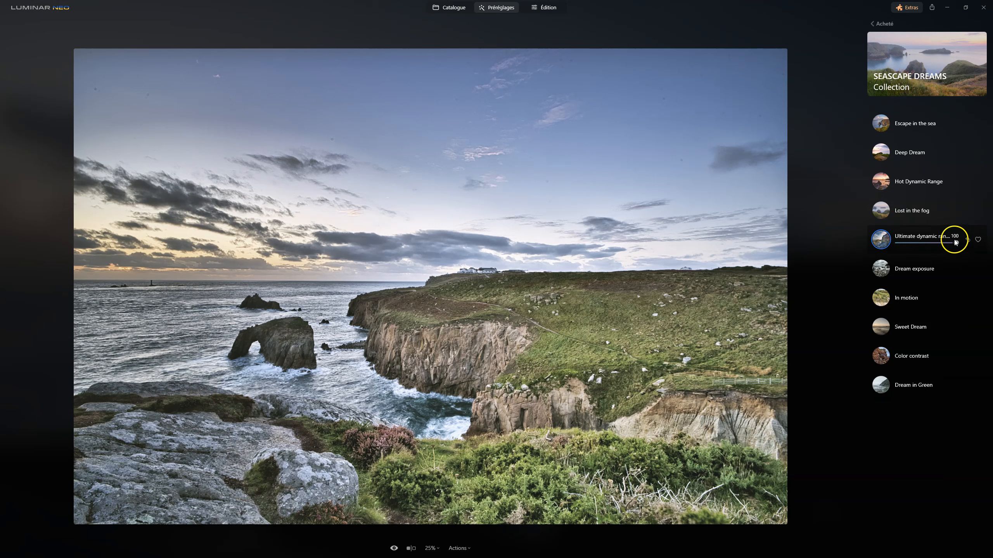
pyautogui.moveTo(955, 243); pyautogui.dragTo(925, 244)
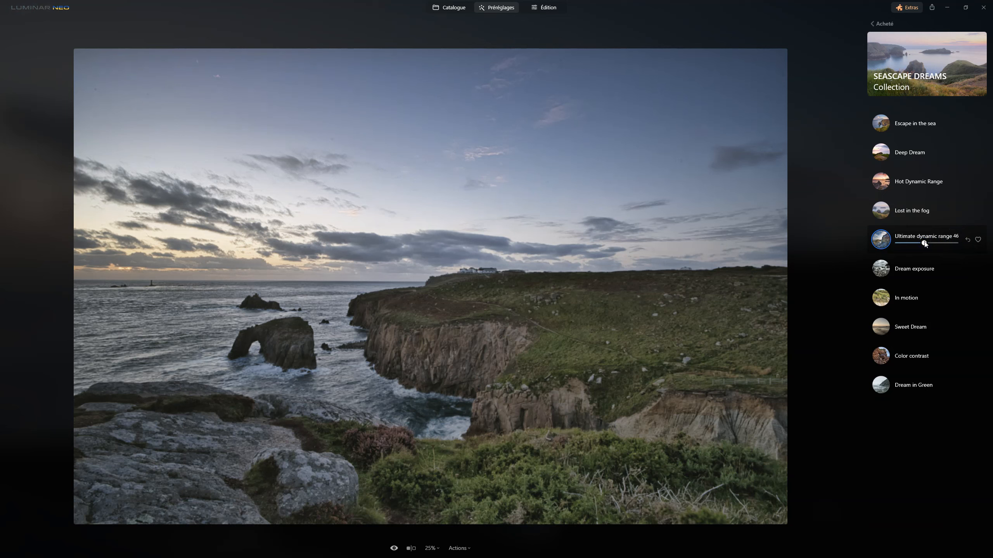
pyautogui.moveTo(925, 244); pyautogui.dragTo(923, 244)
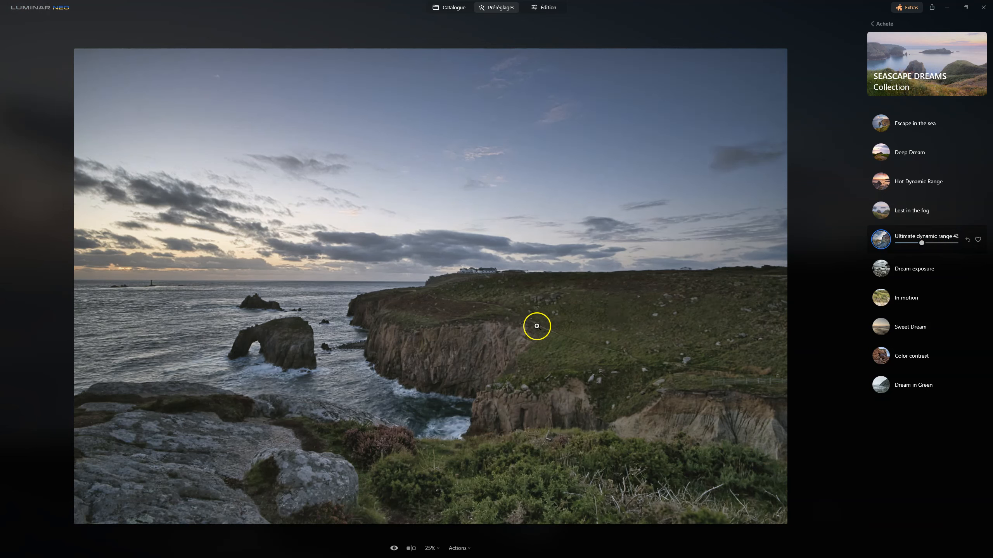
# Step: Open the list of edits made by the preset and remove the Mat adjustment
pyautogui.click(544, 8)
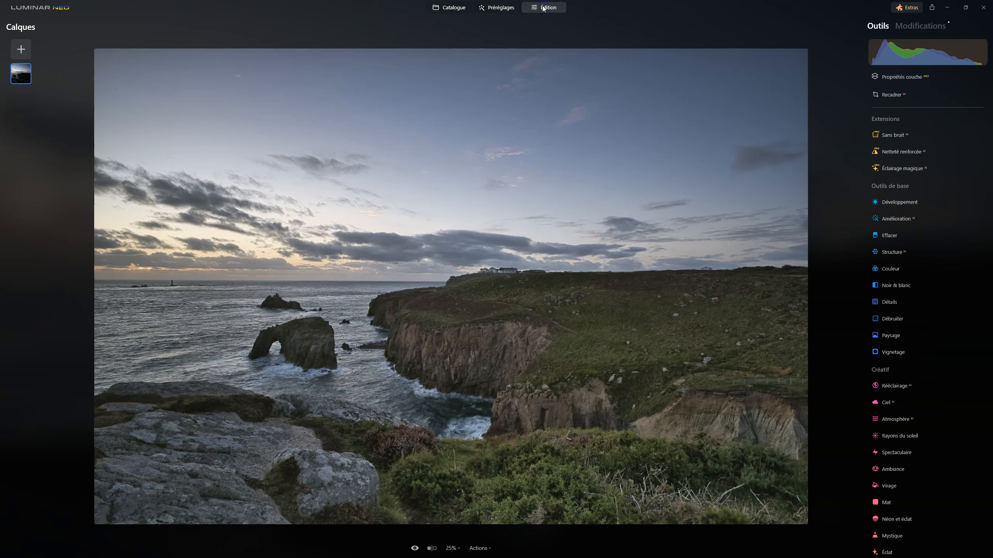
pyautogui.click(909, 26)
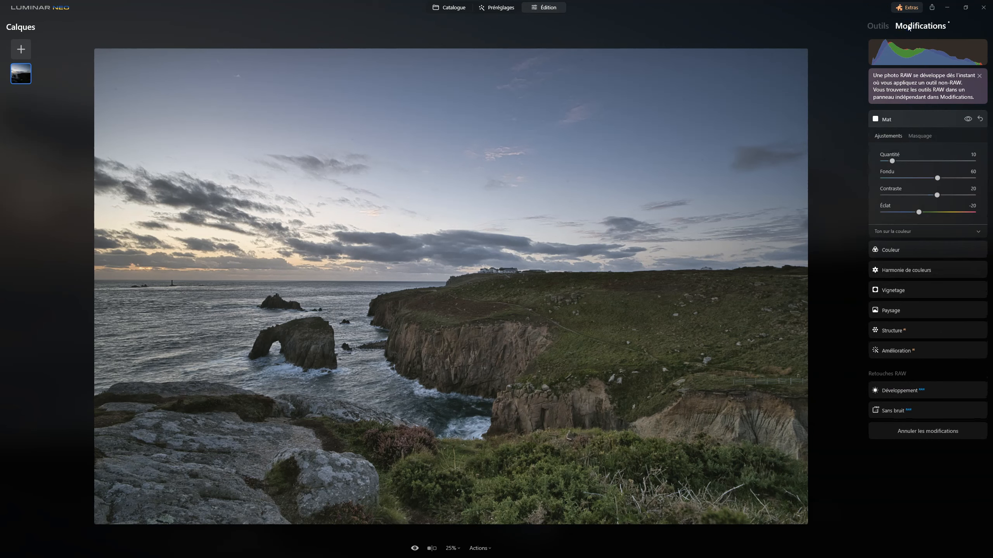
pyautogui.click(980, 119)
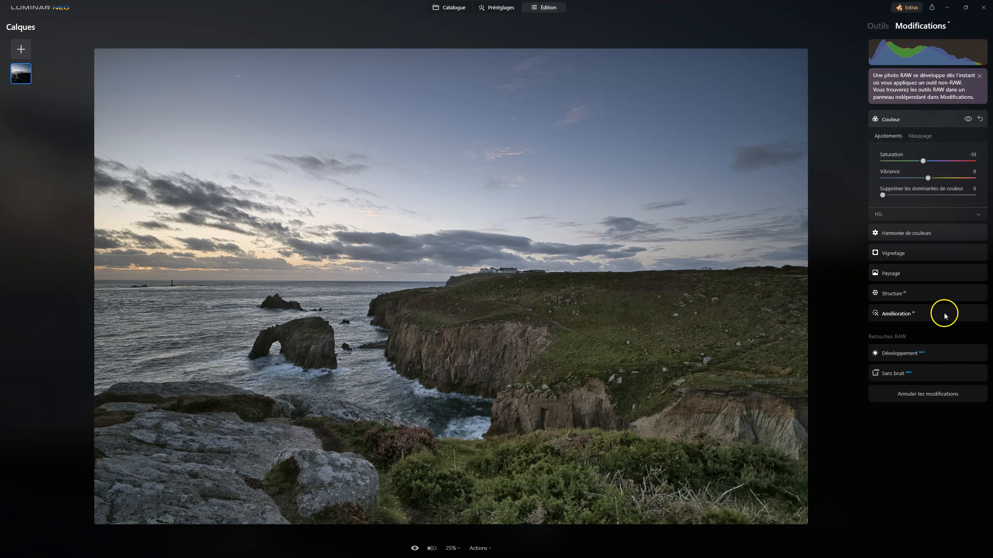
# Step: Set the camera profile in the RAW development to Camera Flat and reopen the Couleur adjustment
pyautogui.click(917, 355)
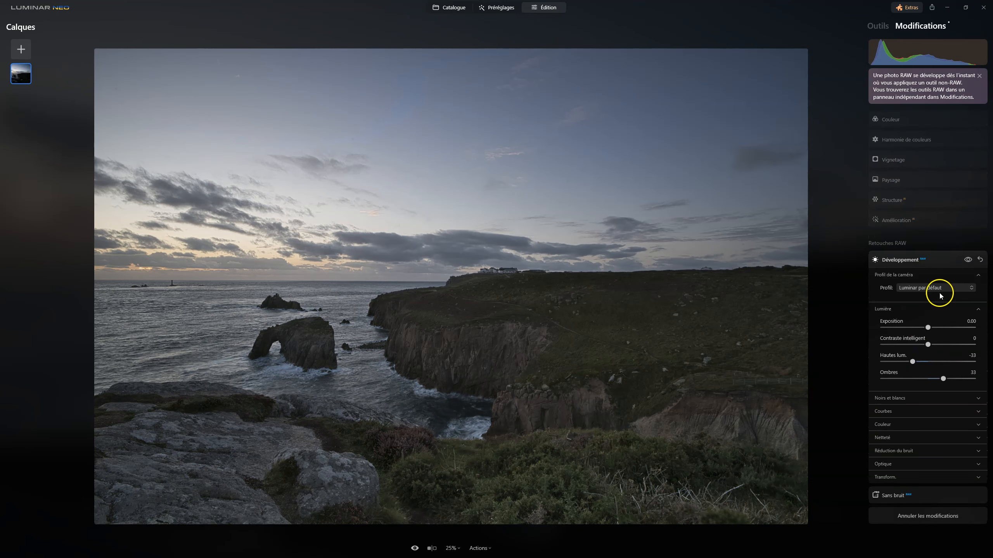
pyautogui.click(939, 288)
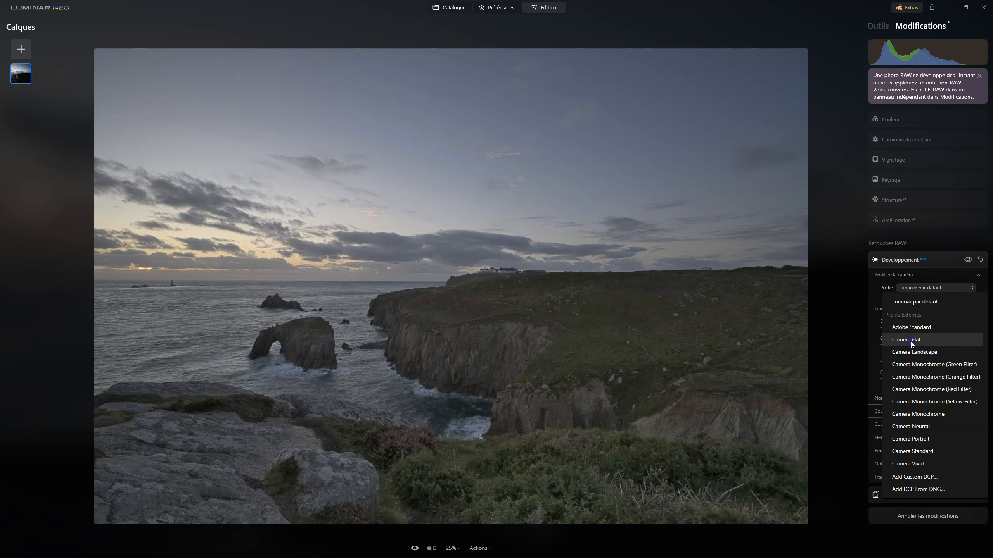
pyautogui.click(911, 342)
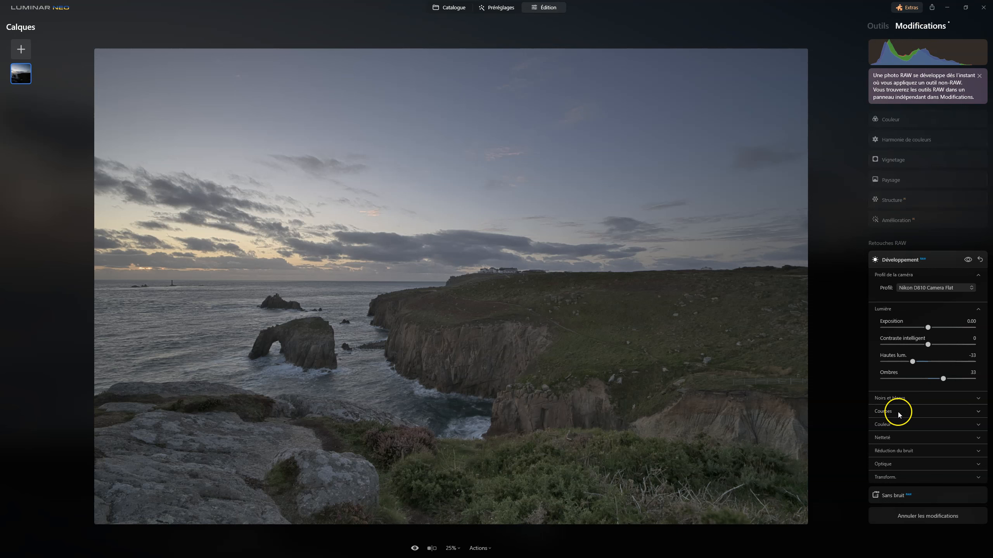
pyautogui.click(895, 424)
pyautogui.scroll(3, 916, 109)
pyautogui.click(906, 120)
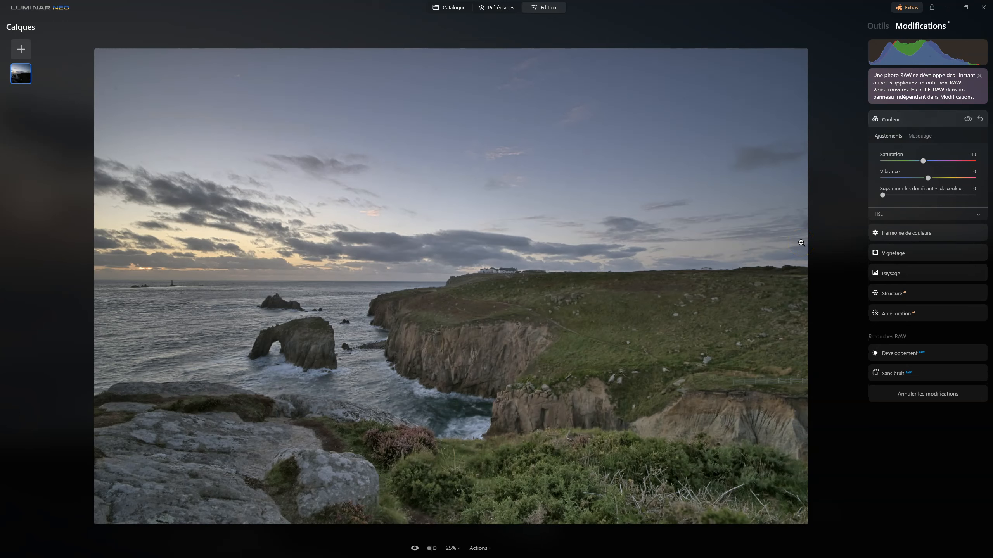
pyautogui.click(843, 190)
# Step: Add a radial gradient mask to the Amélioration AI tool over the headland, flattened into a wide ellipse
pyautogui.click(877, 26)
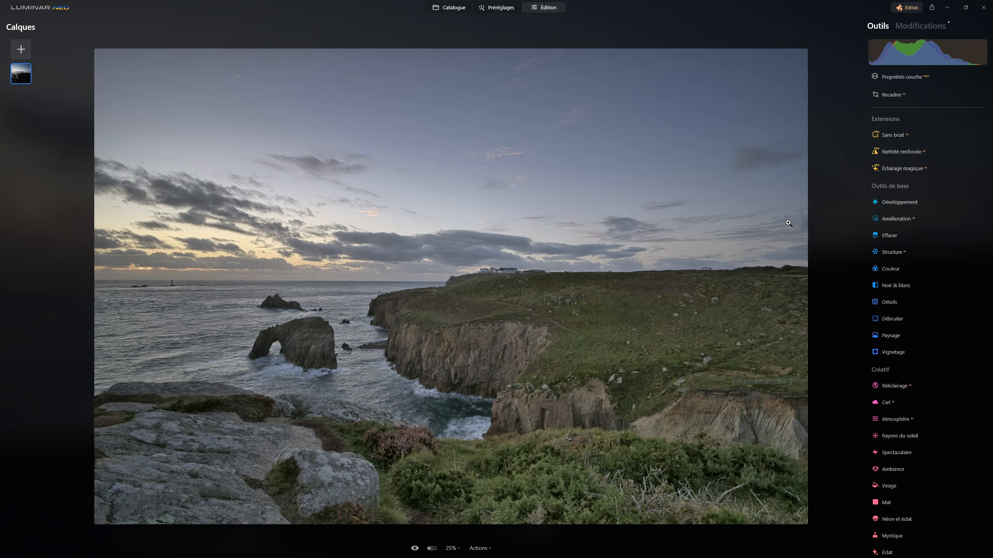
pyautogui.click(902, 221)
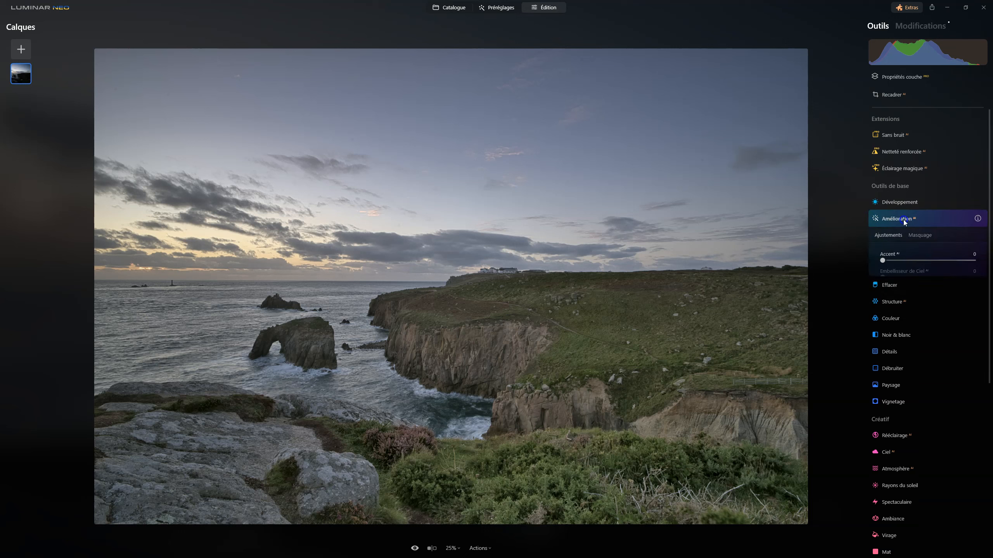
pyautogui.click(917, 236)
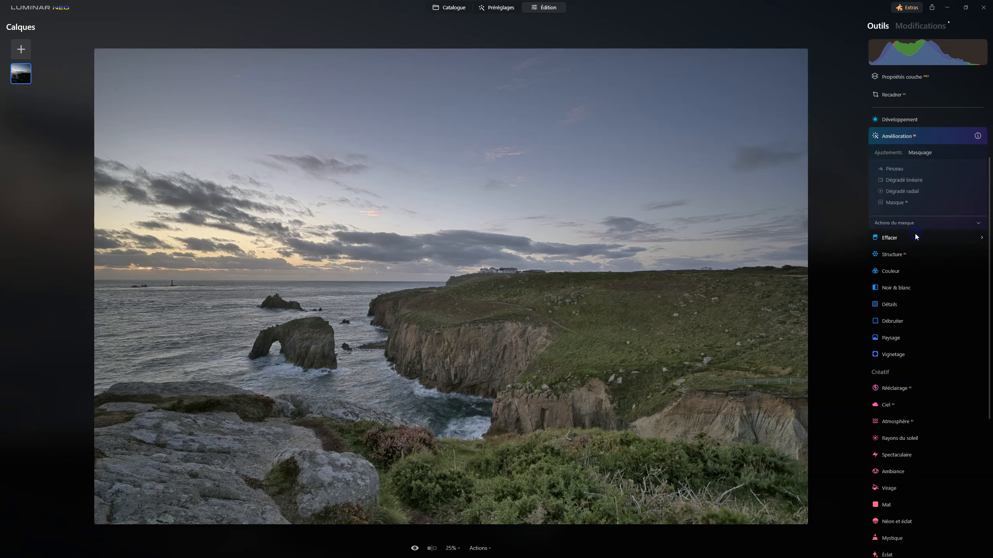
pyautogui.click(925, 208)
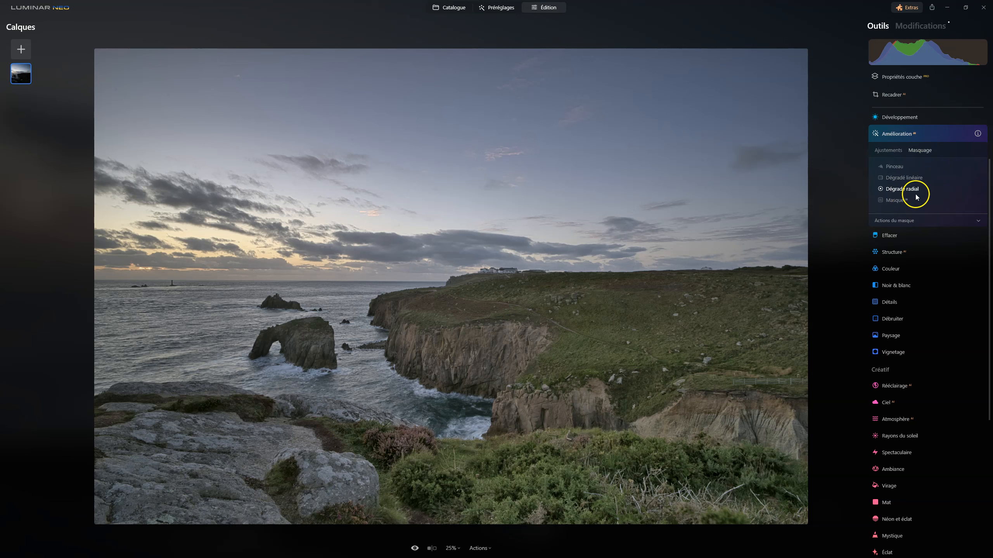
pyautogui.click(894, 191)
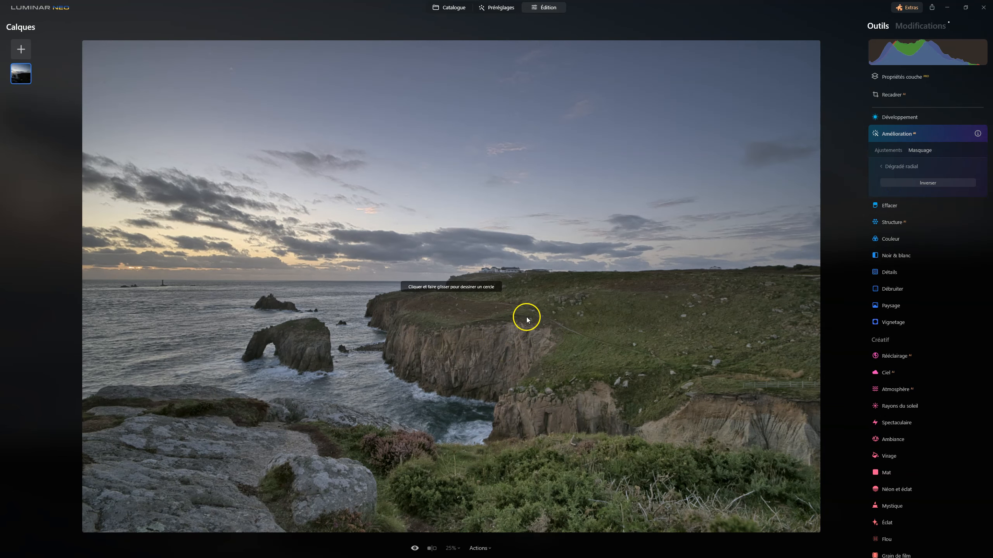
pyautogui.moveTo(445, 303); pyautogui.dragTo(526, 325)
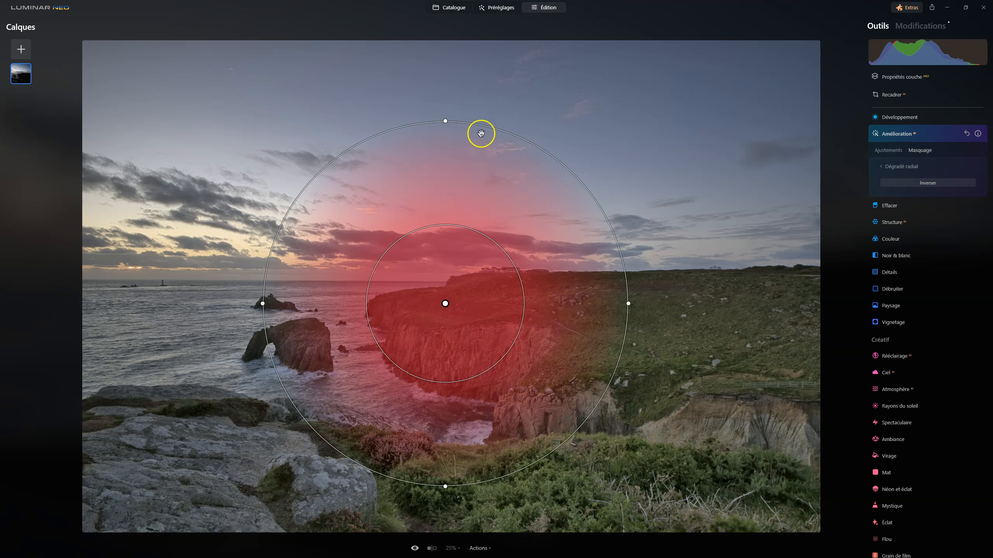
pyautogui.moveTo(444, 117); pyautogui.dragTo(445, 202)
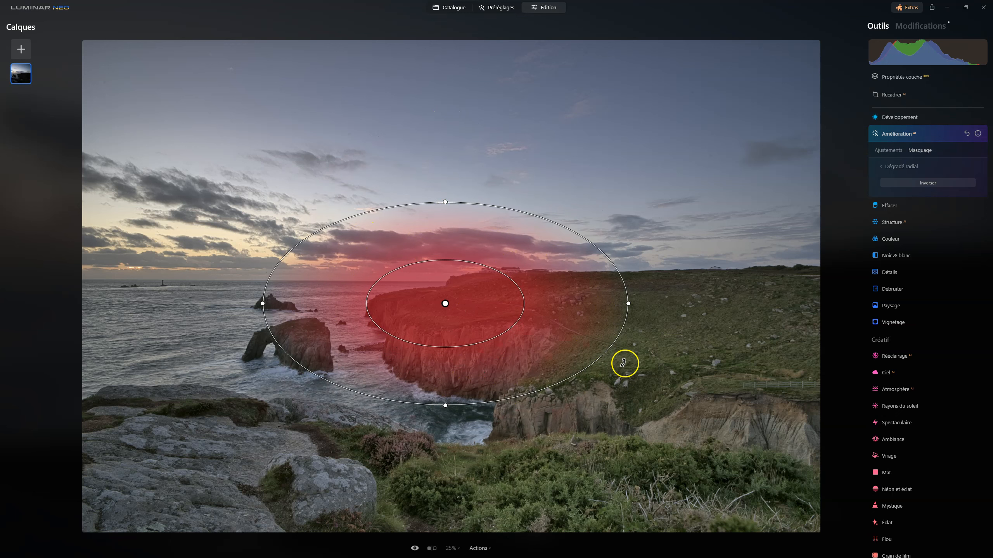
# Step: Invert the radial mask and restore it, and shift and stretch it into a larger ellipse centred on the cliff
pyautogui.click(917, 184)
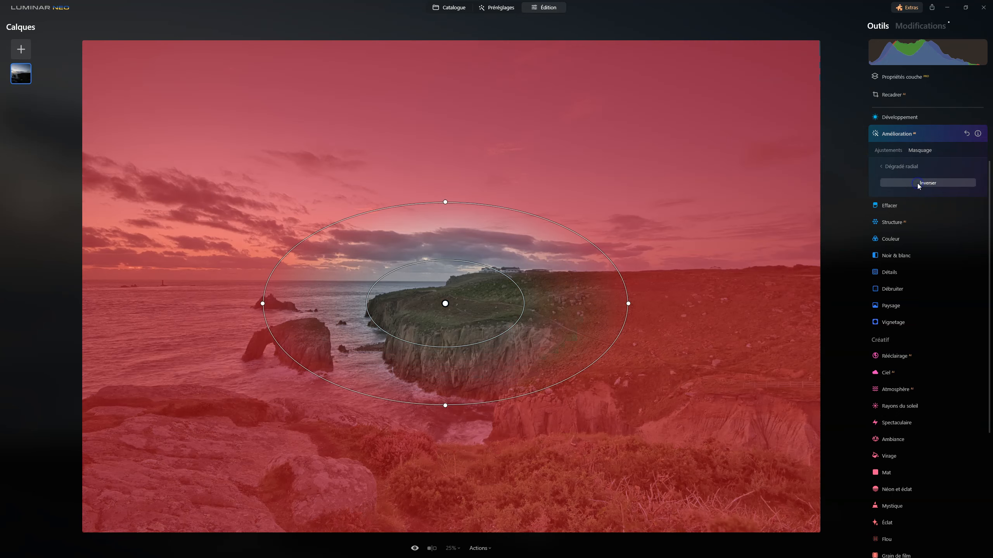
pyautogui.click(917, 184)
pyautogui.moveTo(453, 309); pyautogui.dragTo(489, 330)
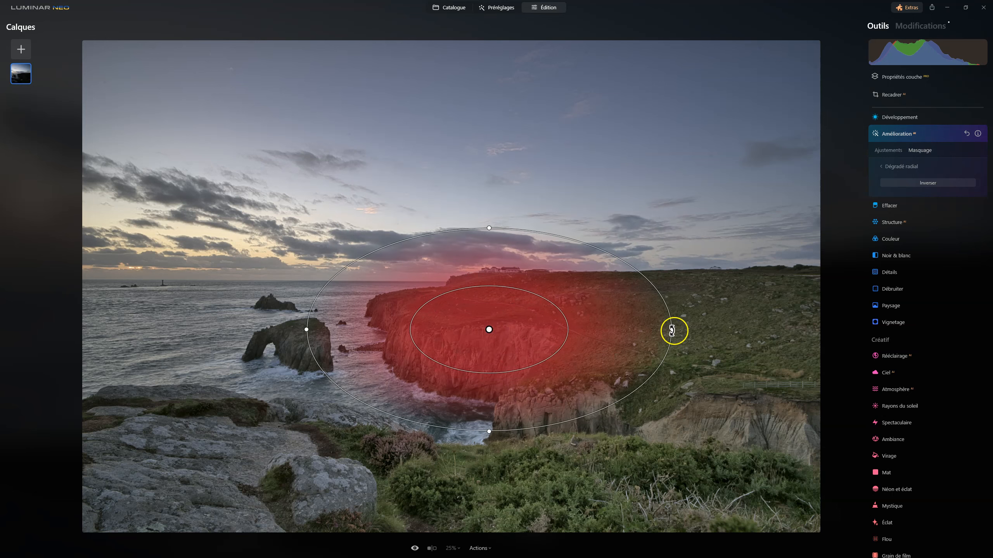
pyautogui.moveTo(672, 329); pyautogui.dragTo(770, 330)
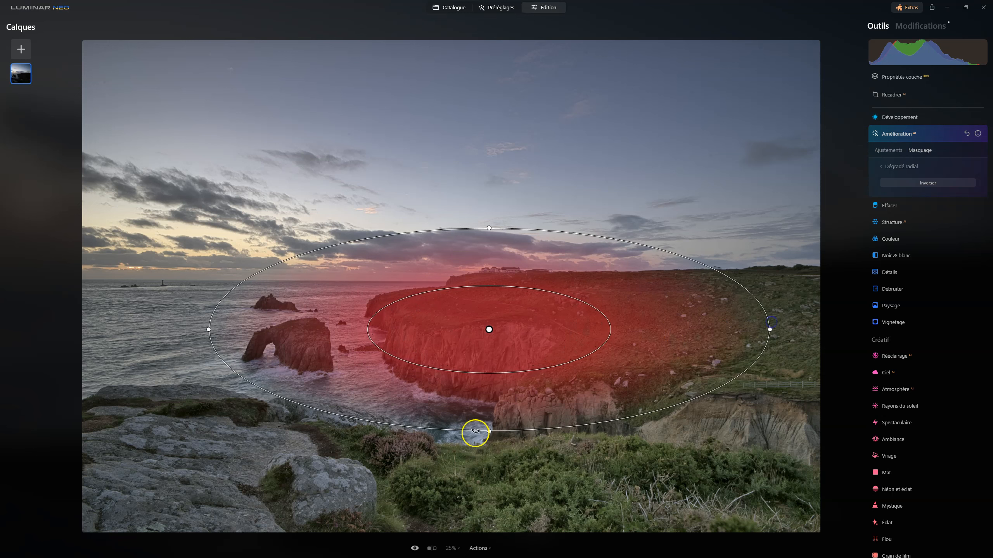
pyautogui.moveTo(489, 431); pyautogui.dragTo(491, 505)
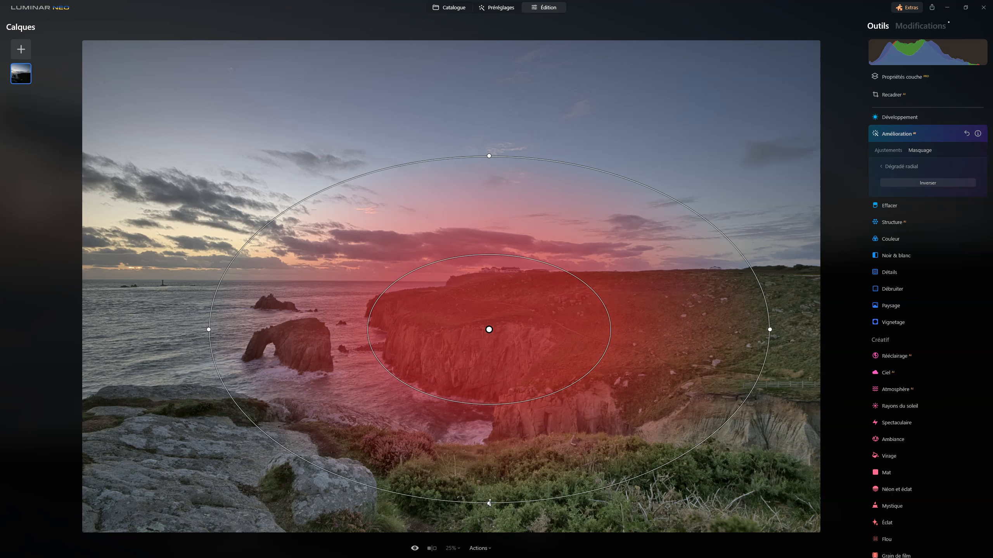
# Step: Soften the radial mask's transition by enlarging its outer ring well beyond the inner one
pyautogui.moveTo(618, 482); pyautogui.dragTo(534, 419)
pyautogui.moveTo(617, 483); pyautogui.dragTo(676, 513)
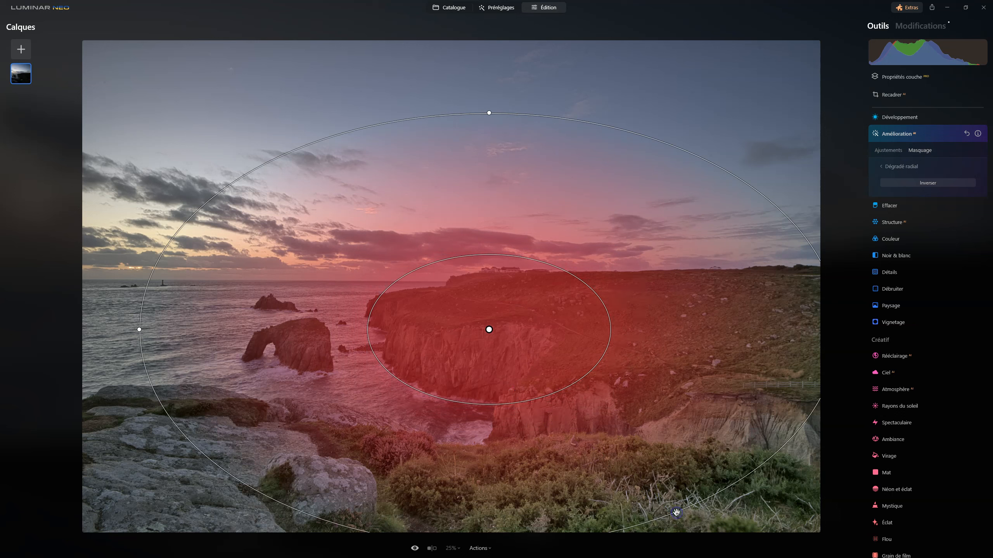
pyautogui.moveTo(676, 512); pyautogui.dragTo(671, 458)
# Step: Narrow the radial mask, stretch it over nearly the full image height and recentre it on the tip of the headland
pyautogui.moveTo(140, 330); pyautogui.dragTo(263, 329)
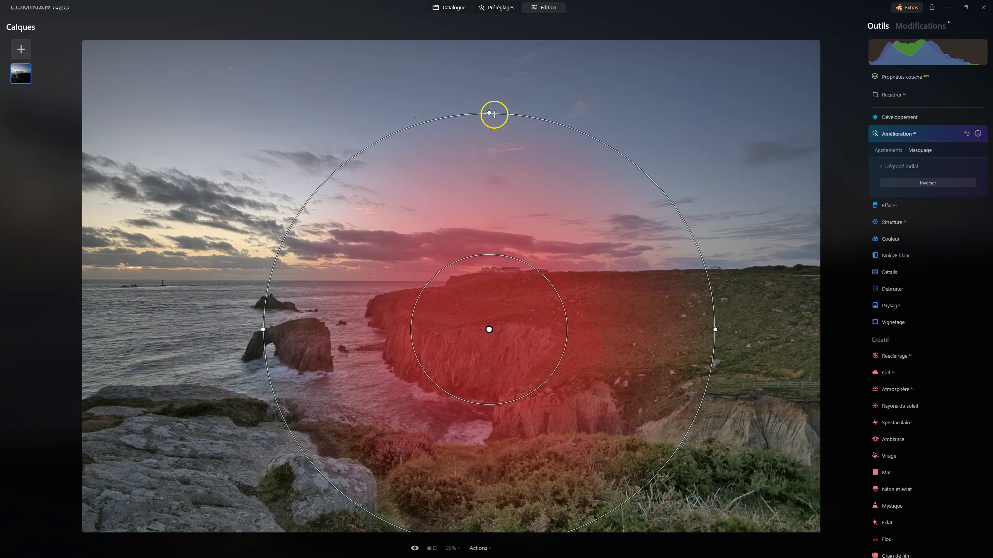
pyautogui.moveTo(490, 112); pyautogui.dragTo(489, 218)
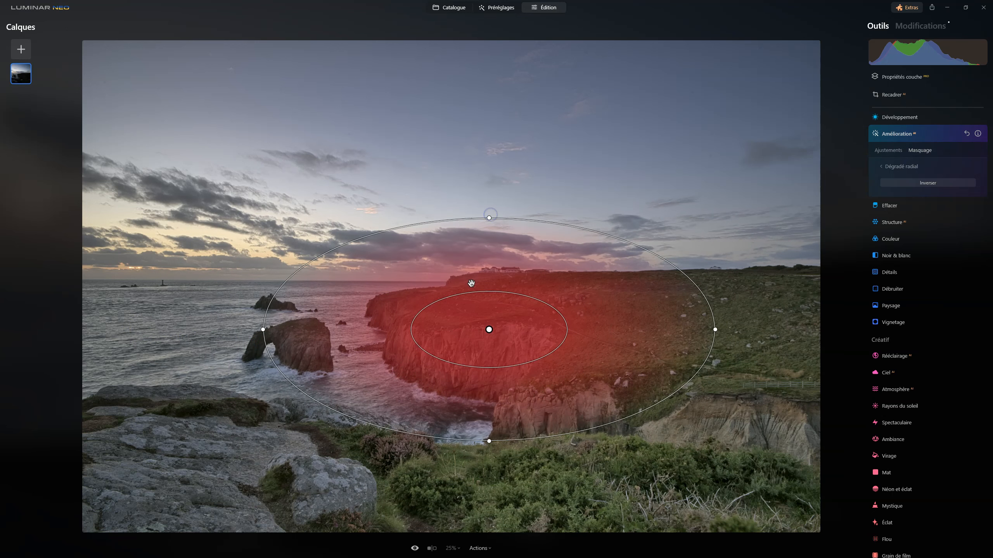
pyautogui.moveTo(489, 441); pyautogui.dragTo(492, 417)
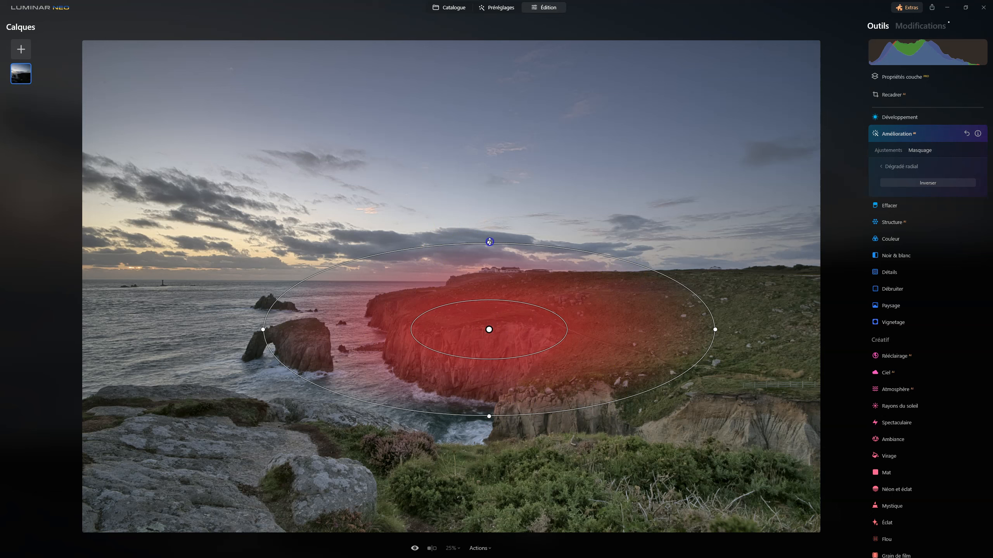
pyautogui.moveTo(490, 242); pyautogui.dragTo(489, 93)
pyautogui.moveTo(489, 331); pyautogui.dragTo(440, 290)
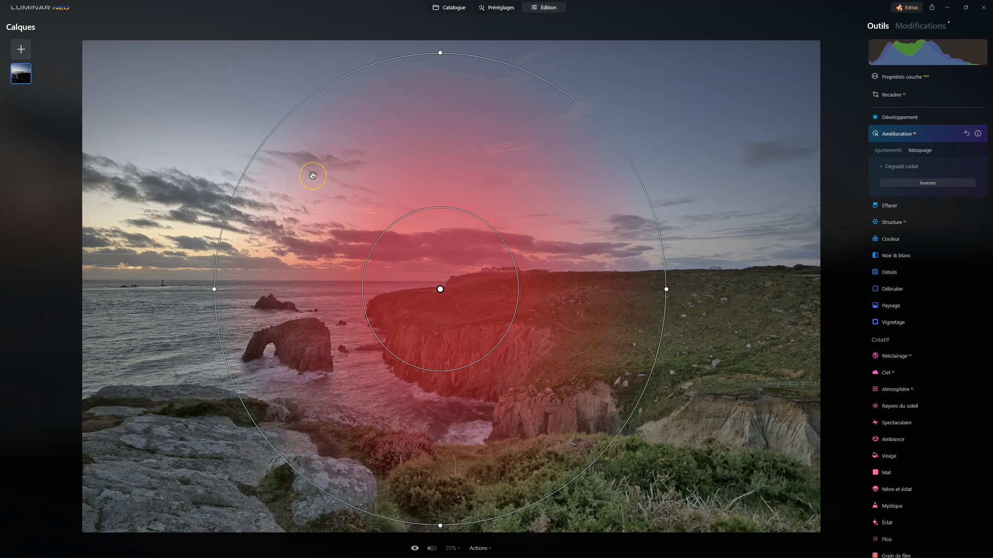
# Step: Flatten and narrow the radial mask into a small, nearly circular shape around the tip of the headland
pyautogui.click(296, 155)
pyautogui.moveTo(439, 52); pyautogui.dragTo(430, 222)
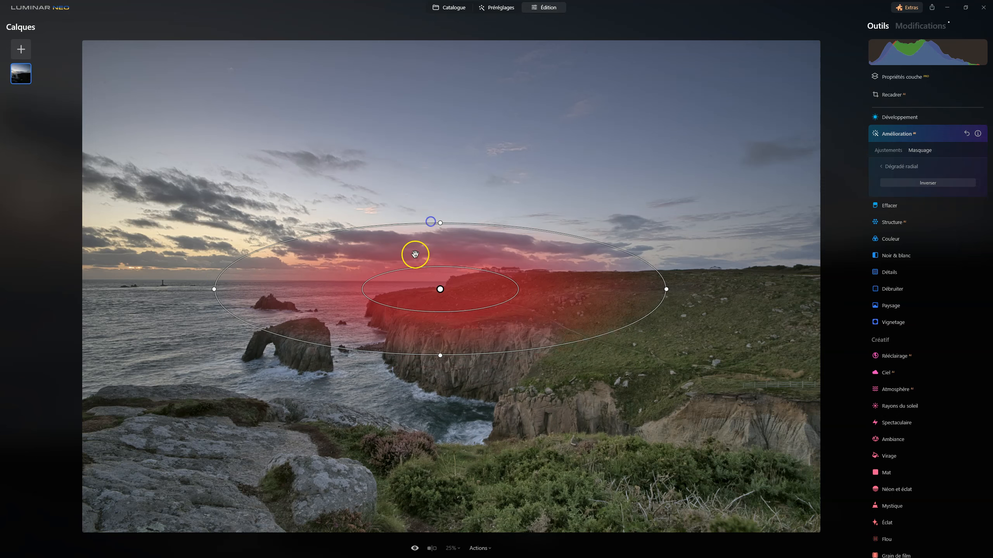
pyautogui.moveTo(216, 289); pyautogui.dragTo(368, 300)
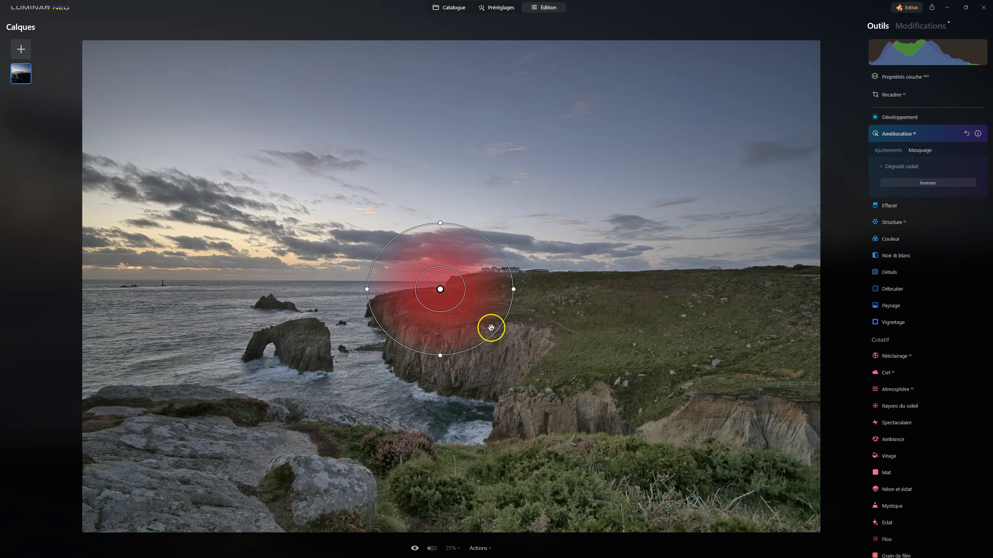
pyautogui.moveTo(440, 356)
pyautogui.mouseDown()
pyautogui.moveTo(439, 328)
pyautogui.moveTo(436, 359)
pyautogui.mouseUp()
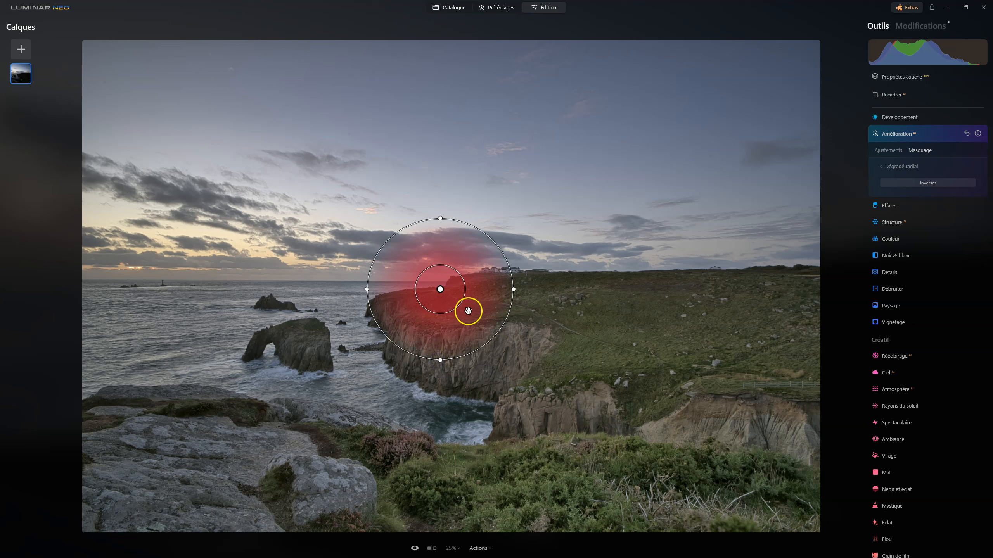
# Step: Spread the radial mask's outer ring well beyond the inner one and reshape it into a wide, flat ellipse across the headland
pyautogui.moveTo(498, 334); pyautogui.dragTo(622, 375)
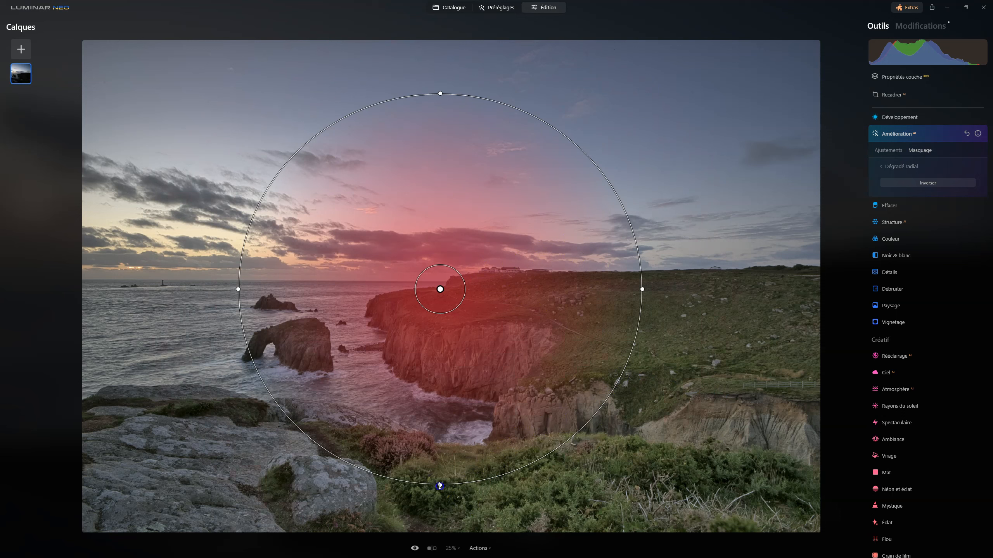
pyautogui.moveTo(440, 486); pyautogui.dragTo(440, 372)
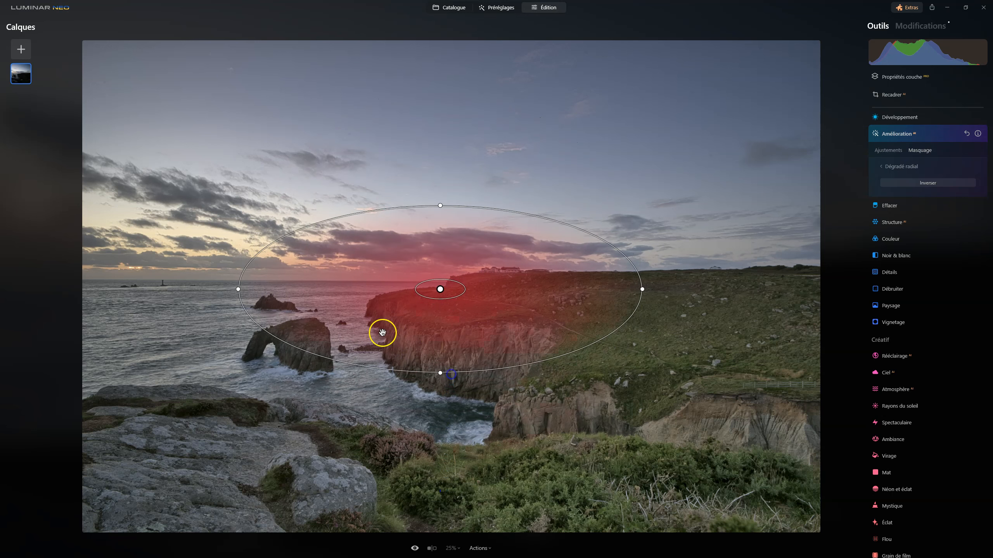
pyautogui.moveTo(239, 289); pyautogui.dragTo(326, 291)
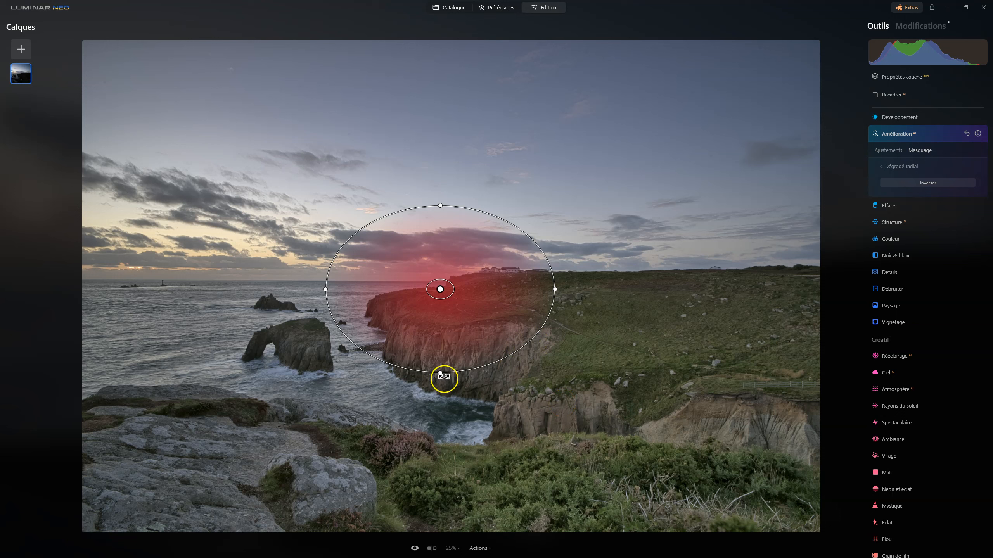
pyautogui.moveTo(440, 374); pyautogui.dragTo(463, 376)
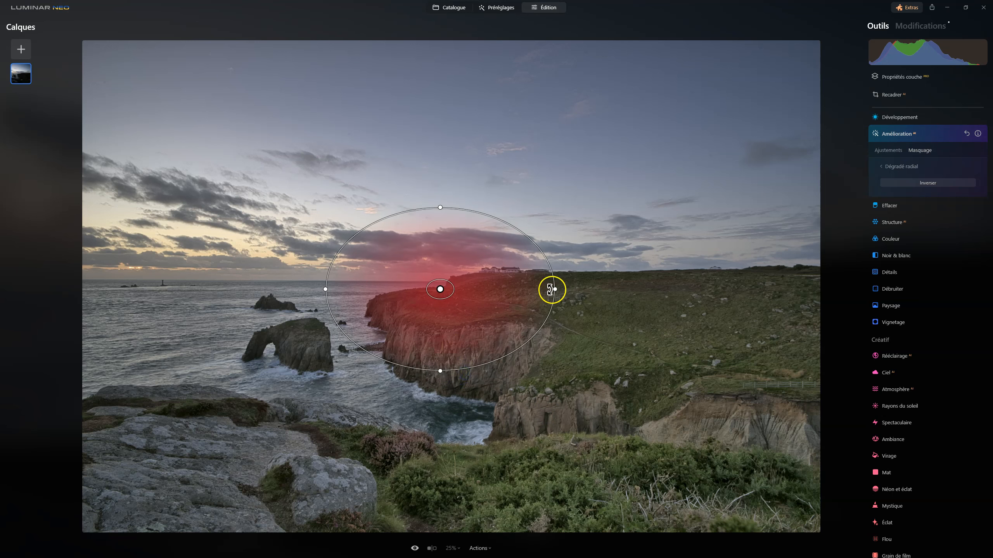
pyautogui.moveTo(553, 289); pyautogui.dragTo(627, 305)
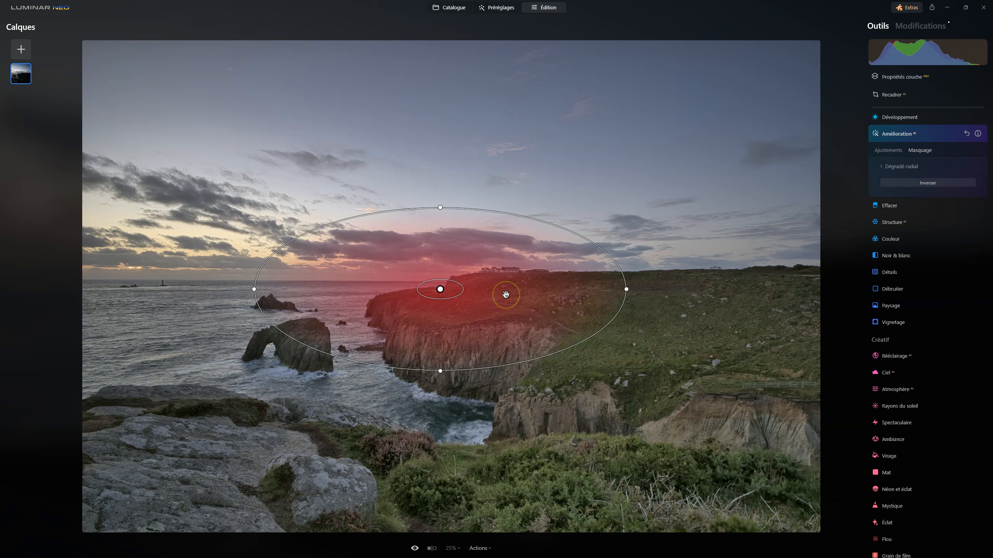
# Step: Harden the radial mask's transition by shrinking the outer ring until it closely surrounds the small inner ellipse
pyautogui.moveTo(509, 304); pyautogui.dragTo(554, 343)
pyautogui.moveTo(555, 355); pyautogui.dragTo(453, 352)
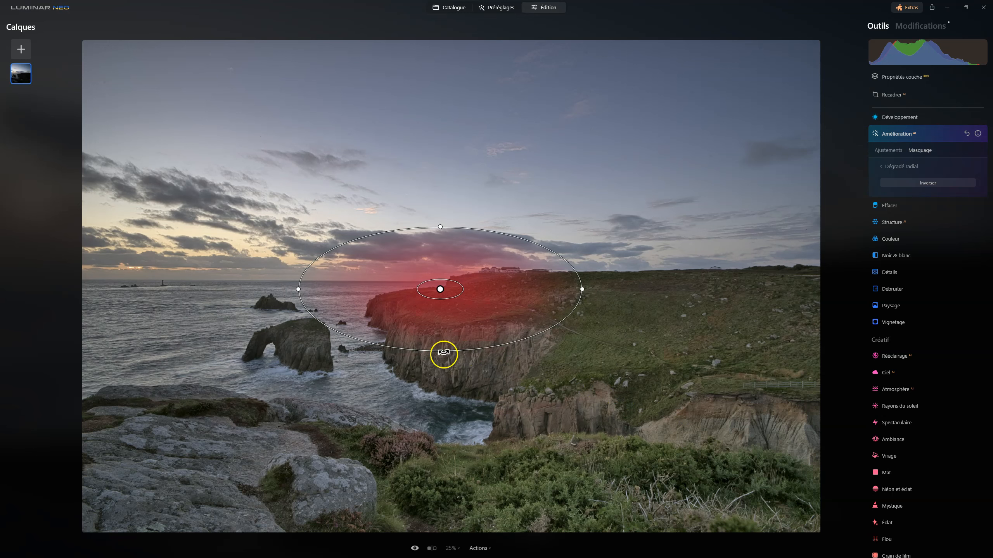
pyautogui.moveTo(442, 350)
pyautogui.mouseDown()
pyautogui.moveTo(446, 434)
pyautogui.moveTo(440, 349)
pyautogui.moveTo(429, 417)
pyautogui.moveTo(439, 405)
pyautogui.moveTo(441, 450)
pyautogui.moveTo(452, 378)
pyautogui.moveTo(440, 459)
pyautogui.moveTo(444, 366)
pyautogui.mouseUp()
pyautogui.moveTo(551, 346); pyautogui.dragTo(469, 295)
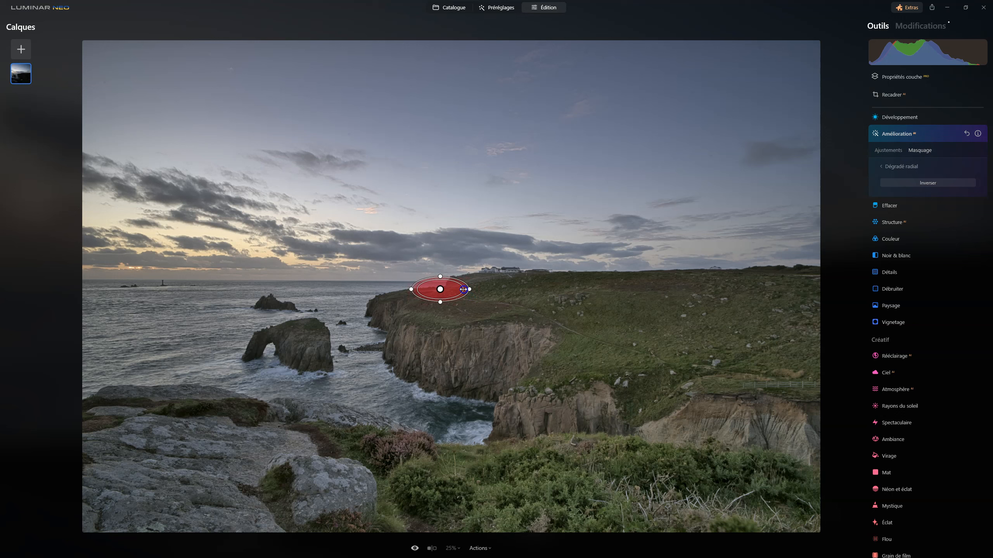
# Step: Stretch the radial mask into a large ellipse over the sea arch and headland, and widen its outer ring moderately
pyautogui.moveTo(441, 304); pyautogui.dragTo(441, 345)
pyautogui.moveTo(411, 289); pyautogui.dragTo(216, 269)
pyautogui.moveTo(436, 239); pyautogui.dragTo(469, 116)
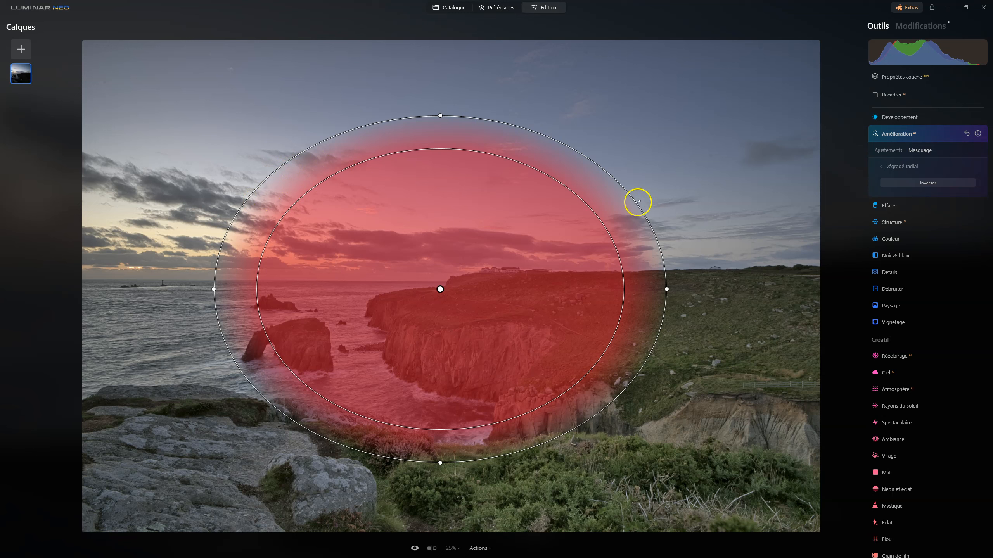
pyautogui.moveTo(640, 205); pyautogui.dragTo(677, 179)
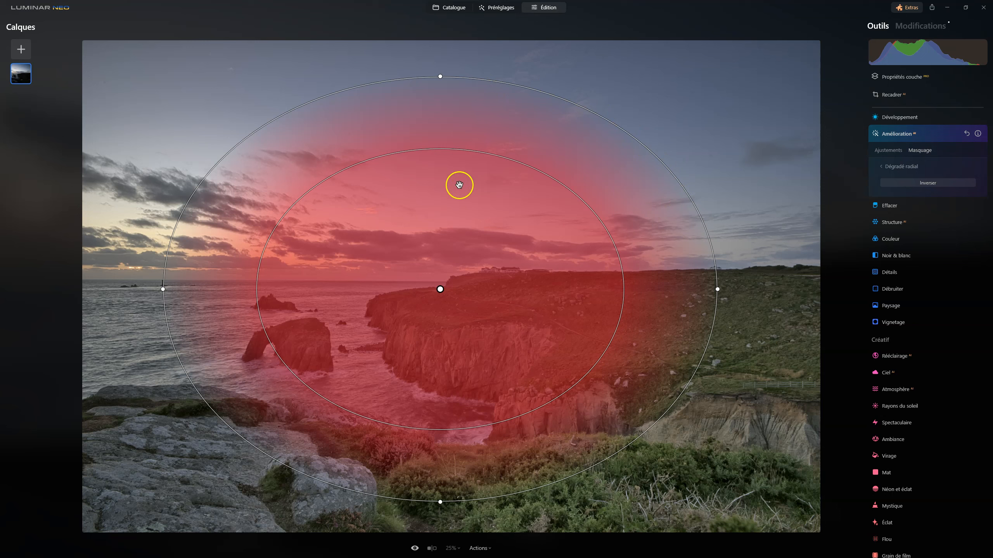
# Step: Reduce the radial mask to a medium-sized wide ellipse reaching from the sea arch to the headland's slope
pyautogui.moveTo(619, 127); pyautogui.dragTo(613, 131)
pyautogui.moveTo(427, 223); pyautogui.dragTo(445, 197)
pyautogui.moveTo(171, 289)
pyautogui.mouseDown()
pyautogui.moveTo(385, 289)
pyautogui.moveTo(115, 288)
pyautogui.moveTo(166, 289)
pyautogui.mouseUp()
pyautogui.moveTo(130, 261); pyautogui.dragTo(93, 259)
pyautogui.moveTo(743, 331); pyautogui.dragTo(246, 309)
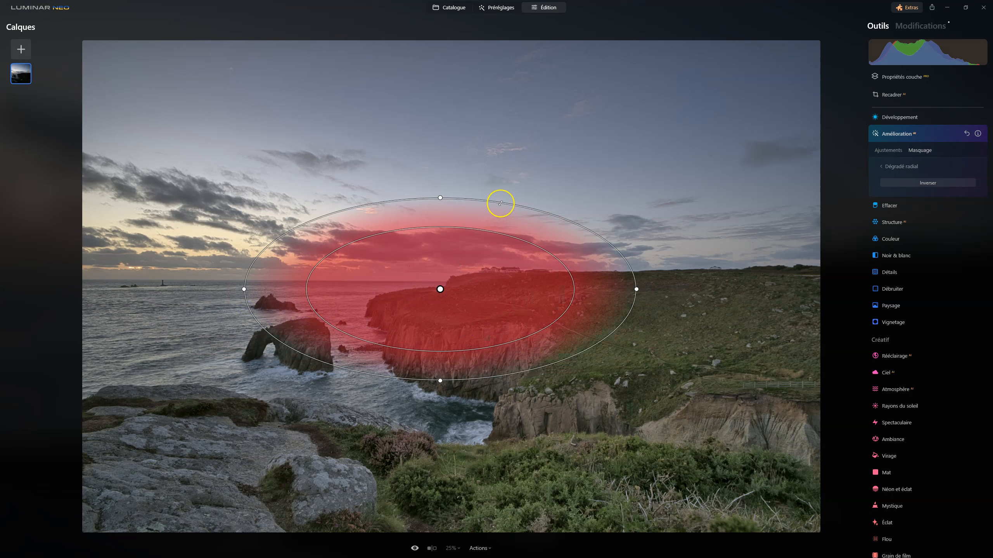
# Step: Soften the radial mask's edge by enlarging the outer ring, and fine-tune its height and width as a large ellipse
pyautogui.moveTo(500, 202); pyautogui.dragTo(590, 100)
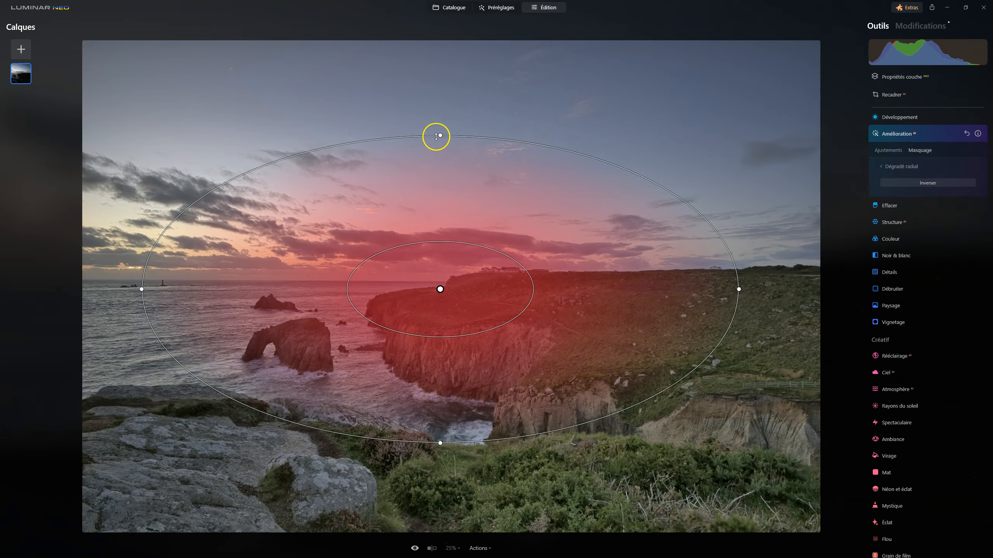
pyautogui.moveTo(440, 135)
pyautogui.mouseDown()
pyautogui.moveTo(439, 24)
pyautogui.moveTo(440, 124)
pyautogui.mouseUp()
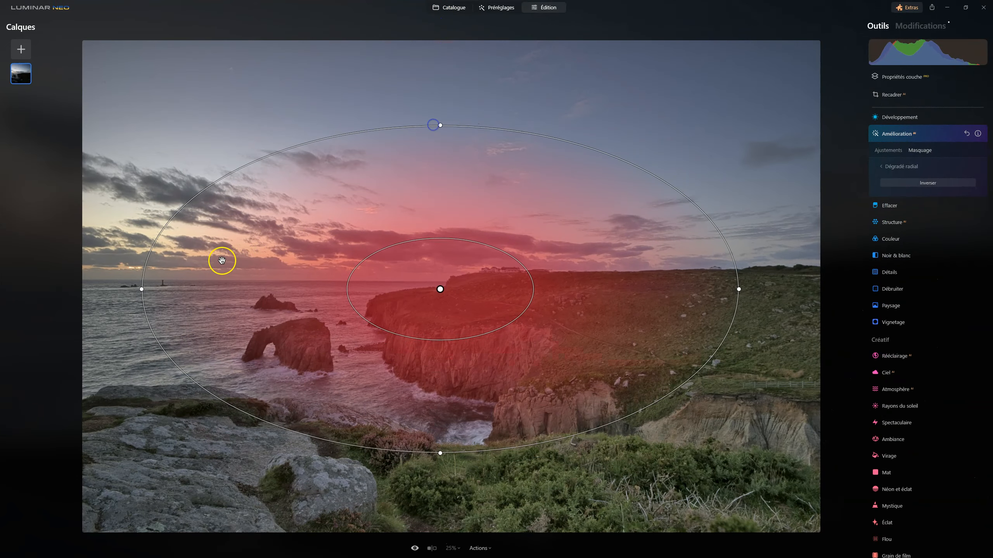
pyautogui.moveTo(143, 289); pyautogui.dragTo(176, 291)
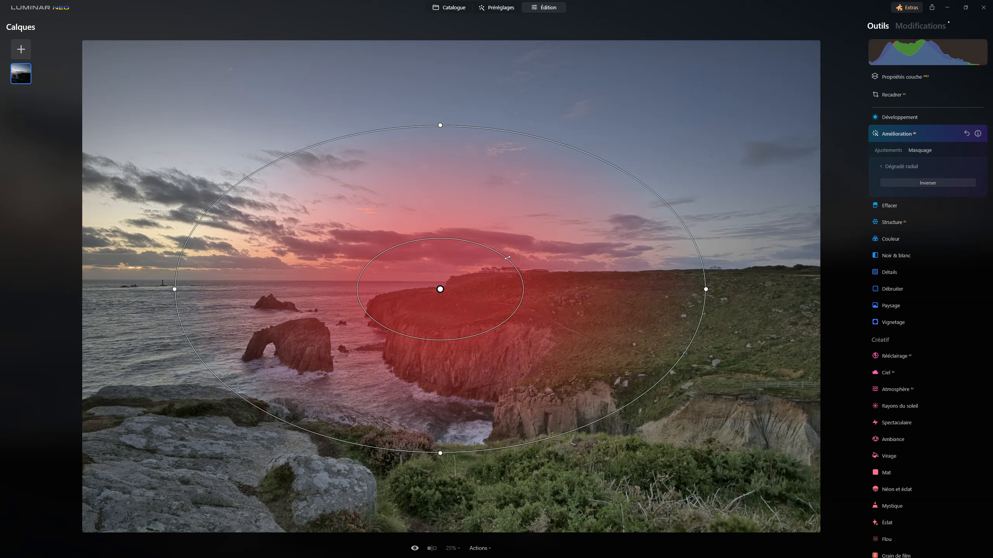
pyautogui.moveTo(508, 259)
pyautogui.mouseDown()
pyautogui.moveTo(565, 233)
pyautogui.moveTo(709, 206)
pyautogui.moveTo(484, 274)
pyautogui.moveTo(707, 215)
pyautogui.moveTo(486, 277)
pyautogui.moveTo(698, 204)
pyautogui.moveTo(502, 266)
pyautogui.moveTo(660, 211)
pyautogui.moveTo(680, 215)
pyautogui.moveTo(517, 275)
pyautogui.moveTo(681, 211)
pyautogui.moveTo(515, 270)
pyautogui.mouseUp()
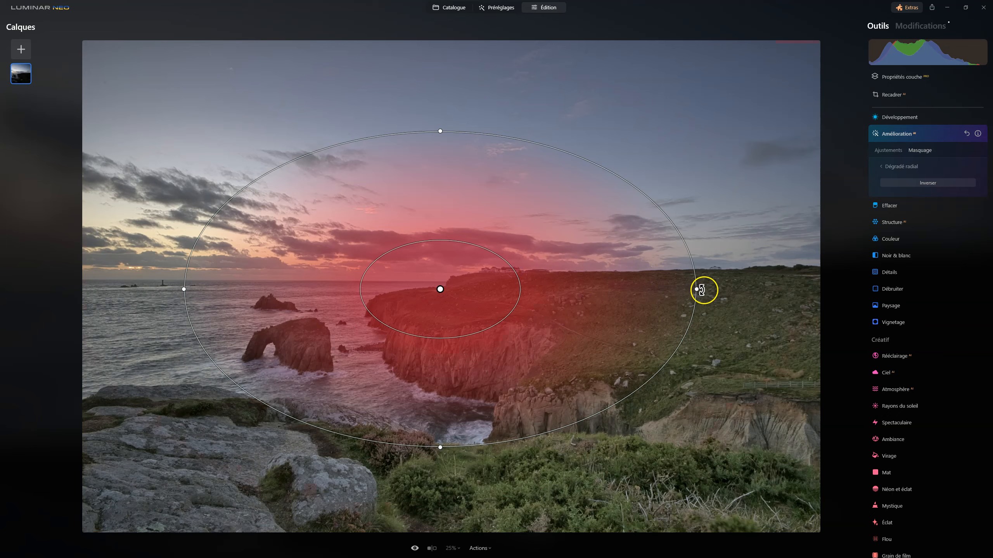
# Step: Narrow and flatten the radial mask into a compact rounded ellipse, and scale both rings up together from the inner ring
pyautogui.moveTo(696, 289); pyautogui.dragTo(585, 289)
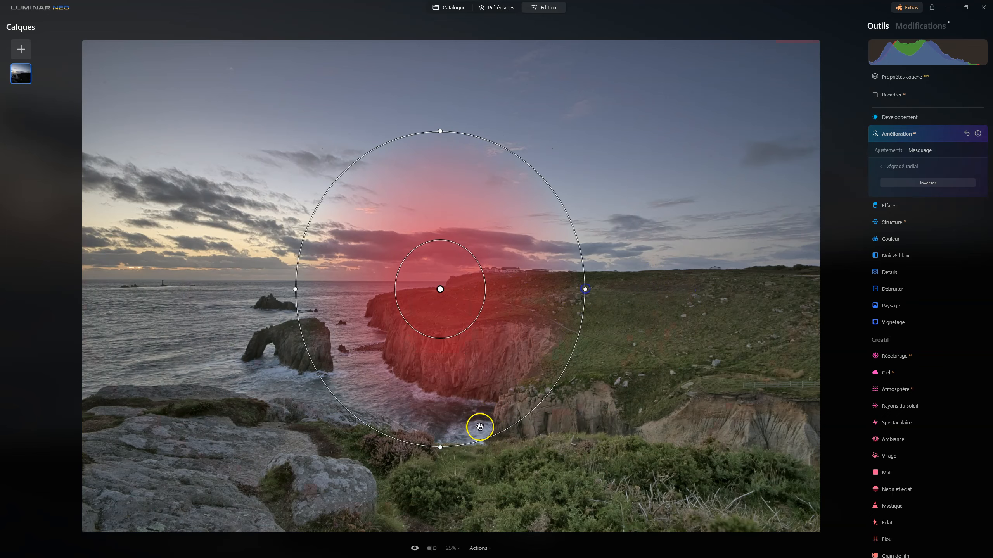
pyautogui.moveTo(439, 448); pyautogui.dragTo(402, 372)
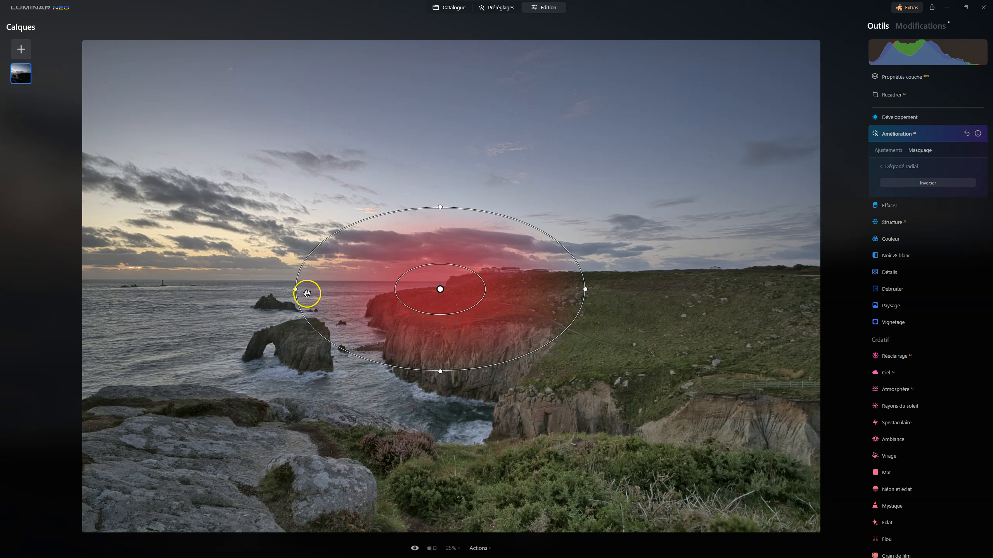
pyautogui.moveTo(295, 289); pyautogui.dragTo(333, 290)
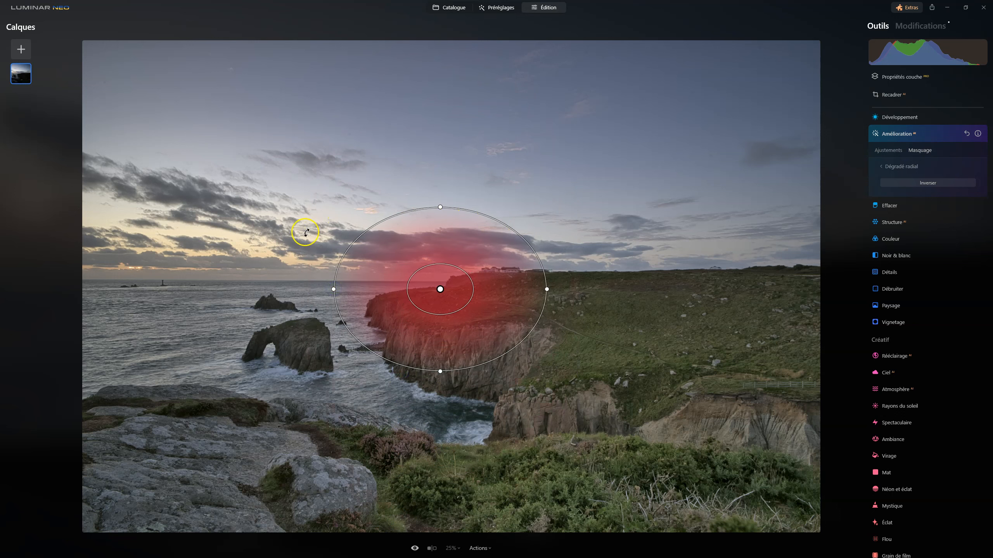
pyautogui.moveTo(471, 299); pyautogui.dragTo(494, 322)
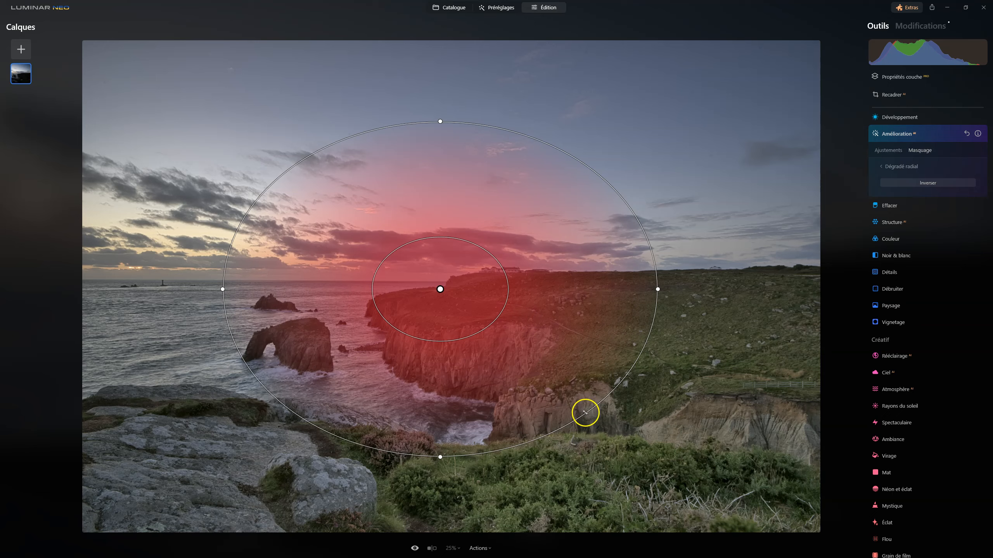
# Step: Squeeze the radial mask into a tall, narrow ellipse and reshape it into a wide one with a tiny inner ring
pyautogui.moveTo(586, 413); pyautogui.dragTo(592, 434)
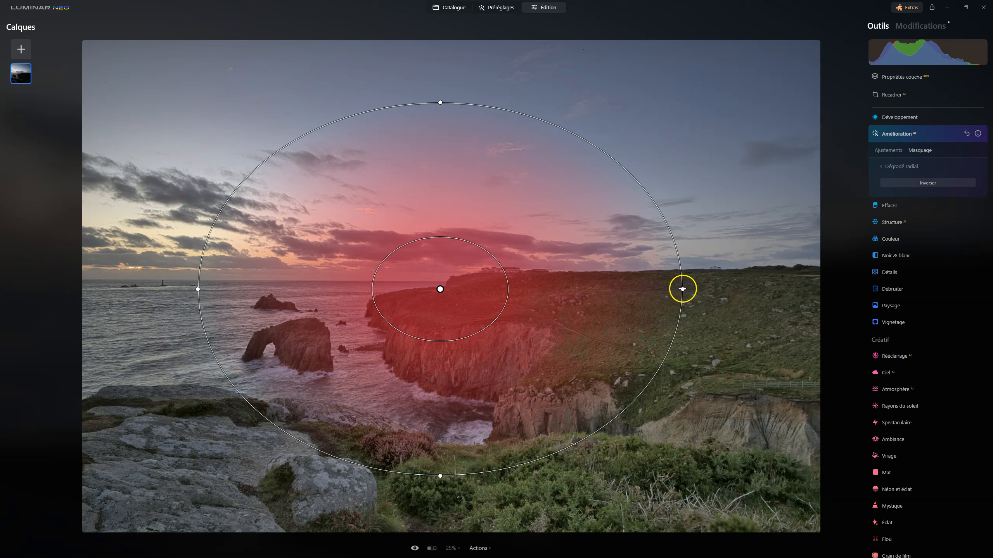
pyautogui.moveTo(681, 289); pyautogui.dragTo(497, 288)
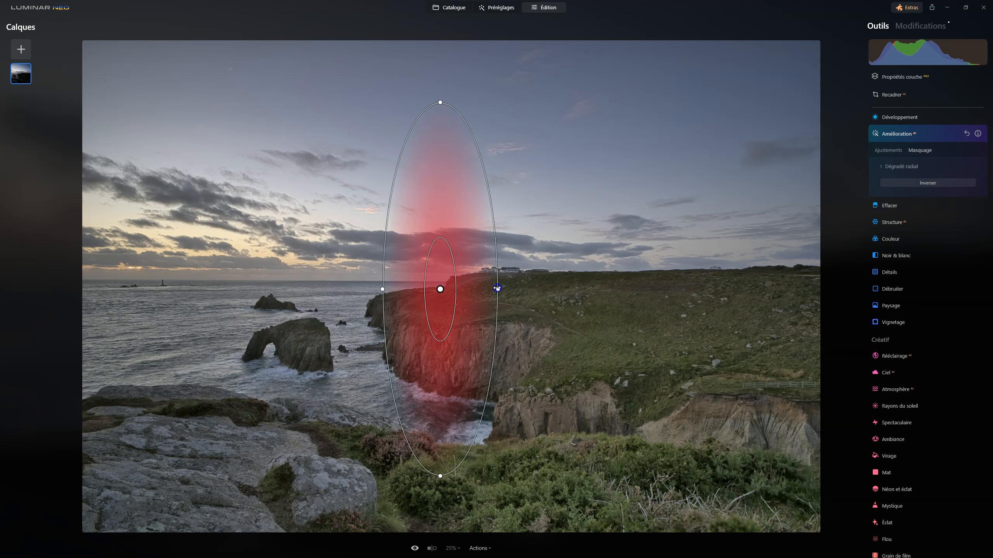
pyautogui.moveTo(441, 476); pyautogui.dragTo(449, 321)
pyautogui.moveTo(382, 290); pyautogui.dragTo(149, 284)
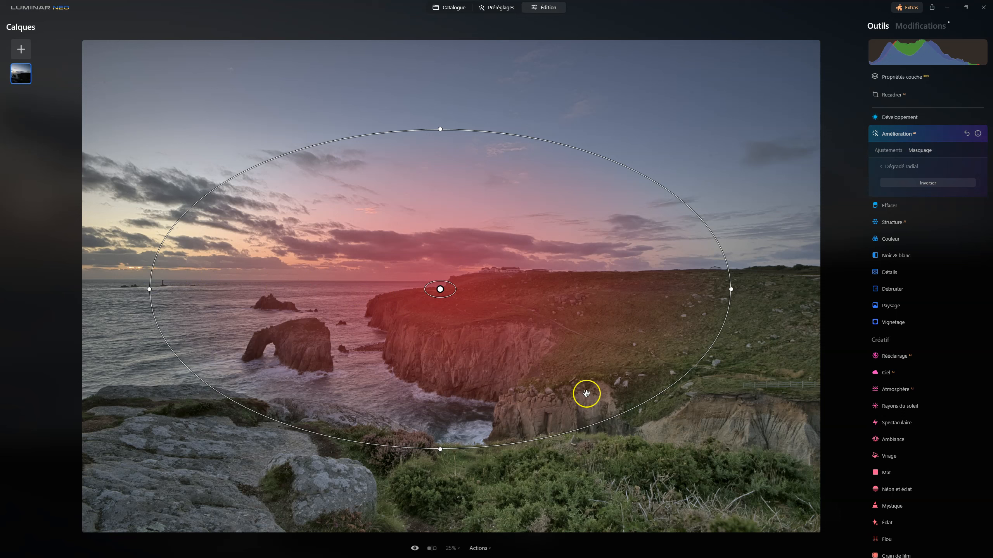
# Step: Reduce the radial mask's proportions and rescale its inner and outer rings into a large, softly graded ellipse around the headland's tip
pyautogui.moveTo(733, 289); pyautogui.dragTo(579, 290)
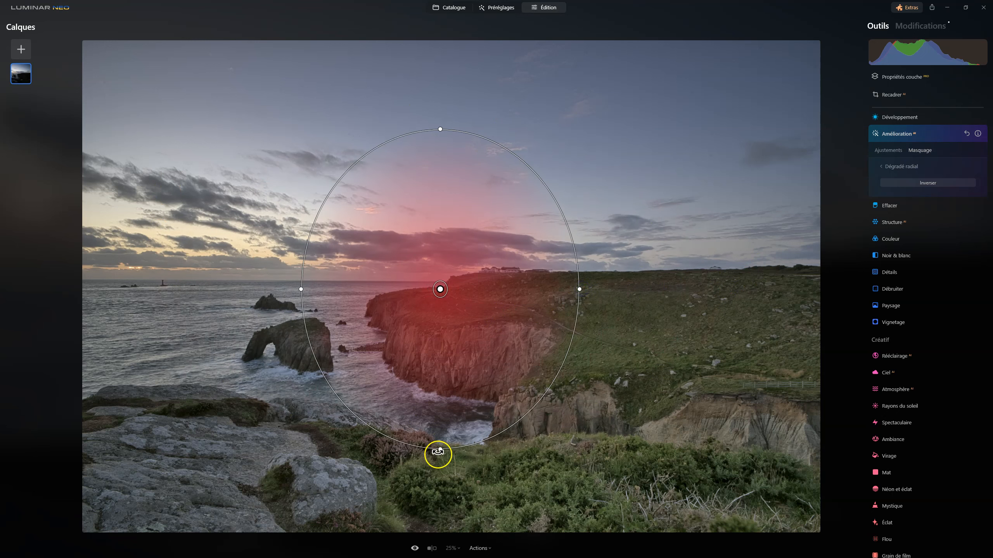
pyautogui.moveTo(439, 451); pyautogui.dragTo(440, 386)
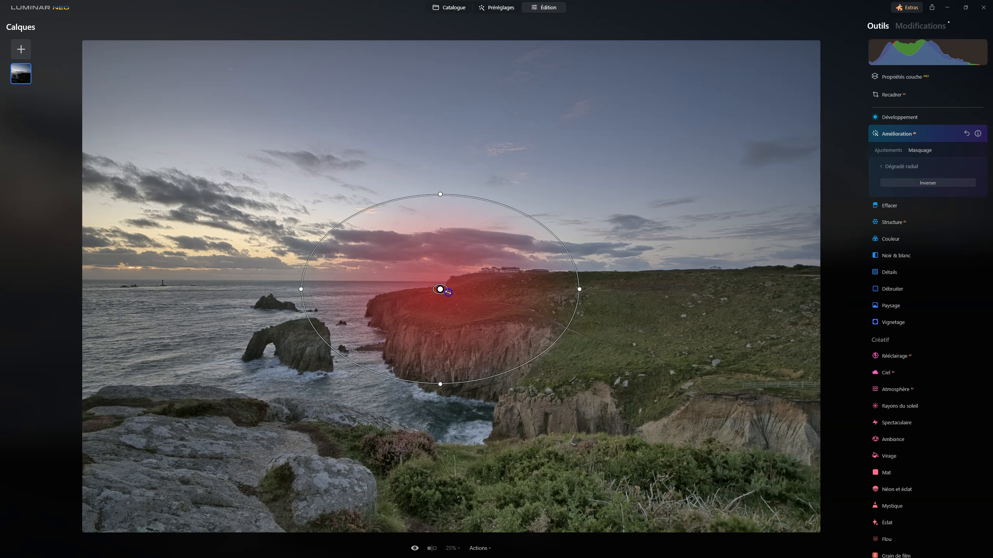
pyautogui.moveTo(448, 292)
pyautogui.mouseDown()
pyautogui.moveTo(530, 327)
pyautogui.moveTo(418, 292)
pyautogui.moveTo(477, 311)
pyautogui.moveTo(448, 300)
pyautogui.mouseUp()
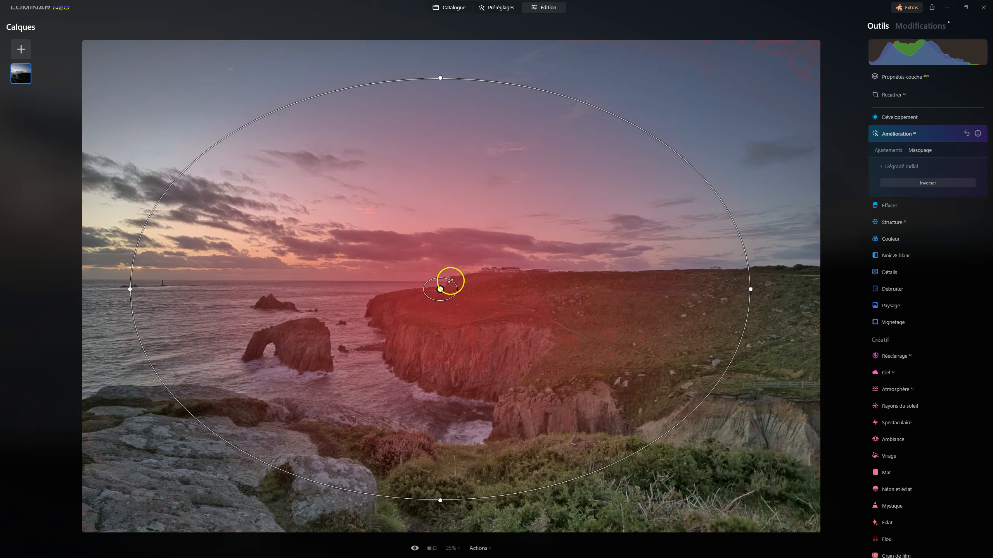
pyautogui.moveTo(453, 280)
pyautogui.mouseDown()
pyautogui.moveTo(546, 228)
pyautogui.moveTo(452, 287)
pyautogui.moveTo(594, 222)
pyautogui.moveTo(548, 264)
pyautogui.moveTo(456, 297)
pyautogui.mouseUp()
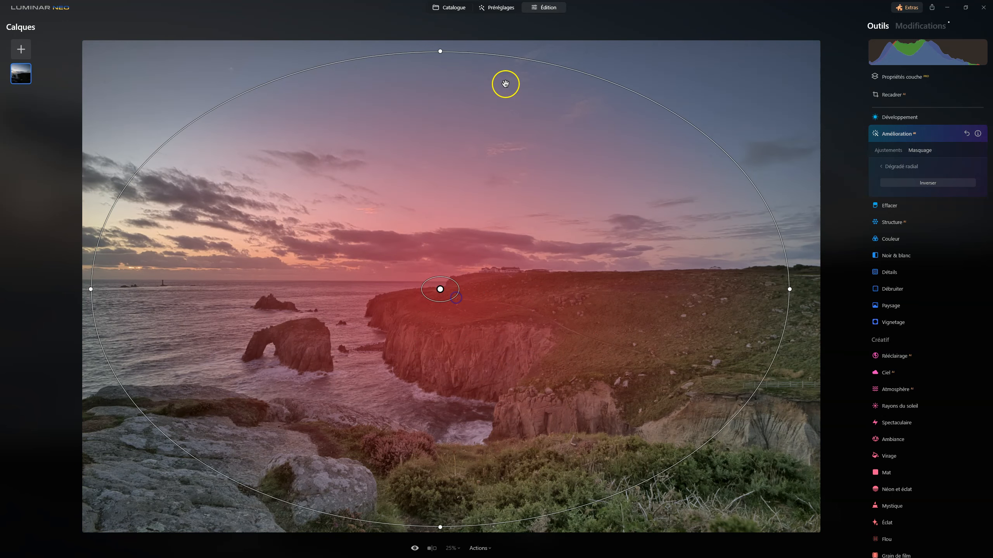
pyautogui.moveTo(512, 58); pyautogui.dragTo(444, 241)
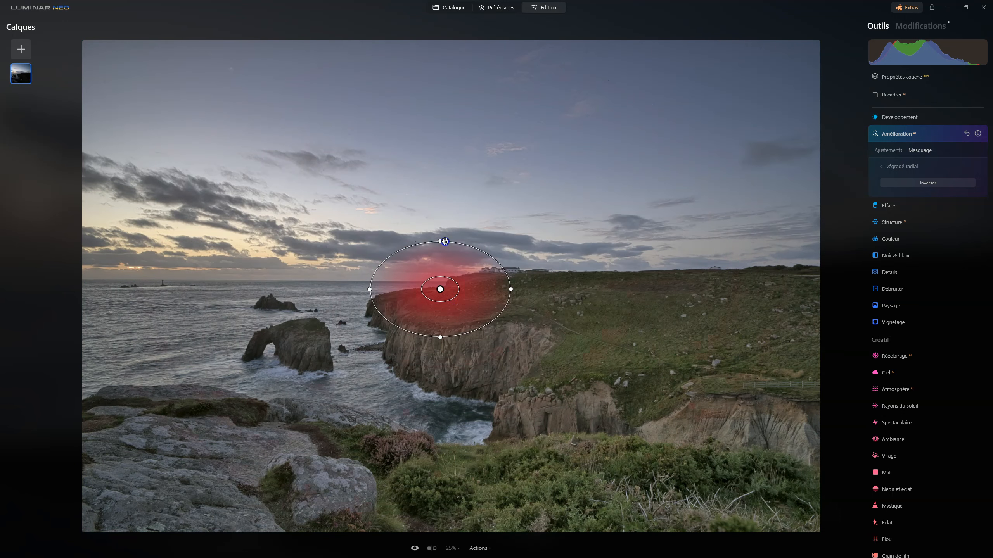
pyautogui.moveTo(458, 281); pyautogui.dragTo(478, 282)
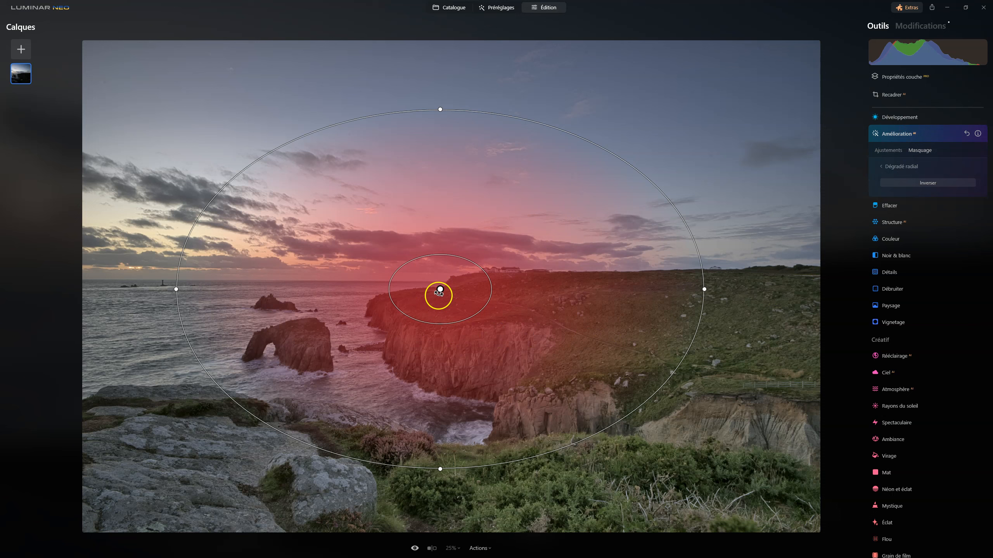
# Step: Move the radial mask onto the cliff face below the headland and shrink it to a small, flat ellipse covering the rock wall
pyautogui.moveTo(438, 290); pyautogui.dragTo(477, 356)
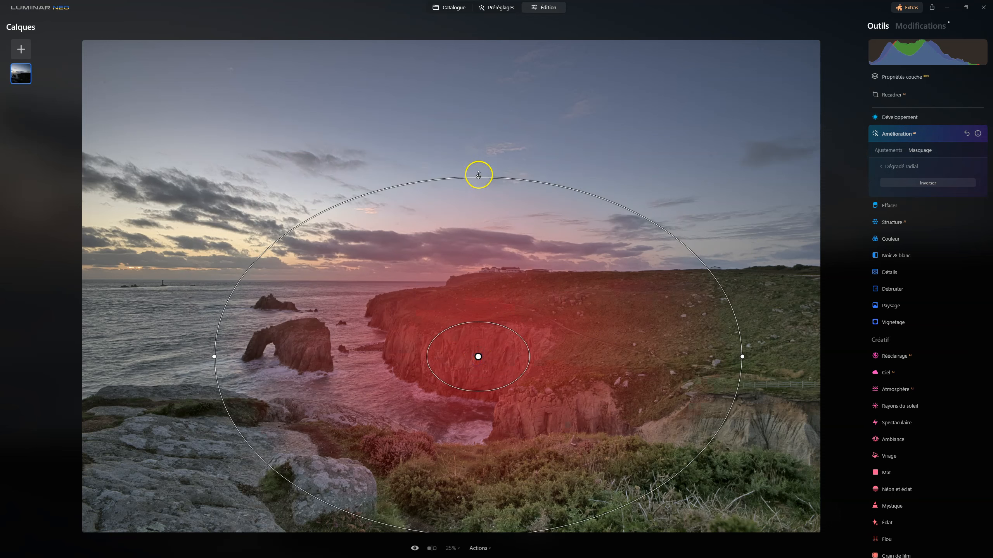
pyautogui.moveTo(479, 177); pyautogui.dragTo(479, 292)
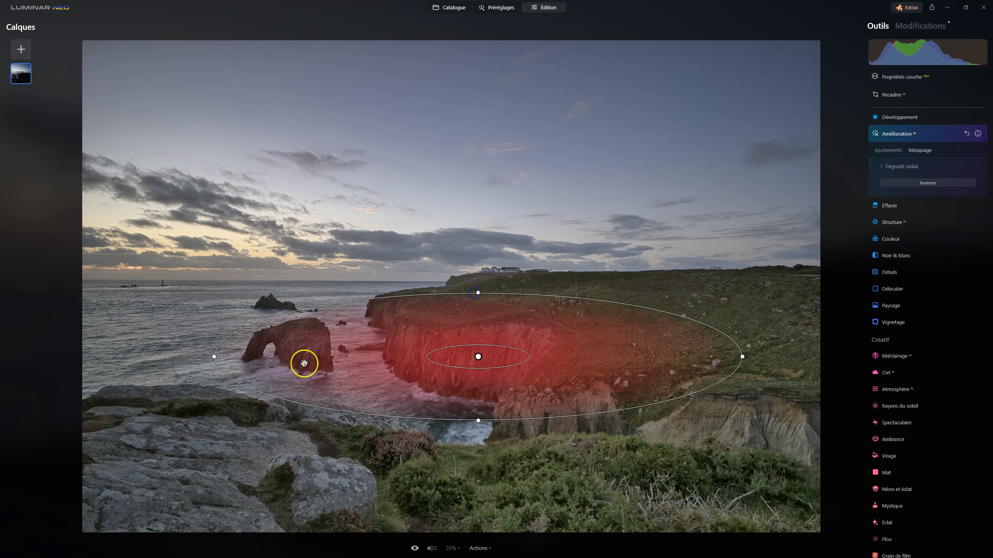
pyautogui.moveTo(217, 359); pyautogui.dragTo(367, 367)
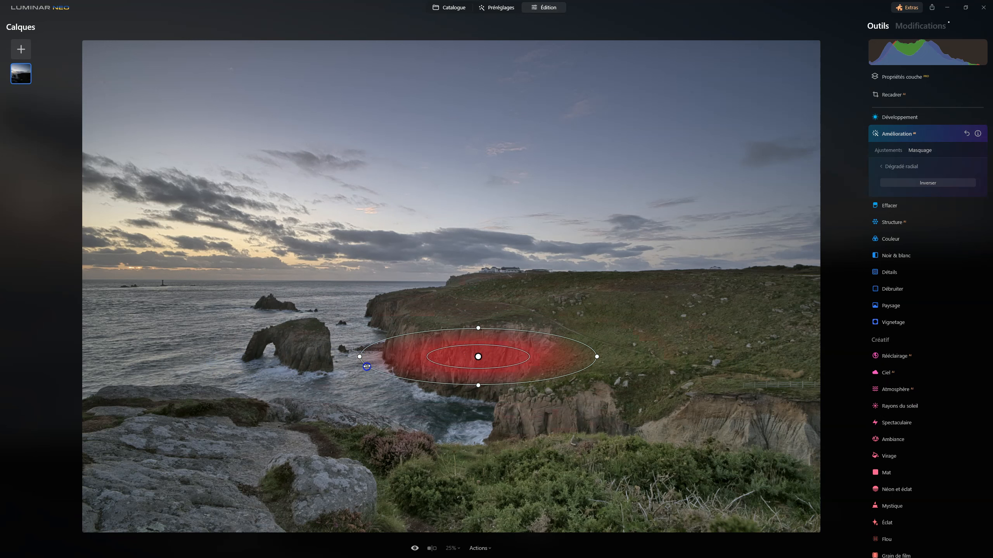
pyautogui.moveTo(478, 357); pyautogui.dragTo(461, 354)
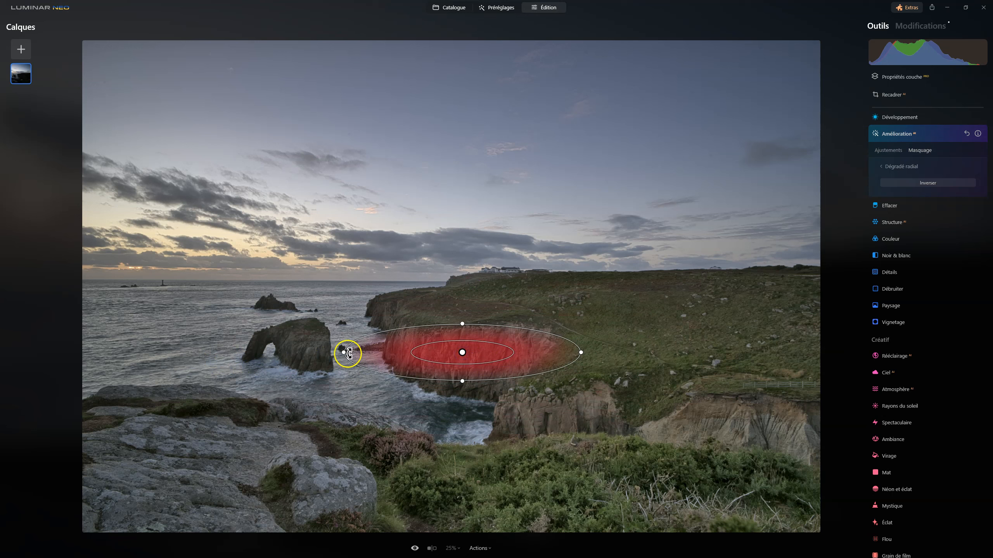
pyautogui.moveTo(344, 353); pyautogui.dragTo(379, 352)
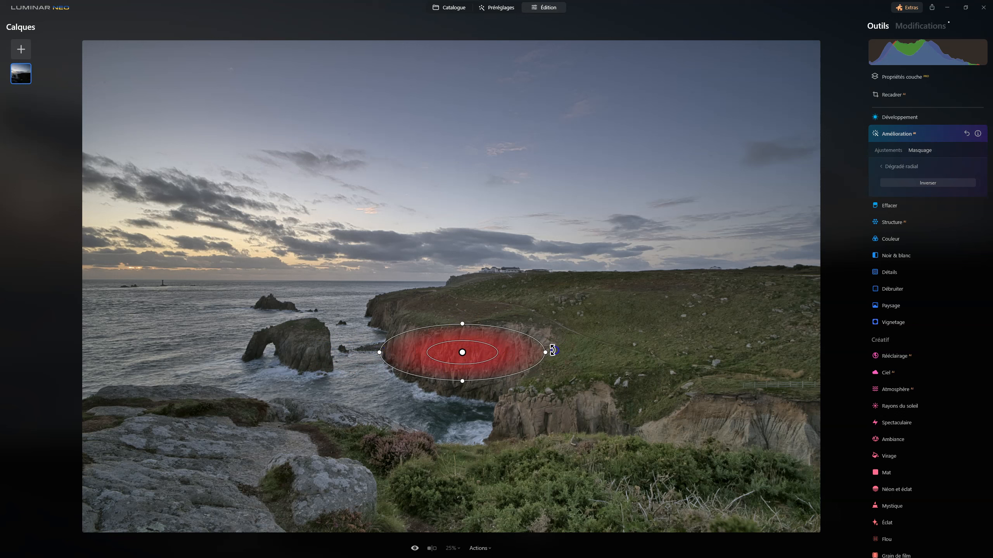
# Step: Finish fitting the radial mask to the cliff face and set the Amélioration tool's Accent to 61
pyautogui.moveTo(552, 350)
pyautogui.mouseDown()
pyautogui.moveTo(555, 320)
pyautogui.moveTo(558, 349)
pyautogui.moveTo(565, 327)
pyautogui.moveTo(563, 353)
pyautogui.mouseUp()
pyautogui.moveTo(440, 391); pyautogui.dragTo(468, 405)
pyautogui.click(892, 151)
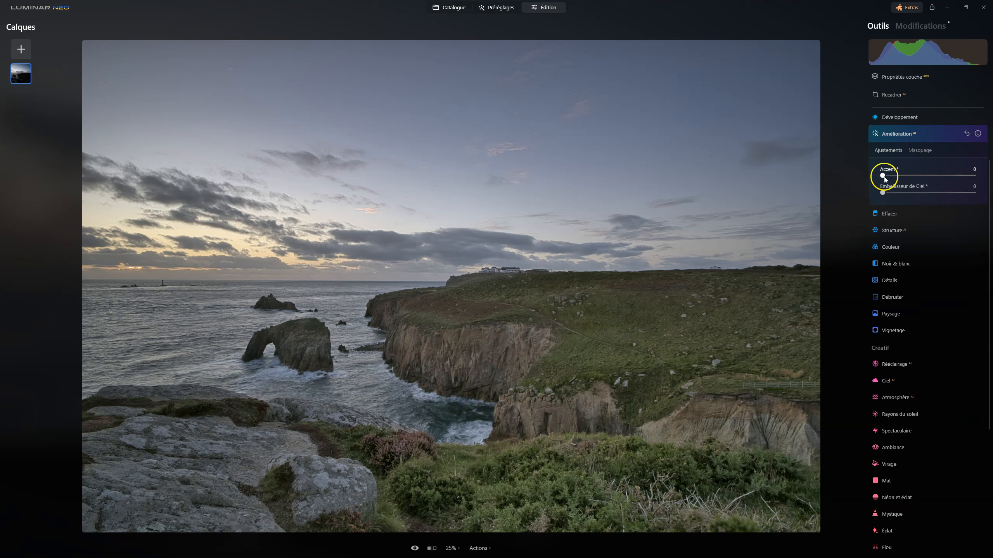
pyautogui.moveTo(884, 176); pyautogui.dragTo(927, 176)
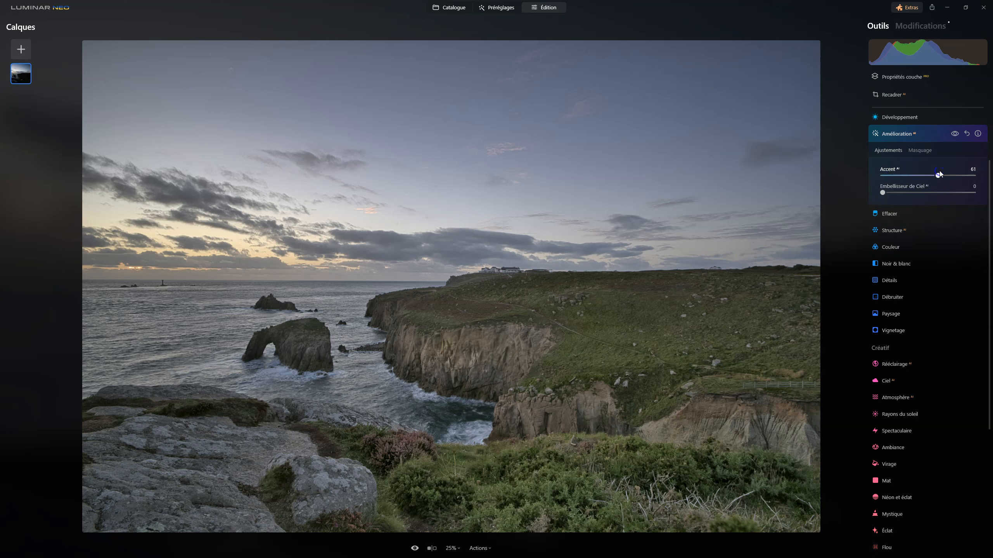
# Step: Compare the masked cliff face with and without the Amélioration effect
pyautogui.click(954, 134)
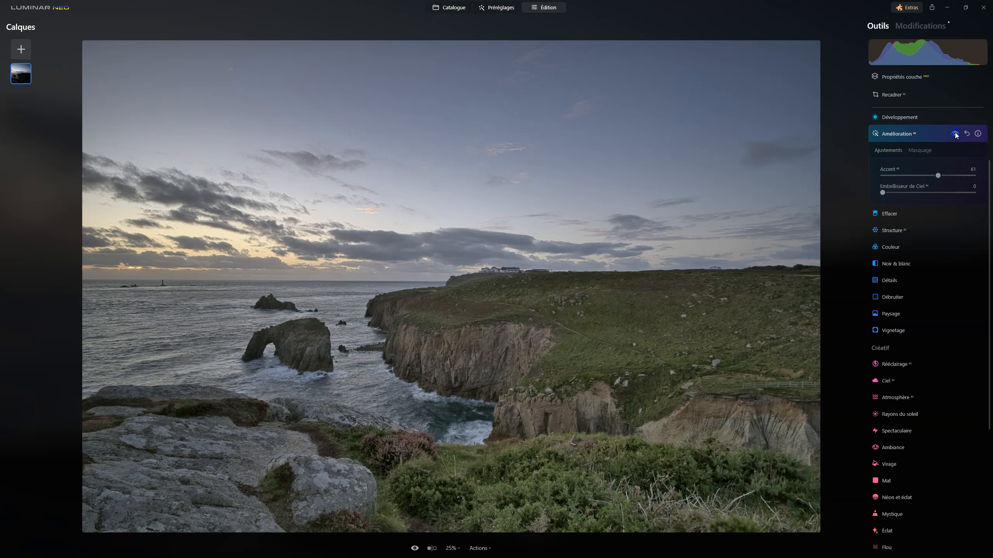
pyautogui.click(955, 134)
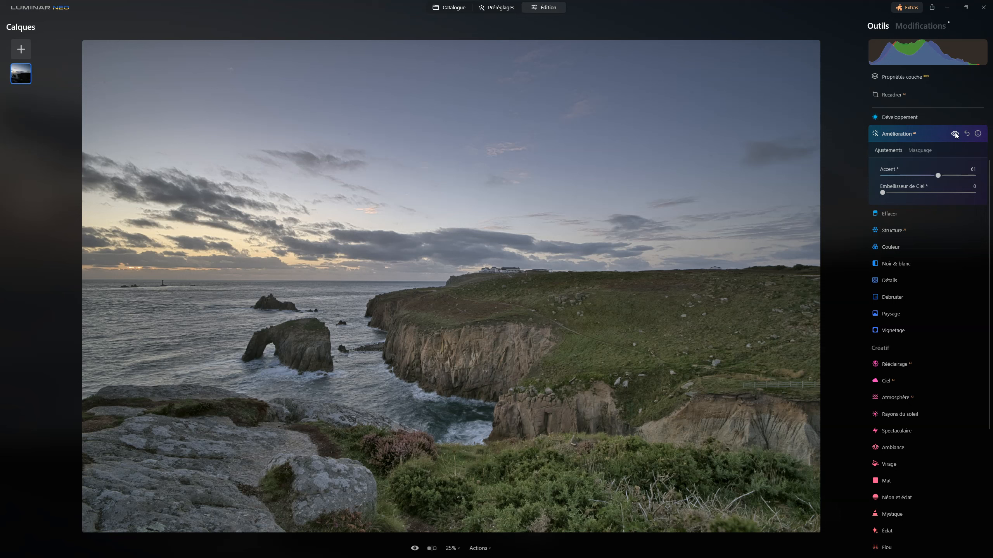
pyautogui.click(955, 134)
pyautogui.click(955, 134)
pyautogui.click(955, 134)
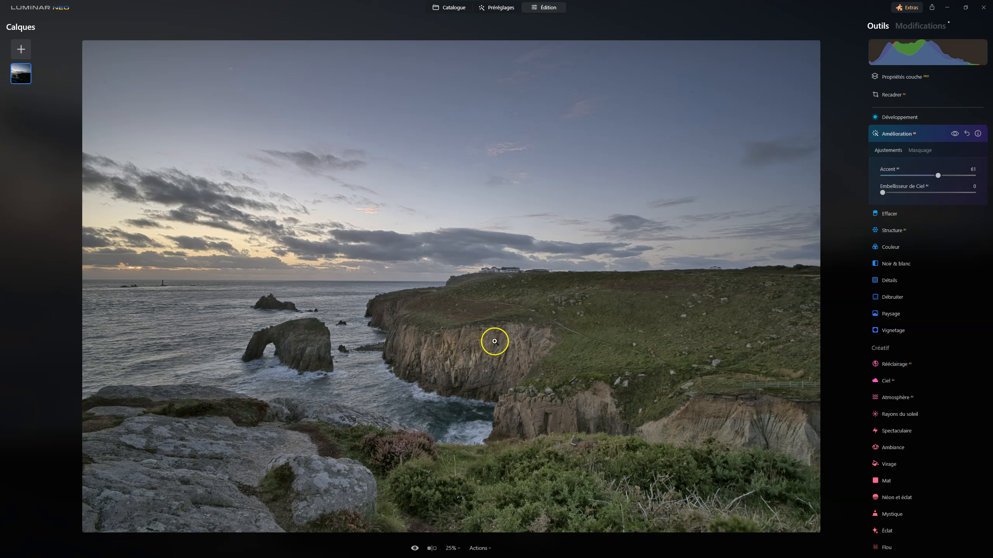
# Step: Add a second radial gradient as a wide, flat ellipse over the right-hand cliff and set Accent to 47
pyautogui.click(920, 150)
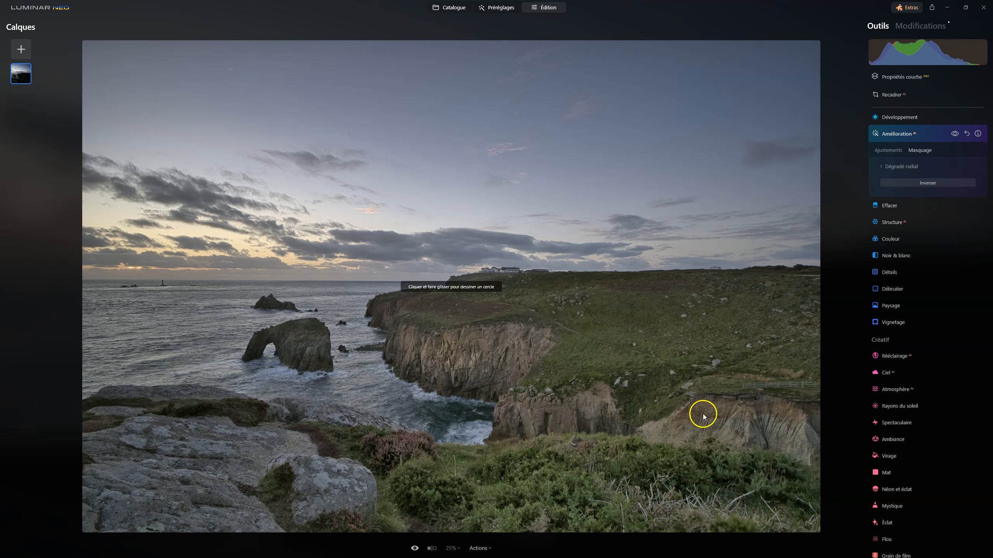
pyautogui.moveTo(703, 414); pyautogui.dragTo(725, 415)
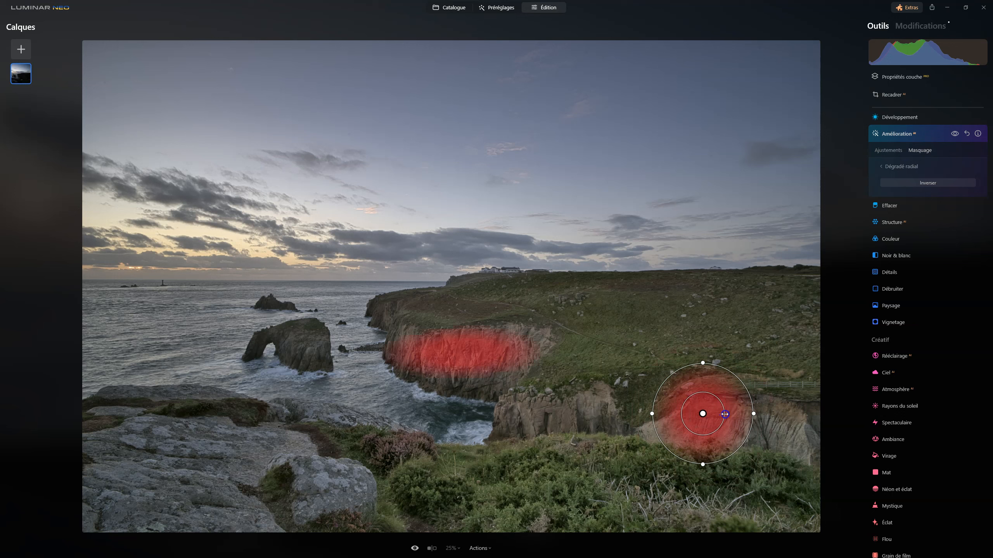
pyautogui.moveTo(703, 363); pyautogui.dragTo(700, 391)
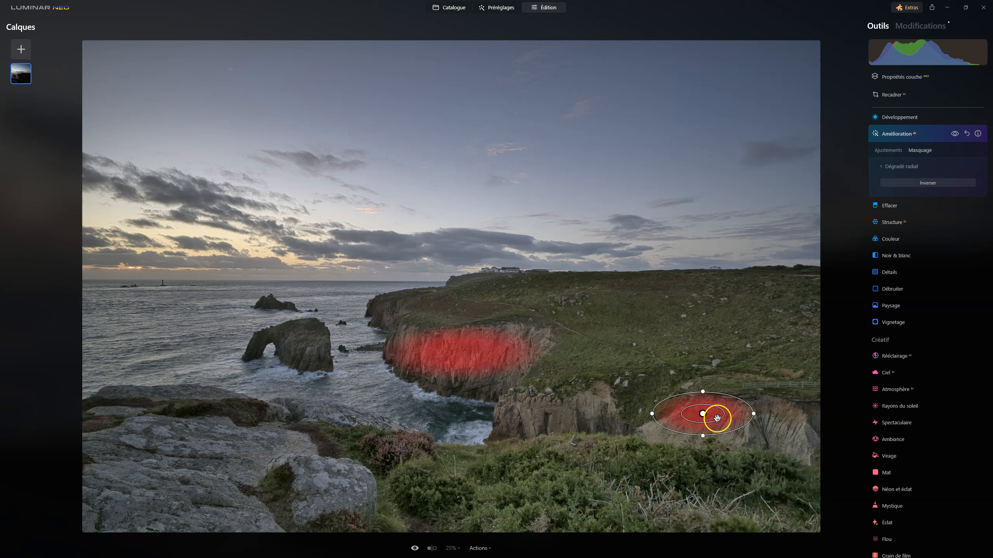
pyautogui.moveTo(703, 415); pyautogui.dragTo(624, 423)
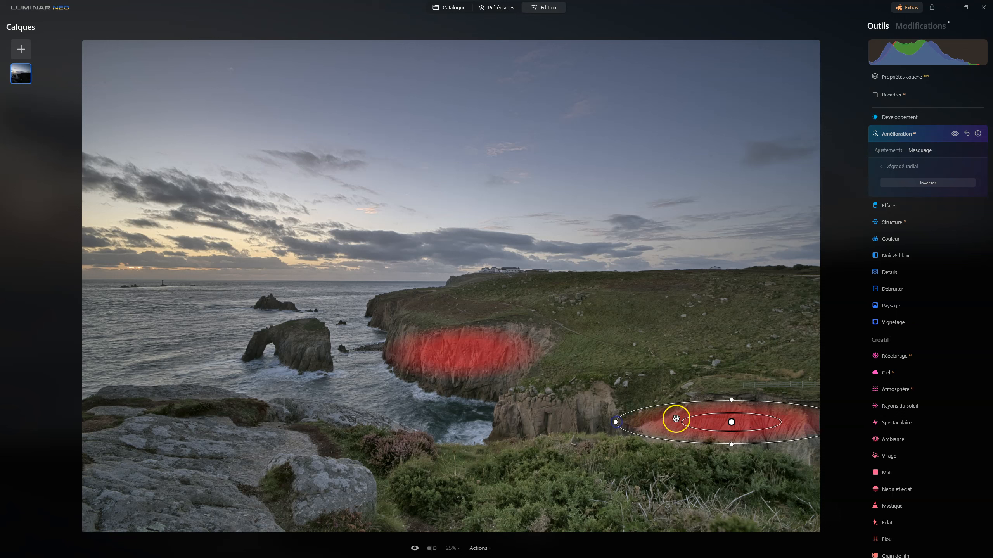
pyautogui.moveTo(682, 424); pyautogui.dragTo(673, 401)
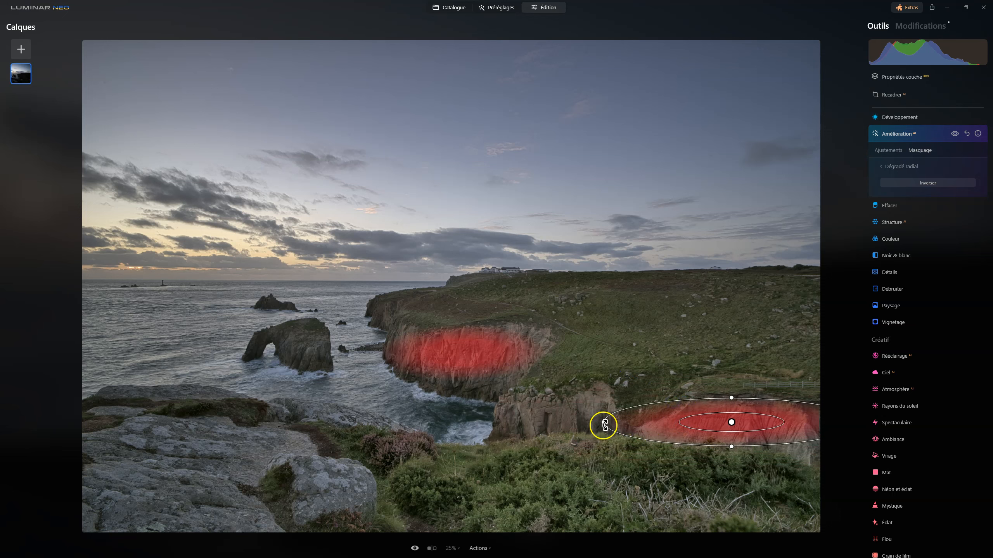
pyautogui.moveTo(603, 423); pyautogui.dragTo(634, 424)
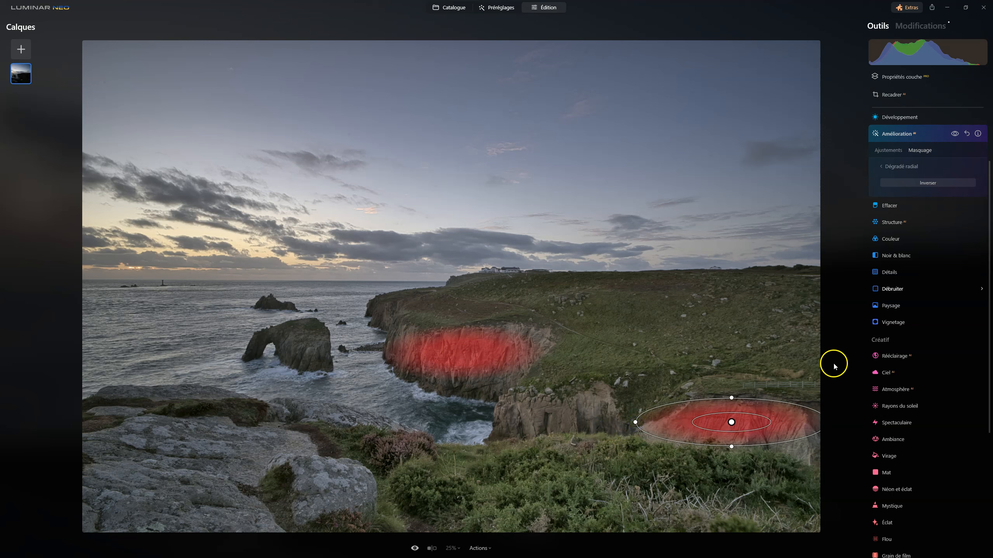
pyautogui.click(894, 152)
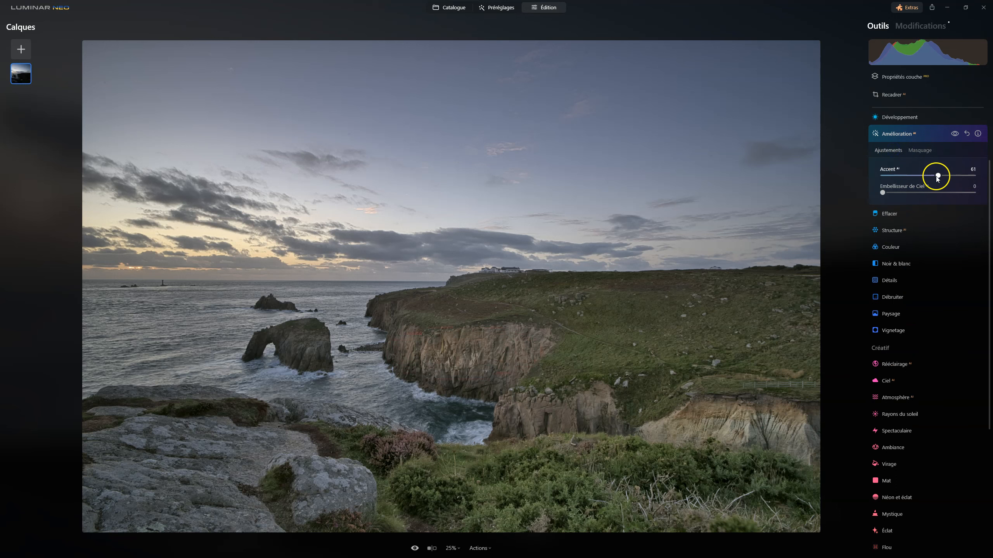
pyautogui.moveTo(936, 177); pyautogui.dragTo(896, 179)
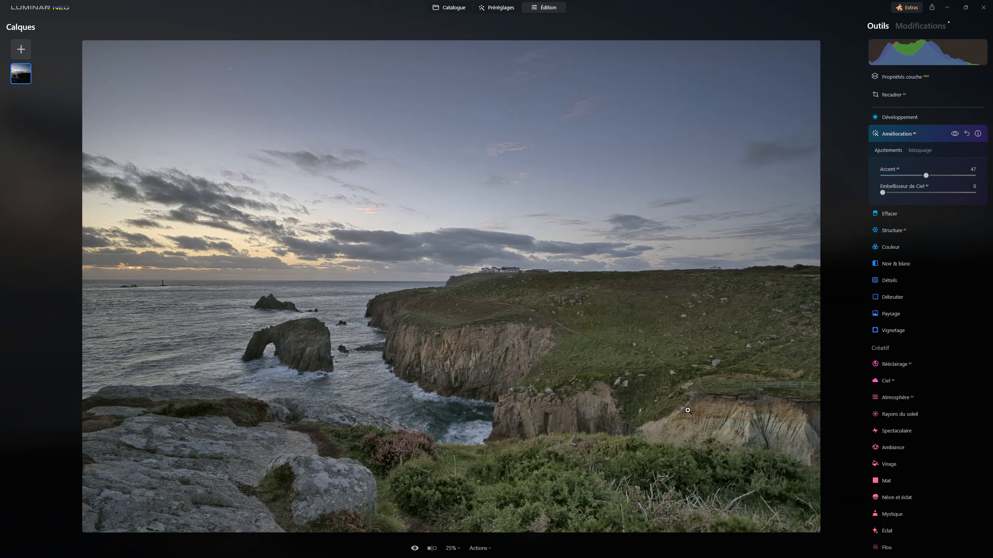
# Step: Show the mask overlay and brush in Effacer mode at size 100 to trim the edges of both masked cliff areas
pyautogui.click(921, 150)
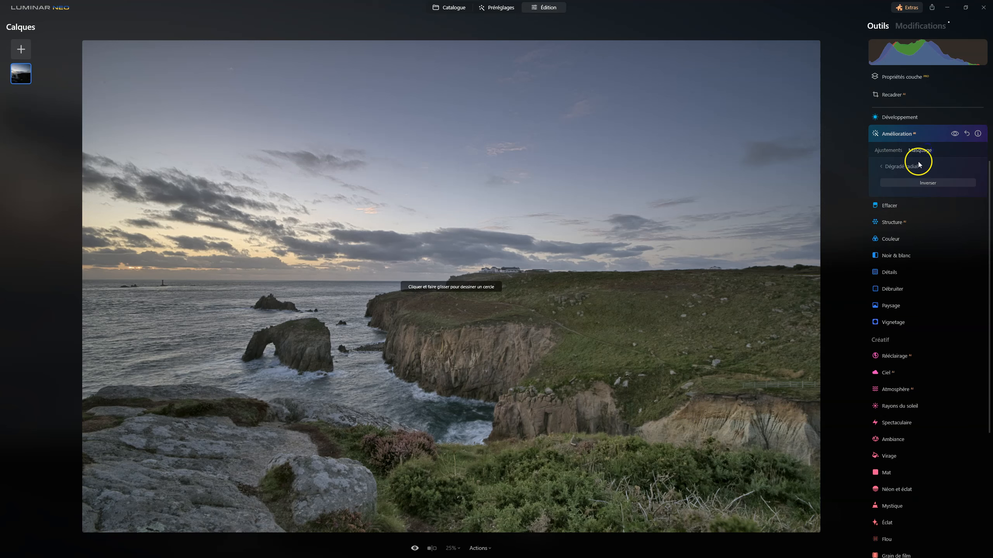
pyautogui.click(895, 168)
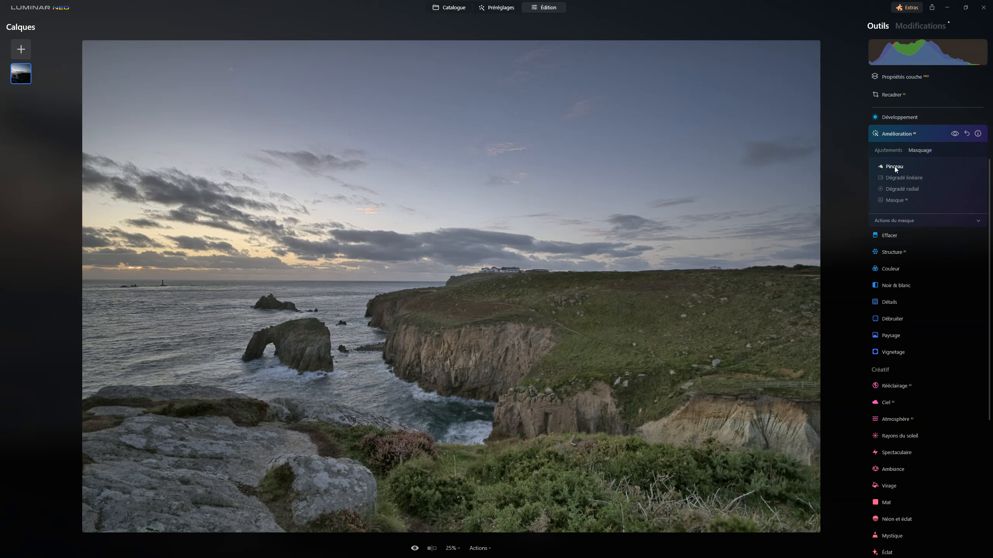
pyautogui.click(894, 166)
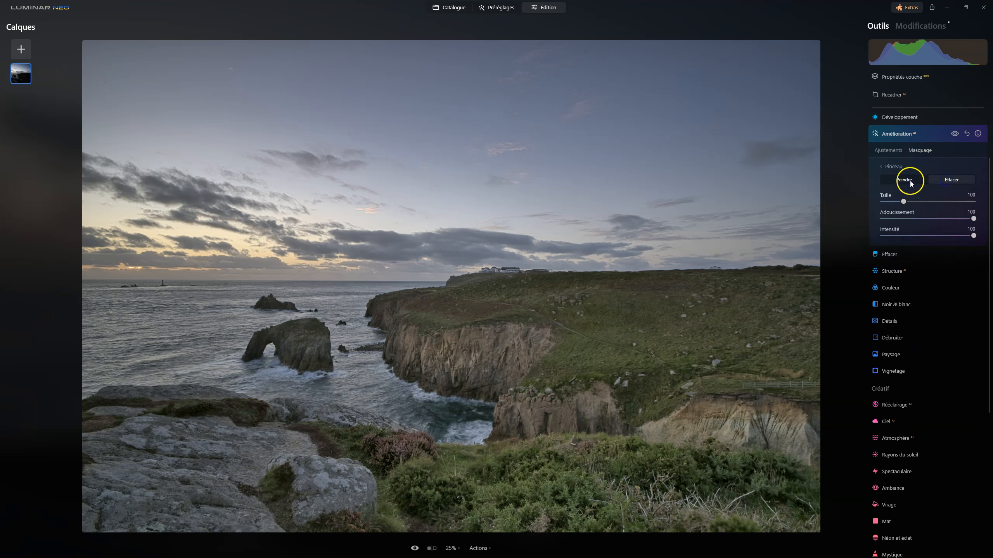
pyautogui.click(894, 167)
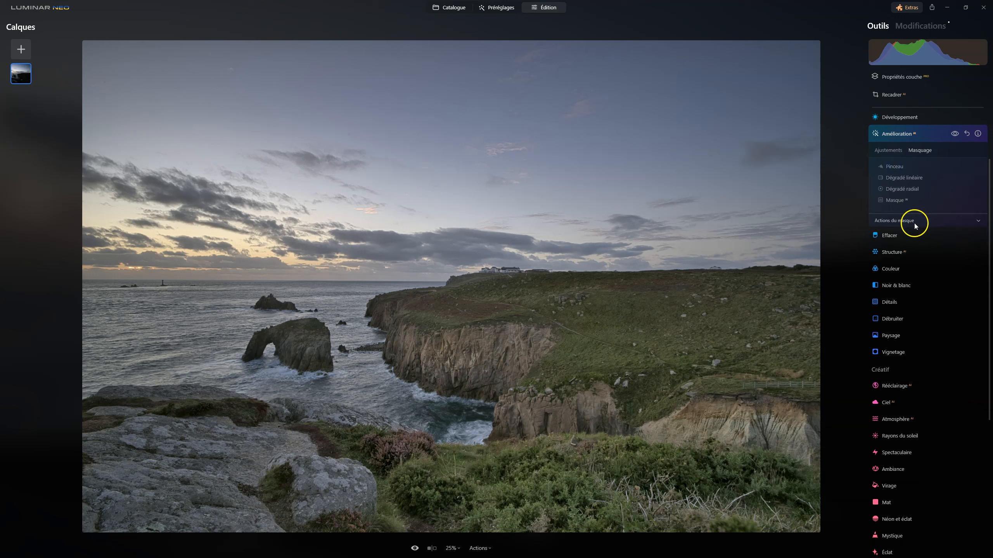
pyautogui.click(960, 243)
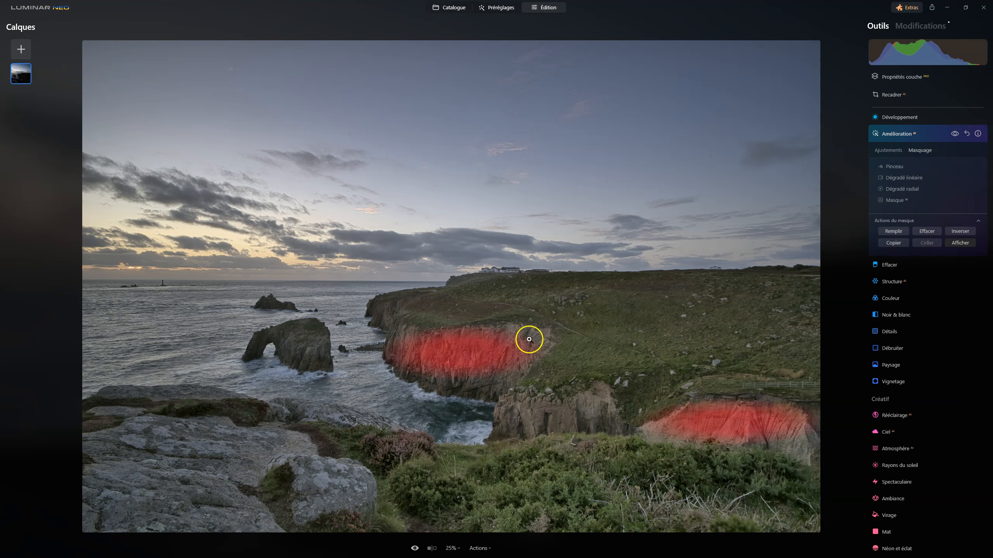
pyautogui.click(891, 168)
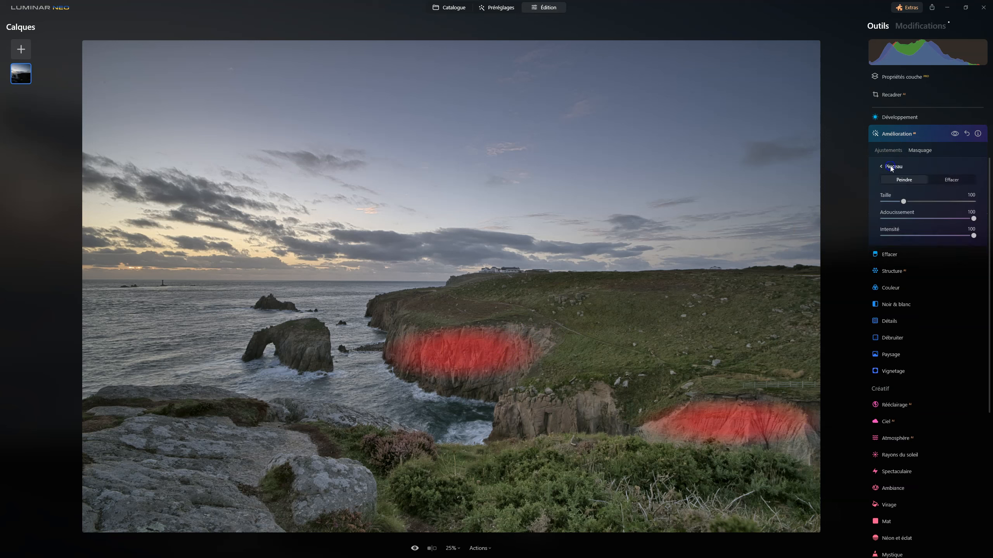
pyautogui.click(950, 180)
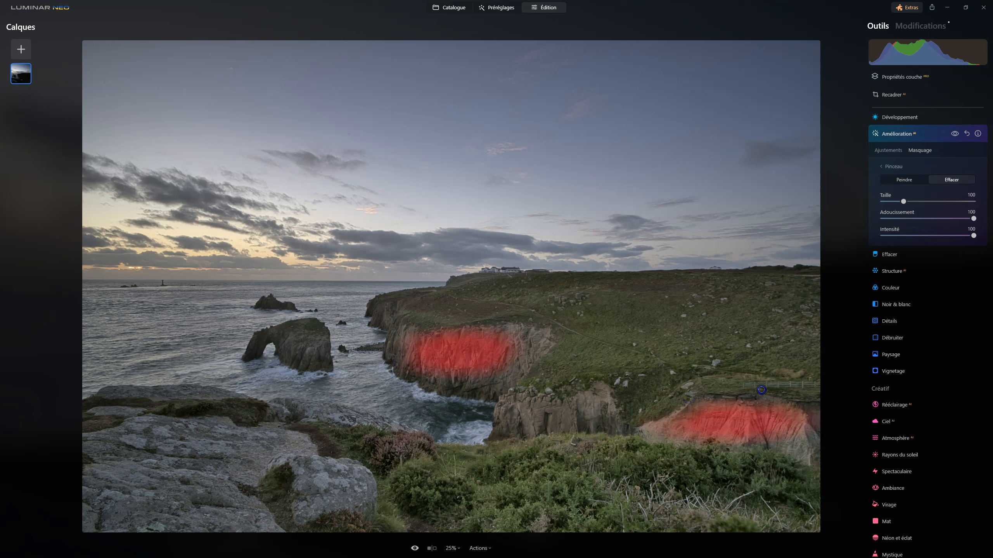
# Step: Compare the photo with and without the masked Amélioration effect, and close the tool
pyautogui.click(955, 134)
pyautogui.click(955, 134)
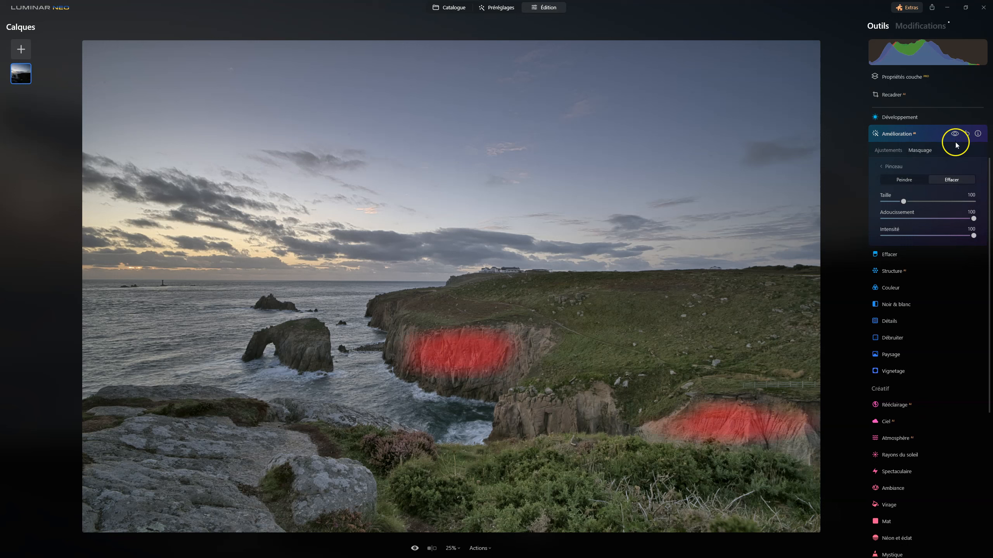
pyautogui.click(888, 150)
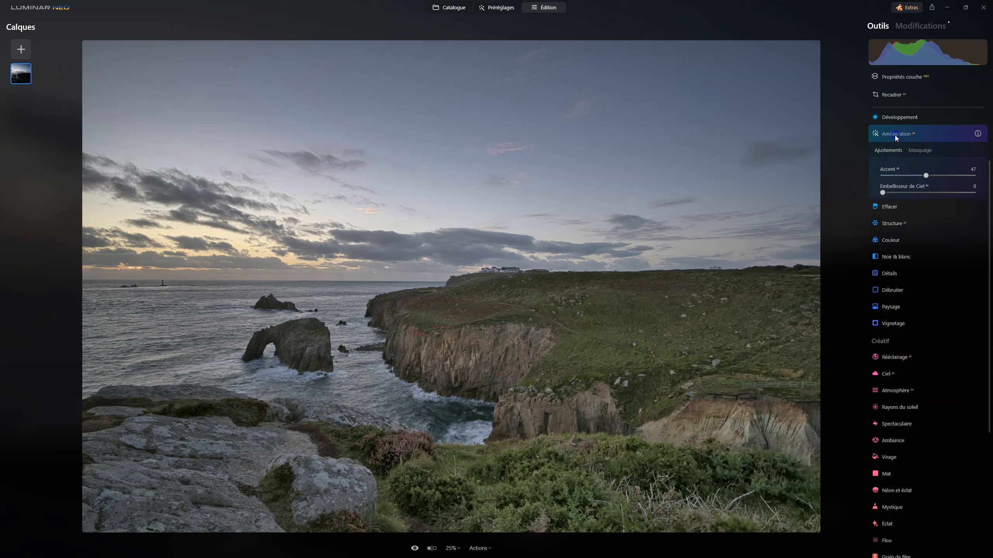
pyautogui.click(895, 136)
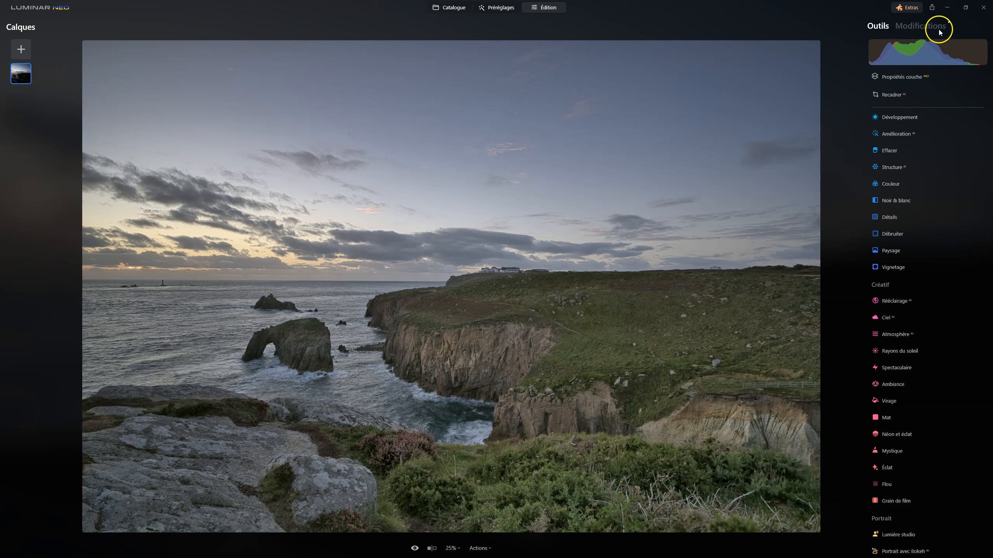
# Step: Review the latest Amélioration entry and its Accent setting in the photo's list of modifications
pyautogui.click(925, 30)
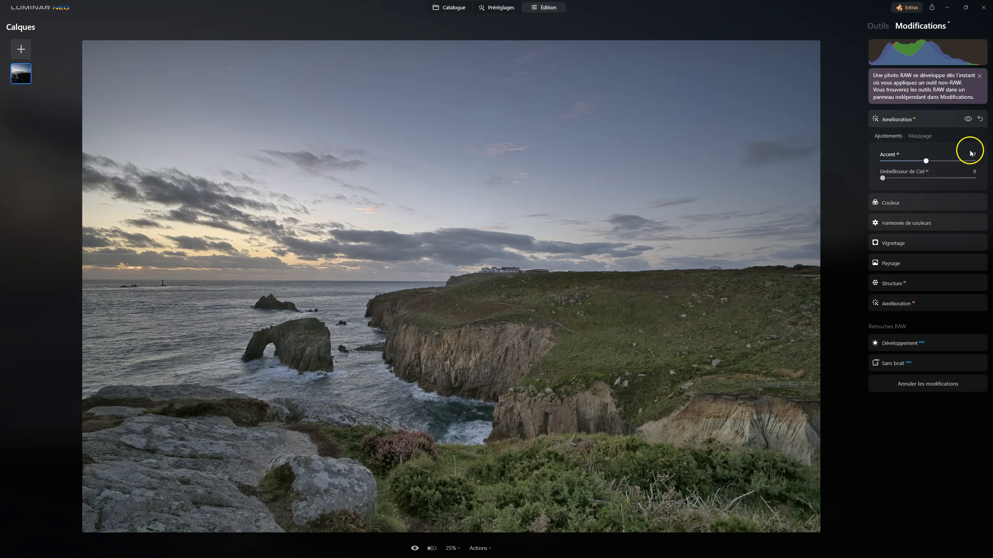
pyautogui.moveTo(907, 162)
pyautogui.mouseDown()
pyautogui.moveTo(943, 161)
pyautogui.moveTo(919, 160)
pyautogui.mouseUp()
pyautogui.click(879, 26)
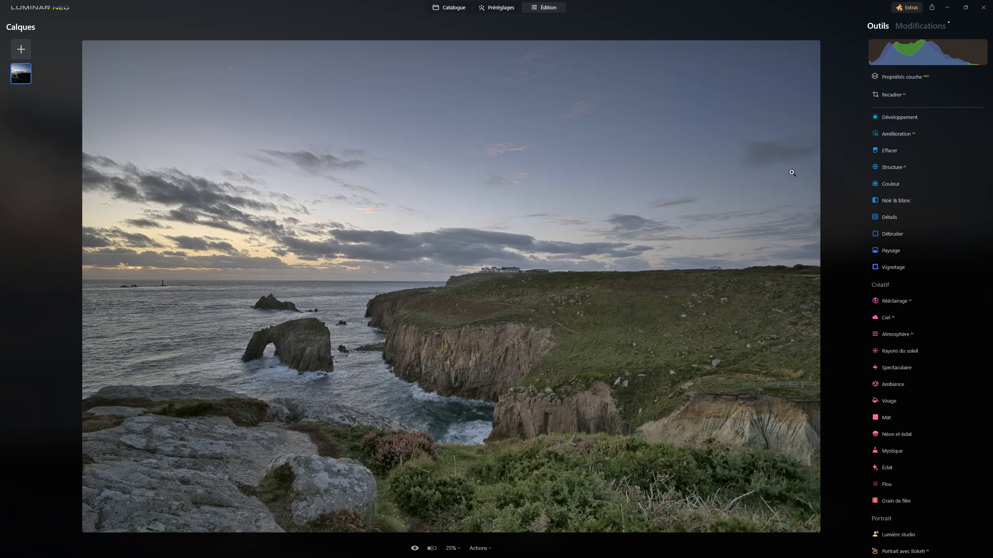
# Step: Start a new Amélioration edit and draw a radial gradient mask centred on the small cliff above the foreground bushes
pyautogui.click(904, 135)
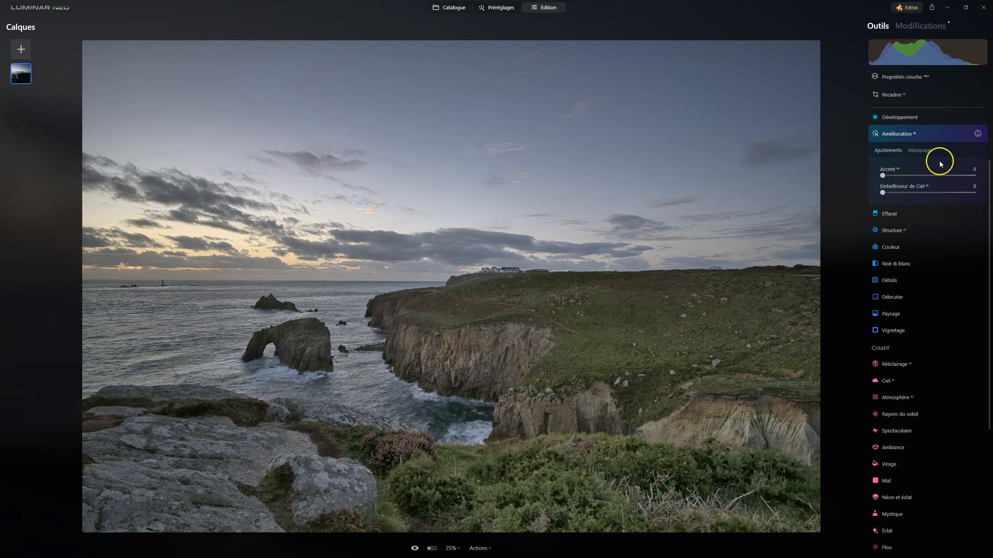
pyautogui.click(922, 150)
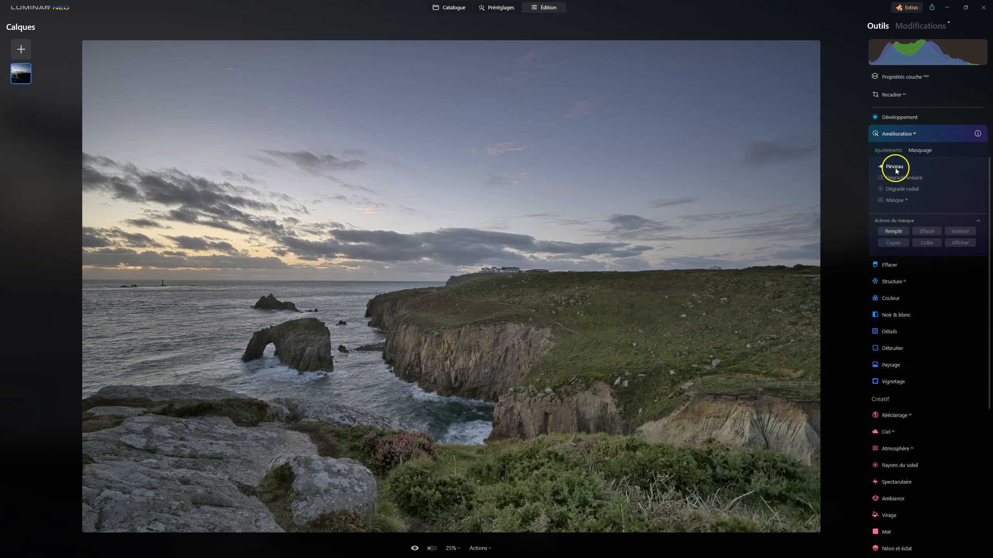
pyautogui.click(894, 190)
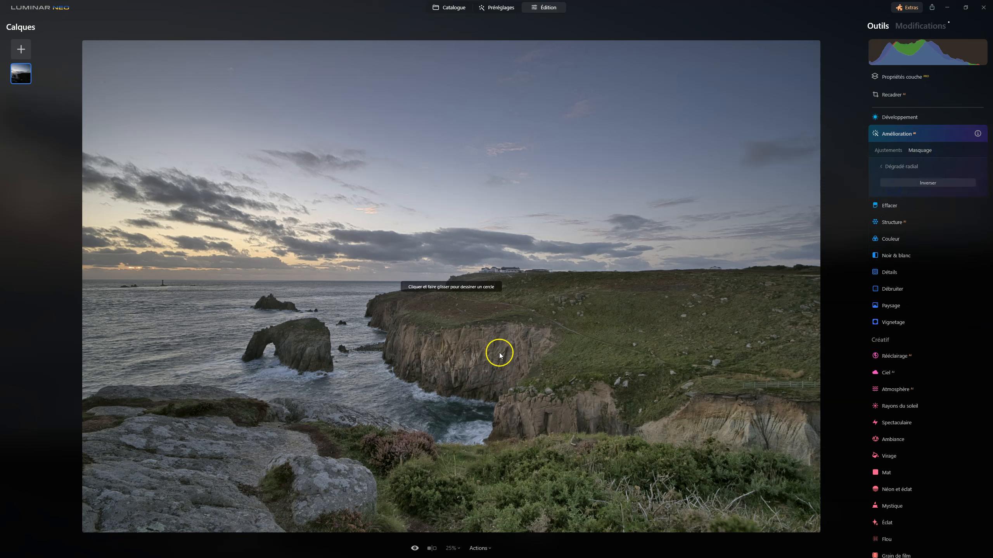
pyautogui.click(553, 403)
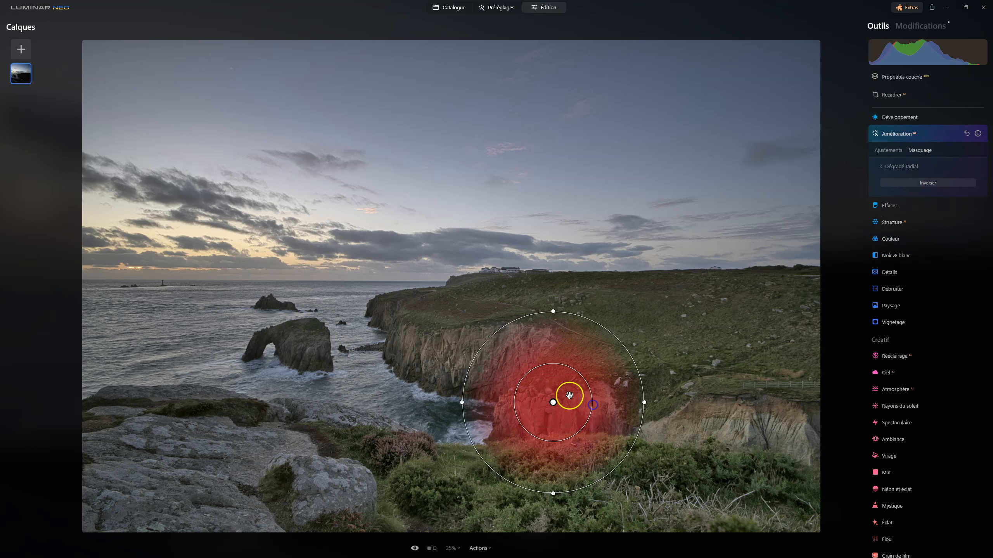
# Step: Flatten, resize and slightly tilt the new radial mask into a wide ellipse covering the small cliff
pyautogui.moveTo(553, 363); pyautogui.dragTo(553, 413)
pyautogui.click(553, 404)
pyautogui.moveTo(489, 411)
pyautogui.mouseDown()
pyautogui.moveTo(471, 410)
pyautogui.moveTo(488, 400)
pyautogui.moveTo(506, 412)
pyautogui.mouseUp()
pyautogui.moveTo(553, 385); pyautogui.dragTo(552, 399)
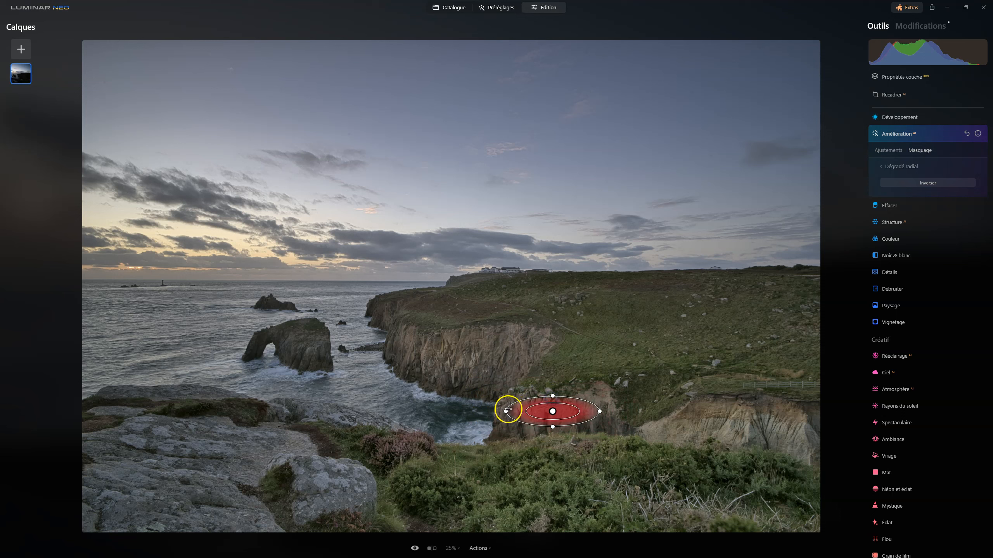
pyautogui.moveTo(513, 404); pyautogui.dragTo(498, 398)
pyautogui.moveTo(630, 415); pyautogui.dragTo(633, 411)
pyautogui.moveTo(554, 413); pyautogui.dragTo(563, 413)
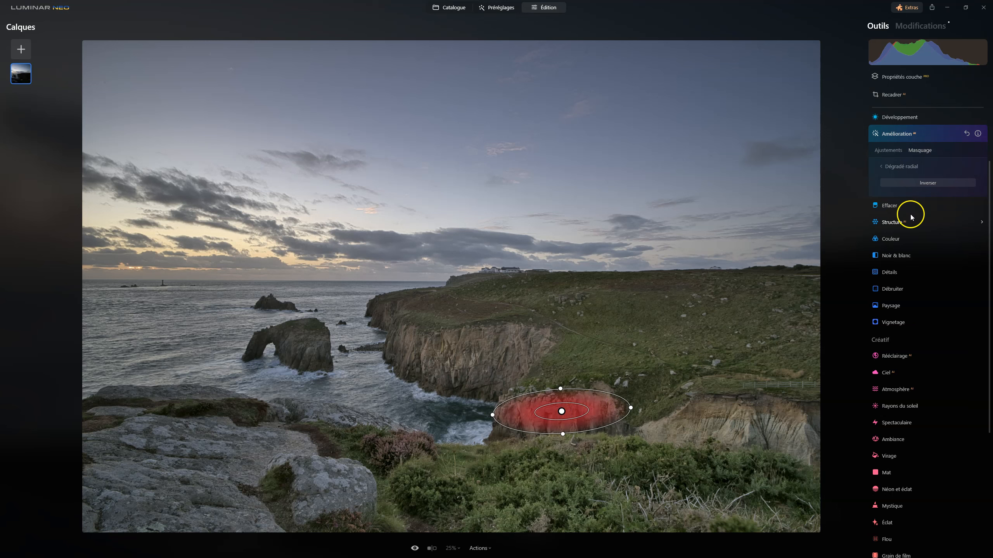
# Step: Set Accent to 66 for the small cliff's mask and compare the photo with and without the effect
pyautogui.click(892, 152)
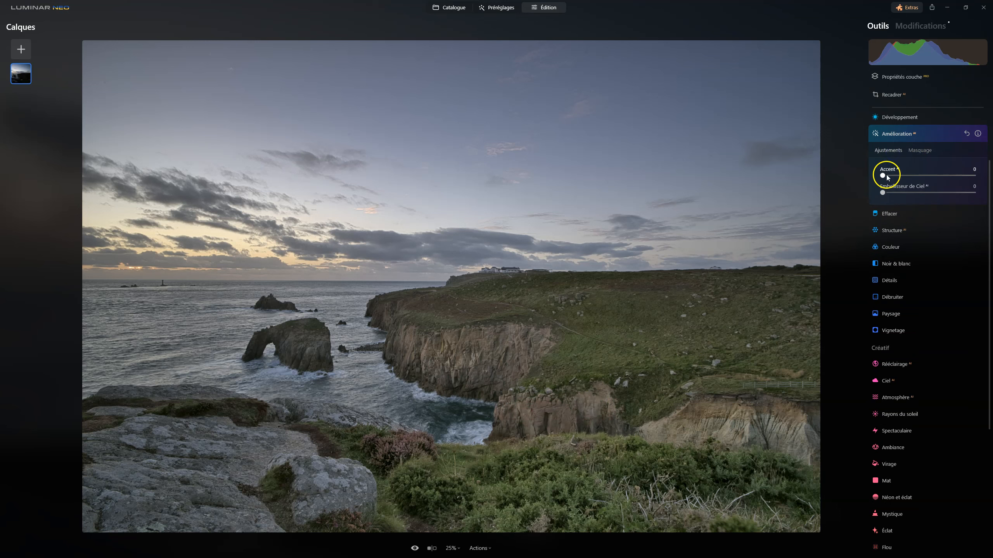
pyautogui.moveTo(883, 175); pyautogui.dragTo(952, 172)
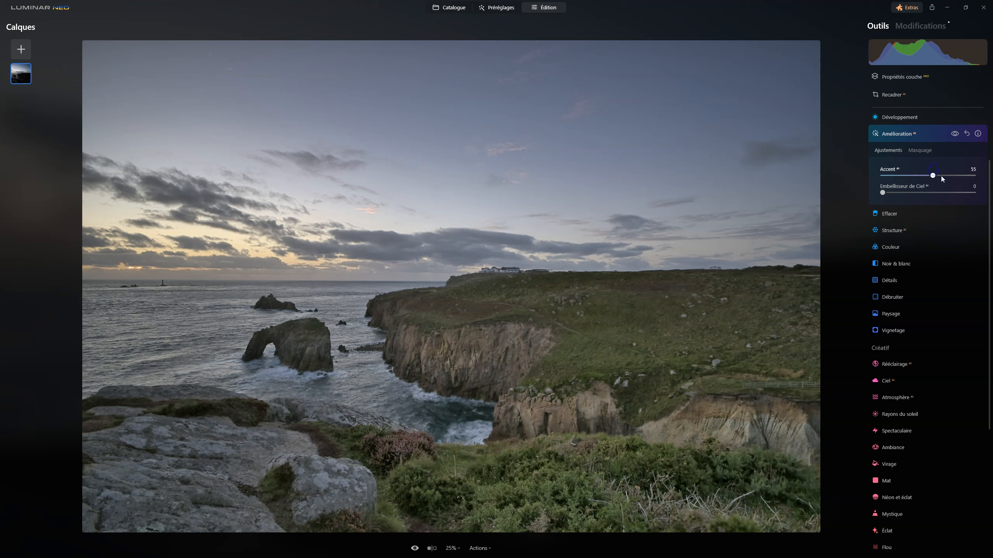
pyautogui.click(955, 134)
pyautogui.click(955, 134)
# Step: Close the Amélioration tool and open the list of modifications applied to the photo
pyautogui.click(897, 134)
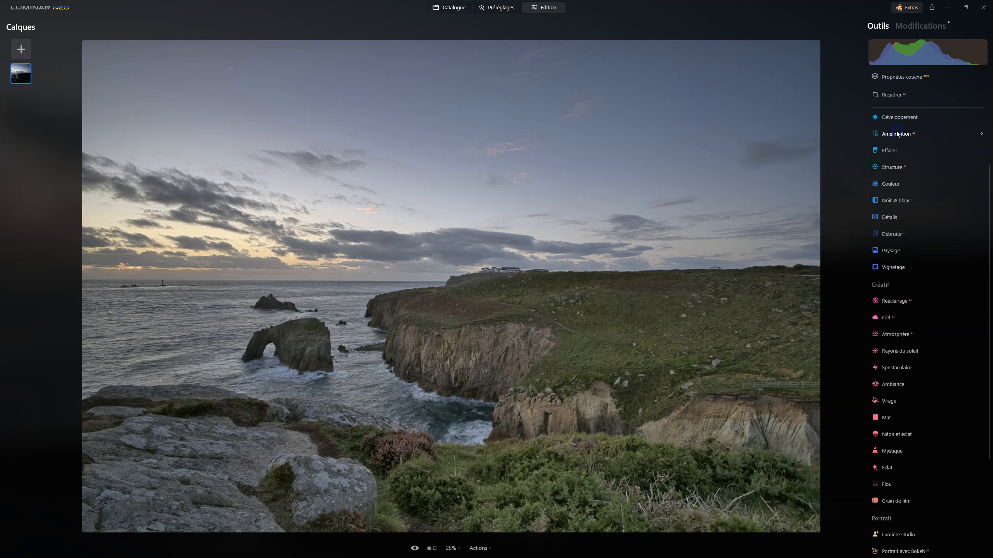
pyautogui.click(911, 31)
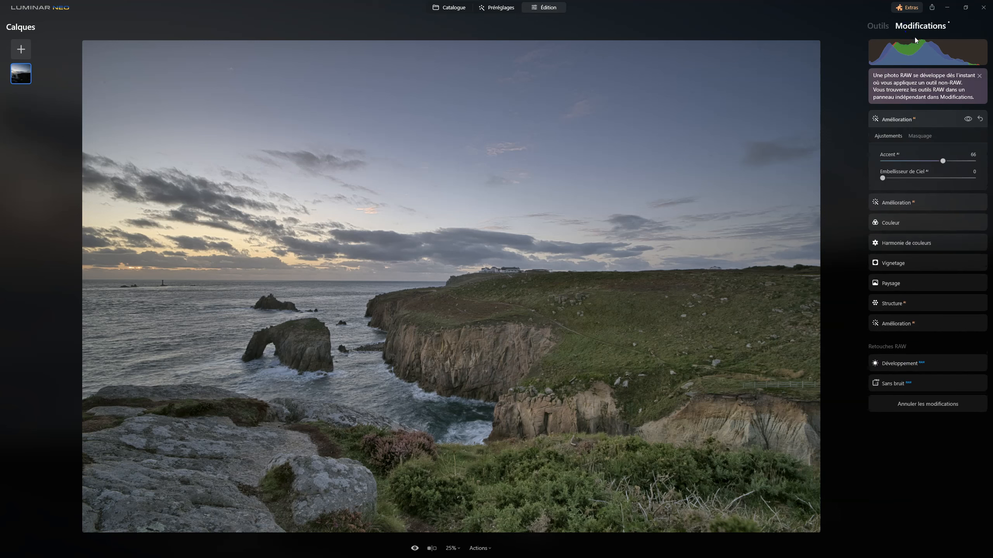
# Step: Review the settings of the applied Couleur and Amélioration edits in the list of modifications
pyautogui.click(899, 223)
pyautogui.click(892, 140)
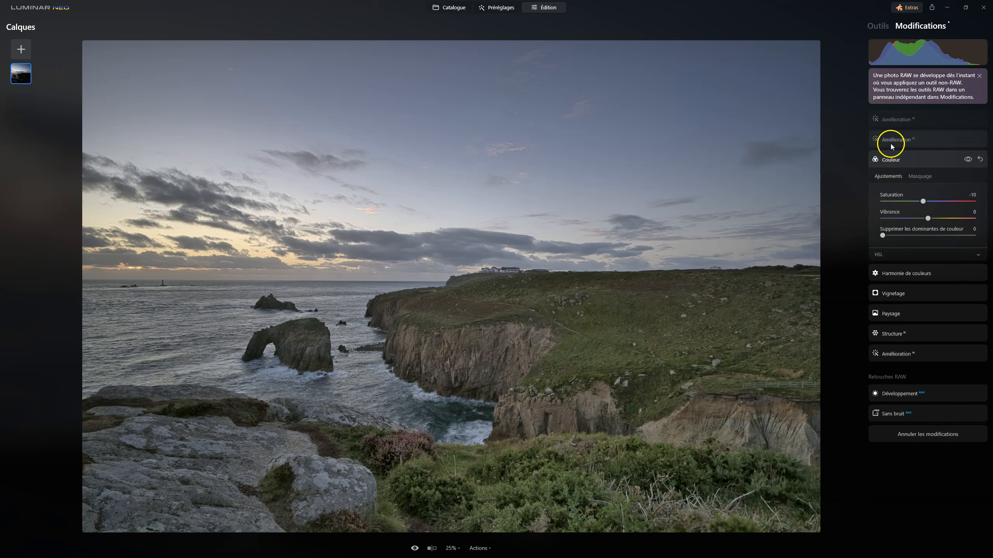
pyautogui.click(890, 122)
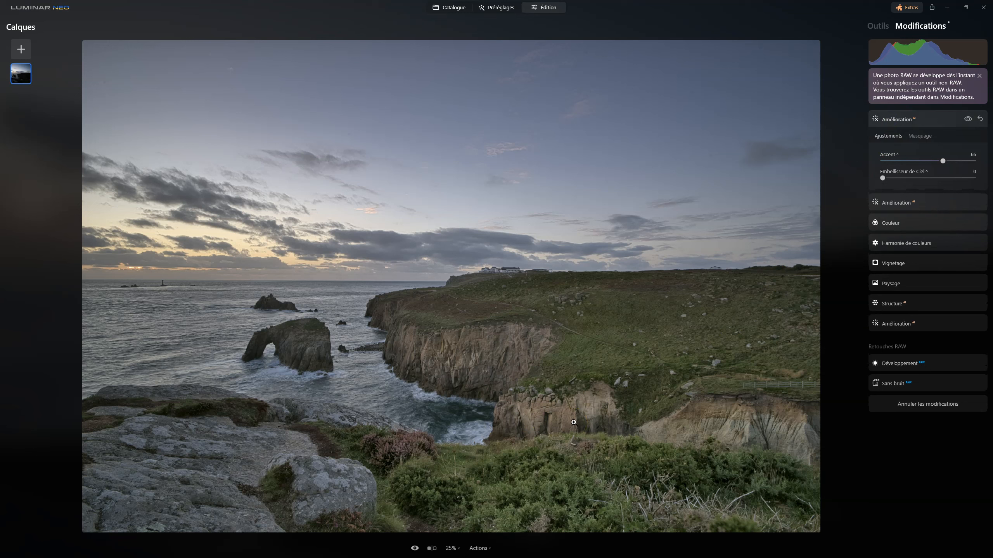
# Step: Start a new Développement edit and darken the photo by pulling the middle of the tone curve down
pyautogui.click(878, 26)
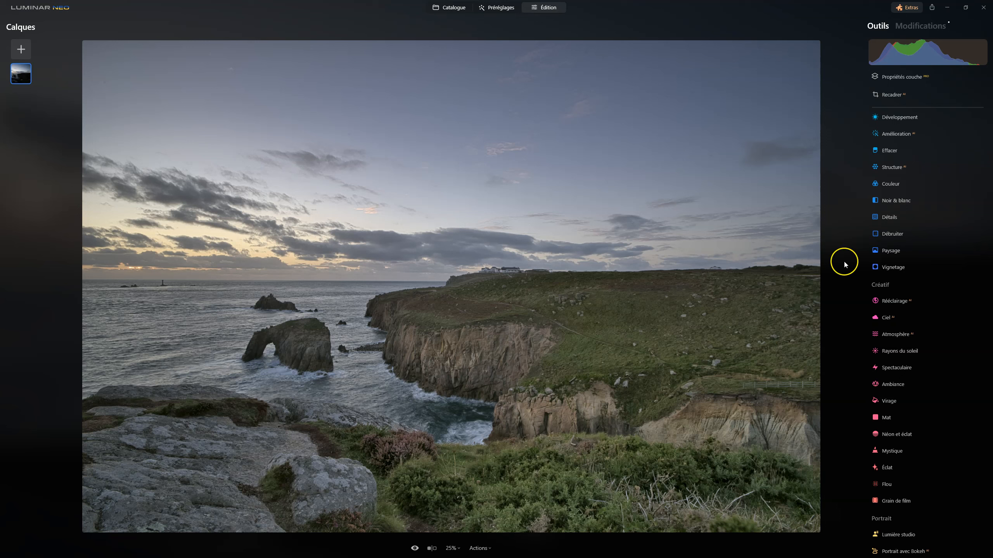
pyautogui.click(933, 119)
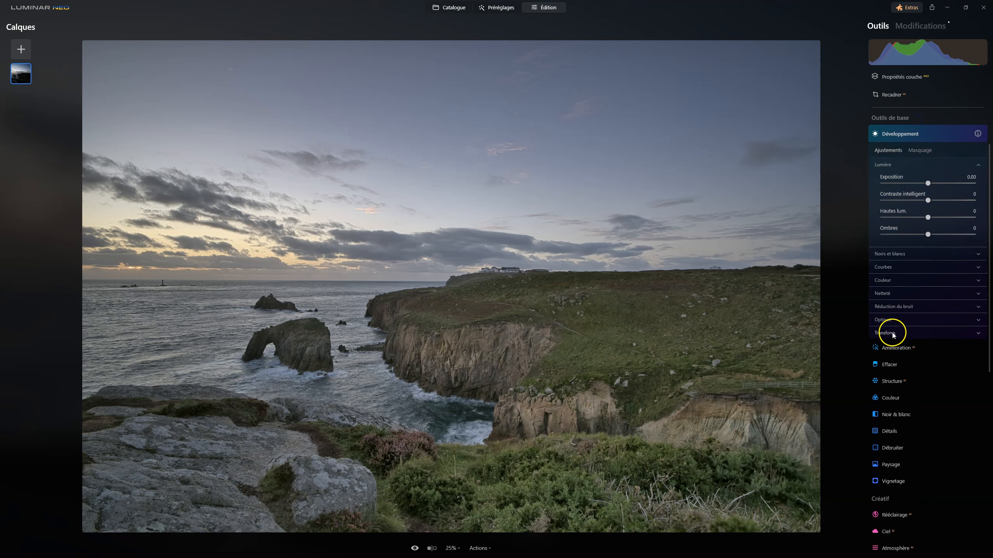
pyautogui.click(897, 270)
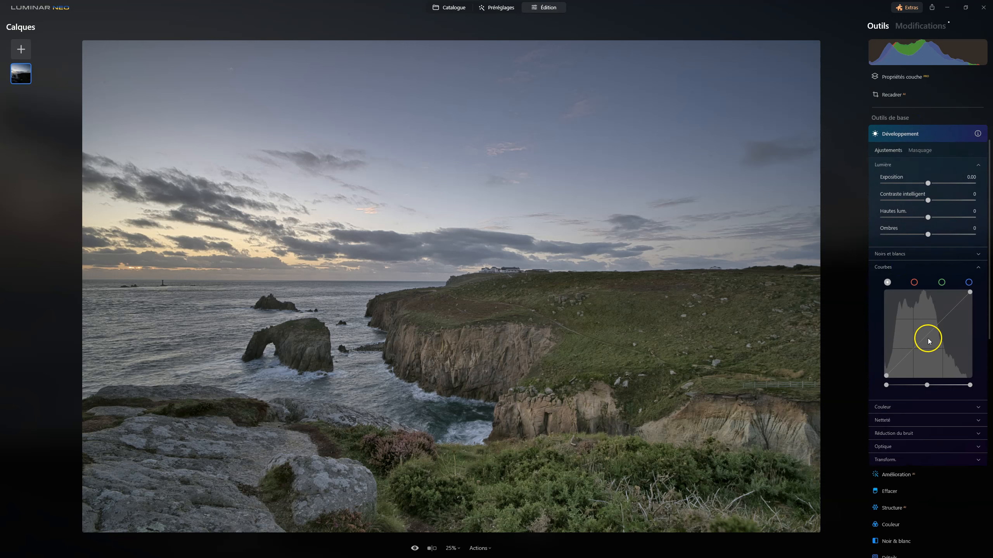
pyautogui.click(927, 337)
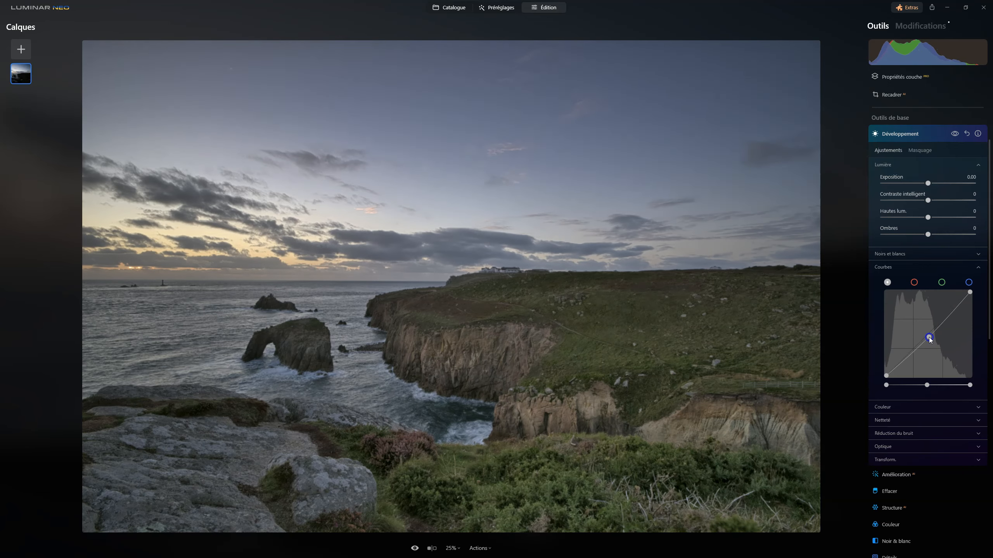
pyautogui.moveTo(929, 336); pyautogui.dragTo(932, 342)
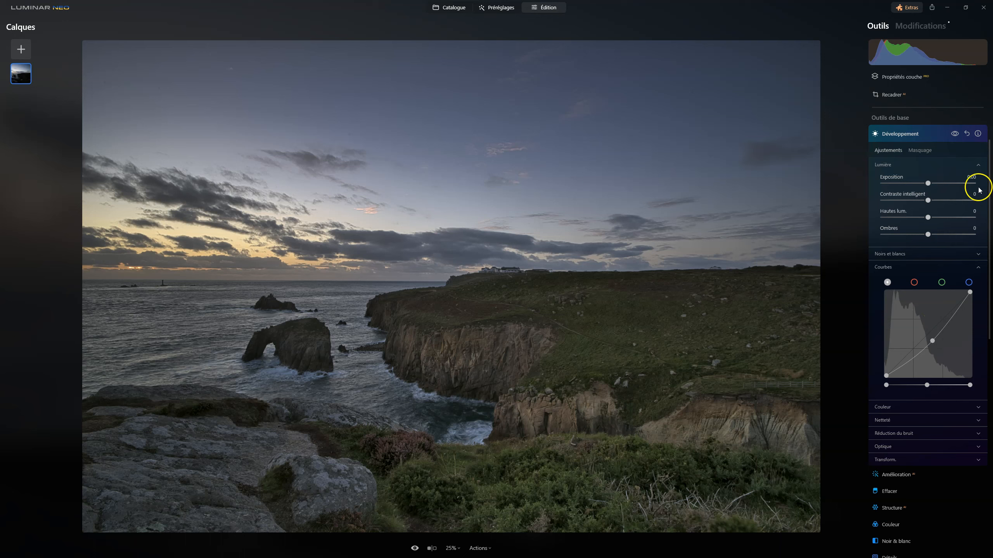
# Step: Compare the photo with and without the Développement edit and slightly fine-tune the curve's middle point
pyautogui.click(957, 136)
pyautogui.click(957, 137)
pyautogui.click(956, 135)
pyautogui.moveTo(932, 341); pyautogui.dragTo(933, 340)
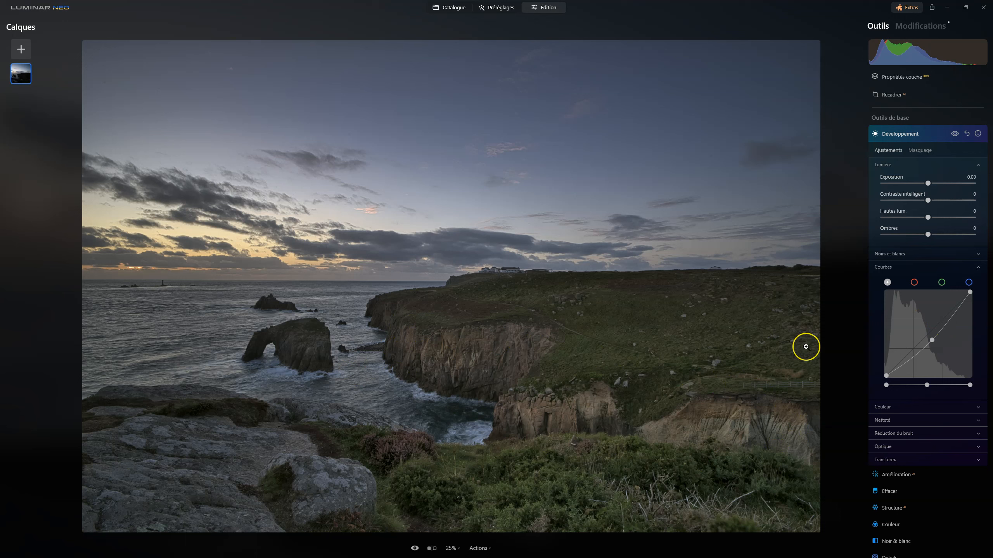
# Step: Mask the Développement edit with a radial gradient stretched into a tilted ellipse and centred on the small cliff above the bushes
pyautogui.click(915, 151)
pyautogui.click(899, 189)
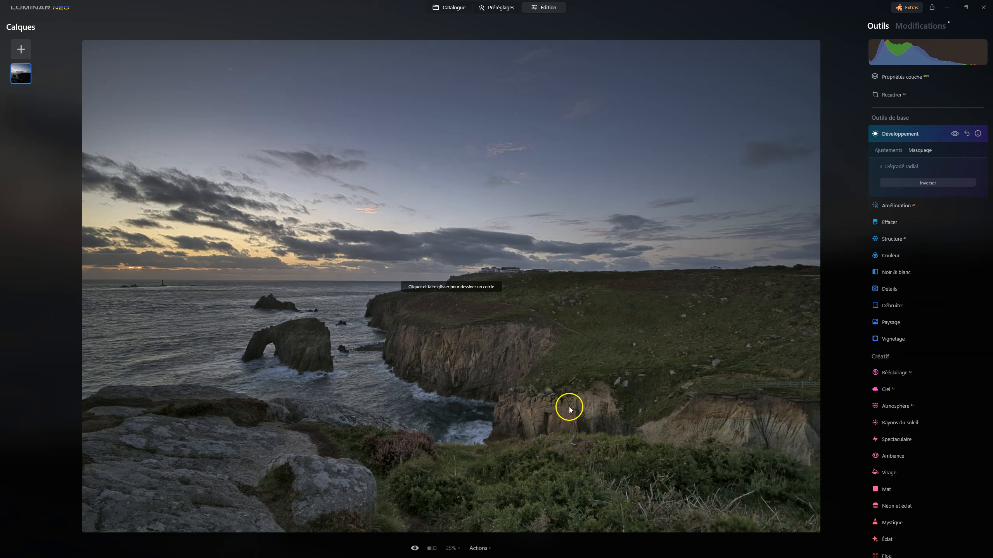
pyautogui.moveTo(546, 366); pyautogui.dragTo(600, 397)
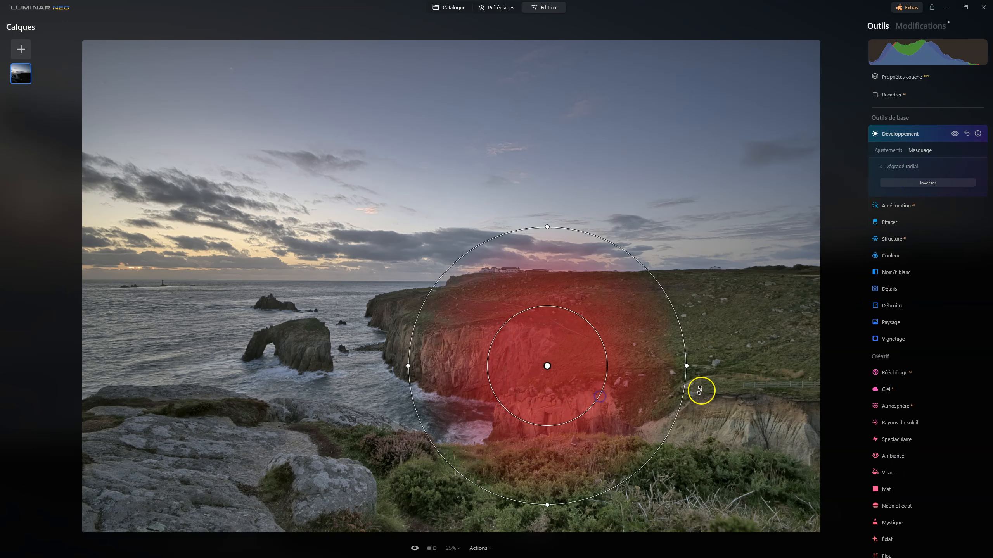
pyautogui.moveTo(686, 366); pyautogui.dragTo(805, 434)
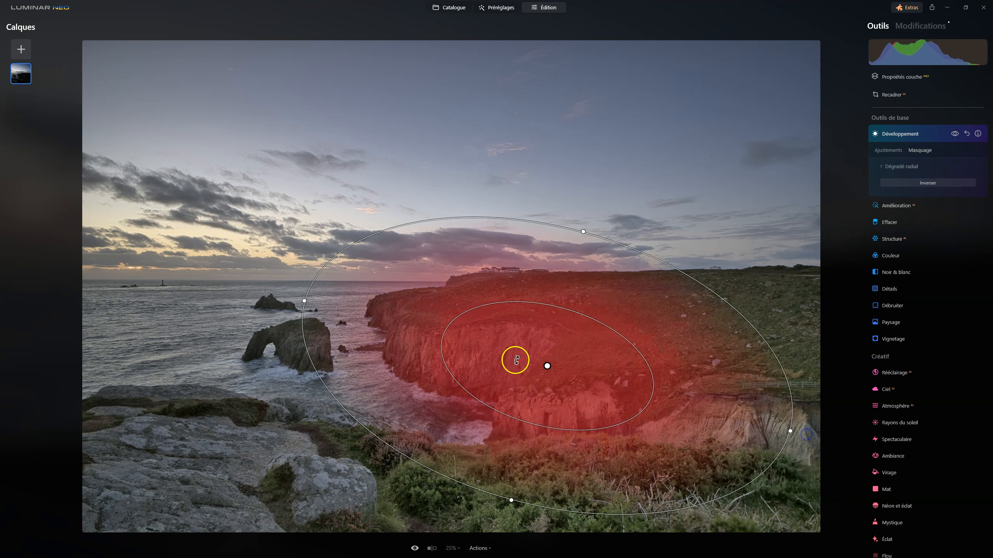
pyautogui.moveTo(545, 369); pyautogui.dragTo(570, 417)
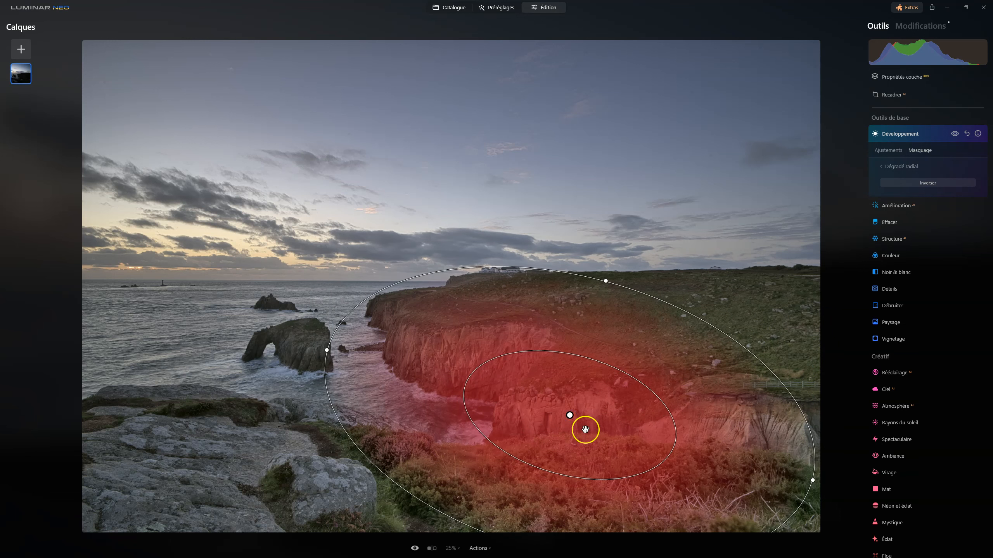
# Step: Widen the radial mask's outer falloff to cover most of the photo, slightly shrink the ellipse, and invert the mask
pyautogui.click(629, 404)
pyautogui.moveTo(367, 295); pyautogui.dragTo(154, 195)
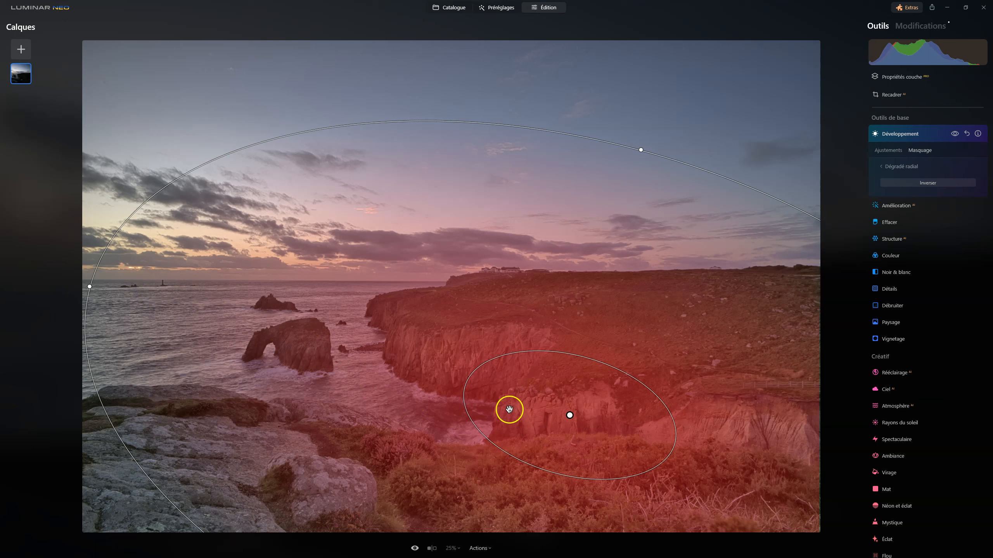
pyautogui.moveTo(471, 375)
pyautogui.mouseDown()
pyautogui.moveTo(490, 381)
pyautogui.moveTo(472, 378)
pyautogui.mouseUp()
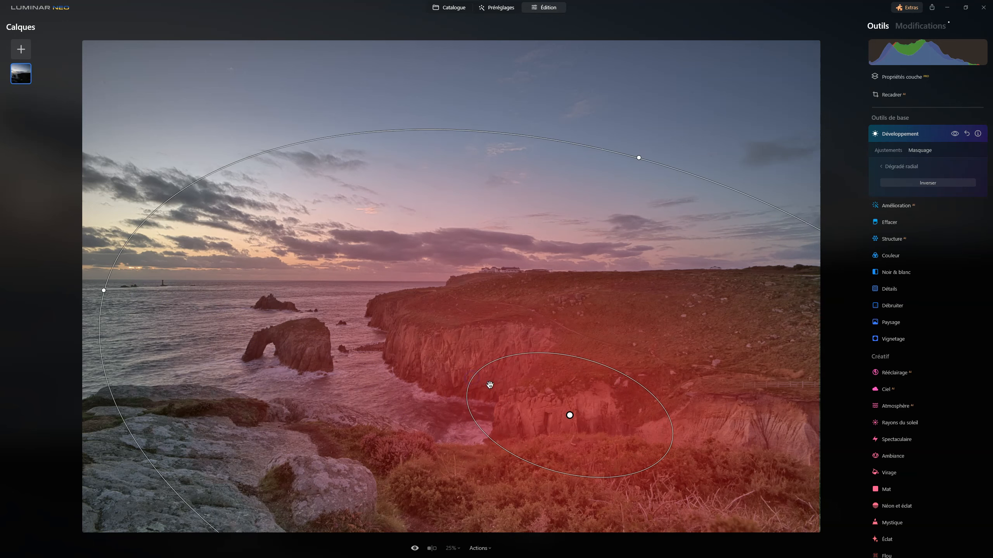
pyautogui.click(934, 184)
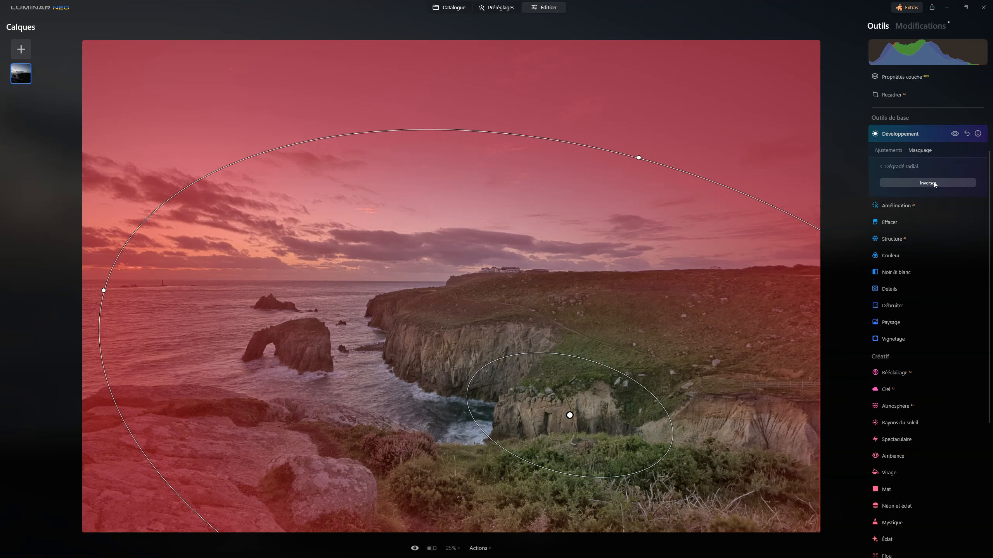
pyautogui.click(934, 183)
pyautogui.click(934, 183)
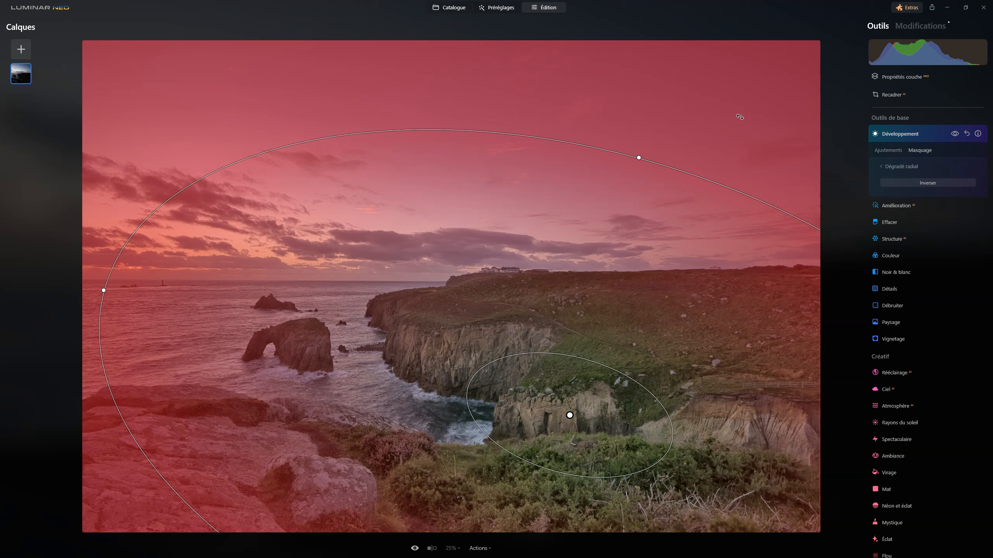
# Step: Return to the Développement adjustments and compare the photo with and without the masked darkening
pyautogui.click(885, 155)
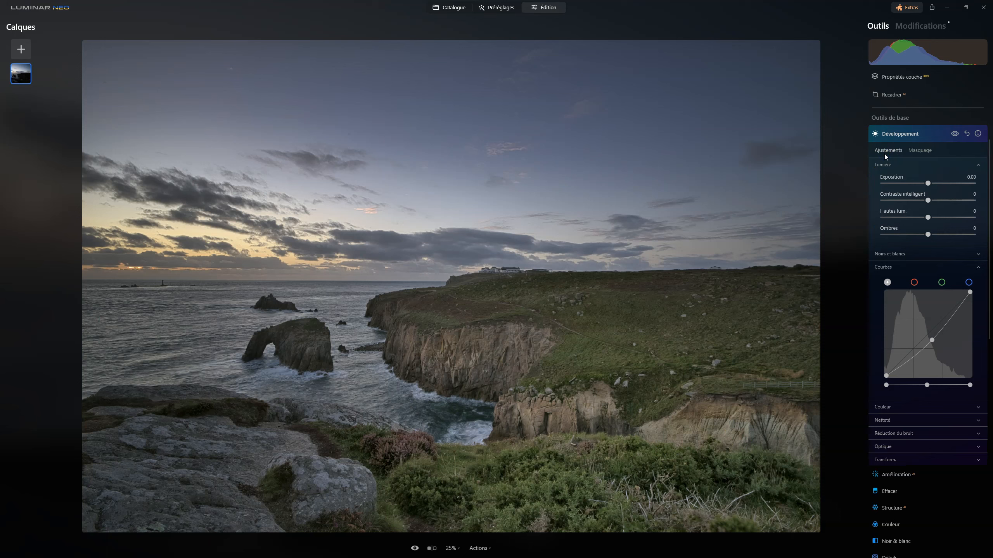
pyautogui.click(960, 136)
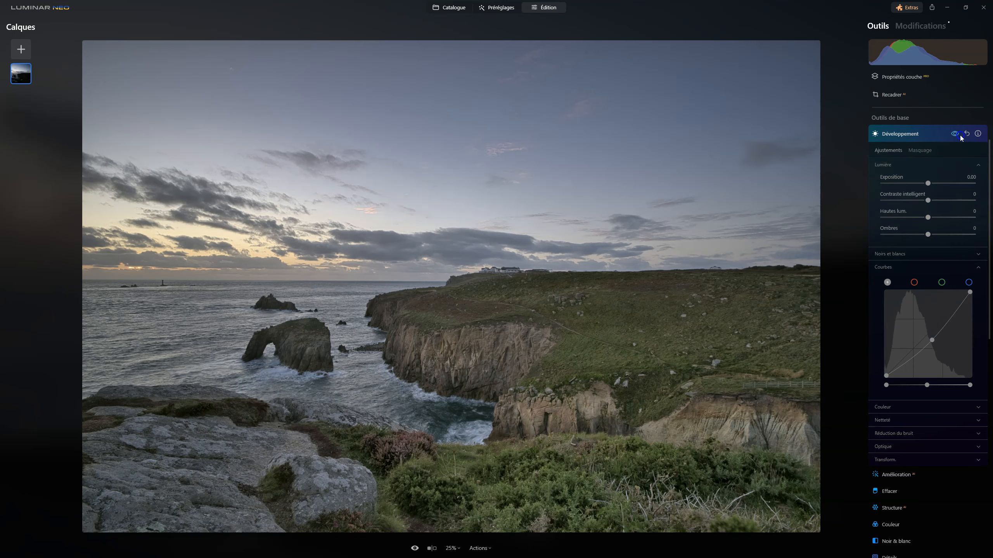
pyautogui.click(959, 135)
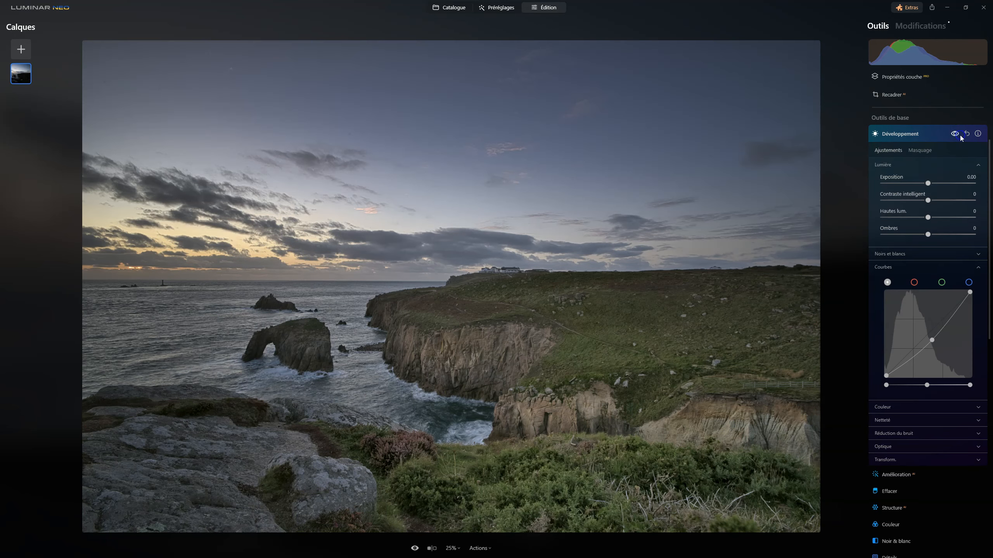
pyautogui.click(959, 135)
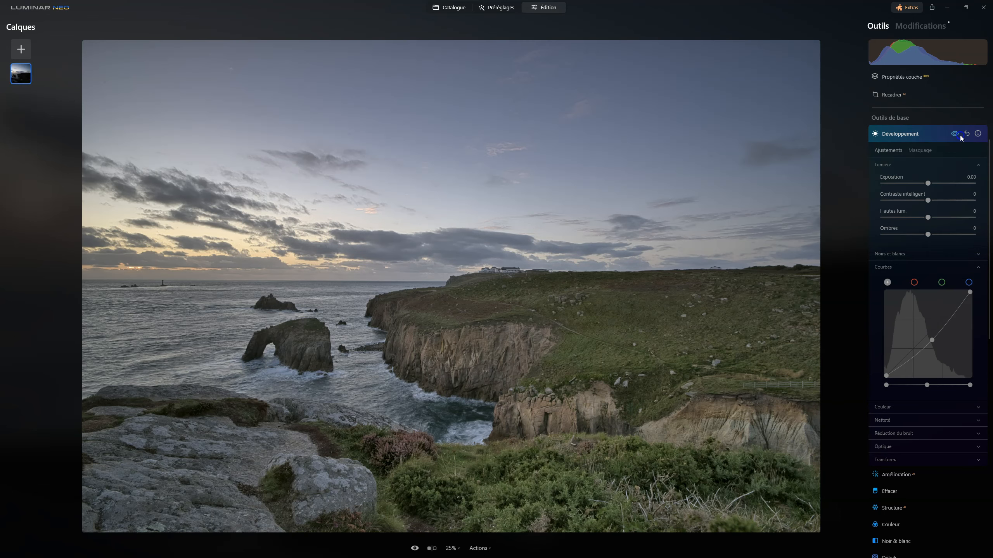
pyautogui.click(959, 136)
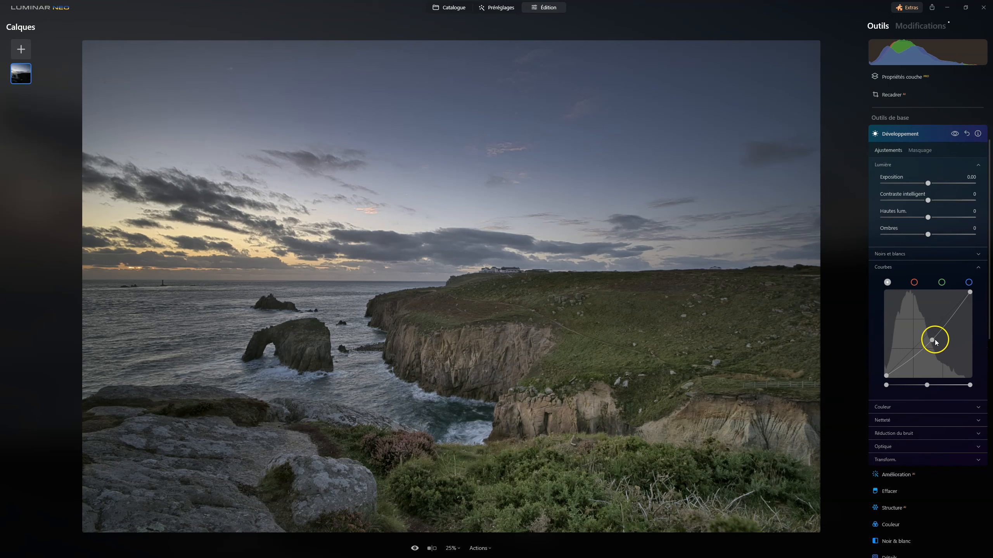
# Step: Slightly shift the curve's middle point and set Hautes lum. to -25, Ombres to -21 and Exposition to -0.43
pyautogui.moveTo(934, 342); pyautogui.dragTo(935, 338)
pyautogui.moveTo(928, 216); pyautogui.dragTo(917, 234)
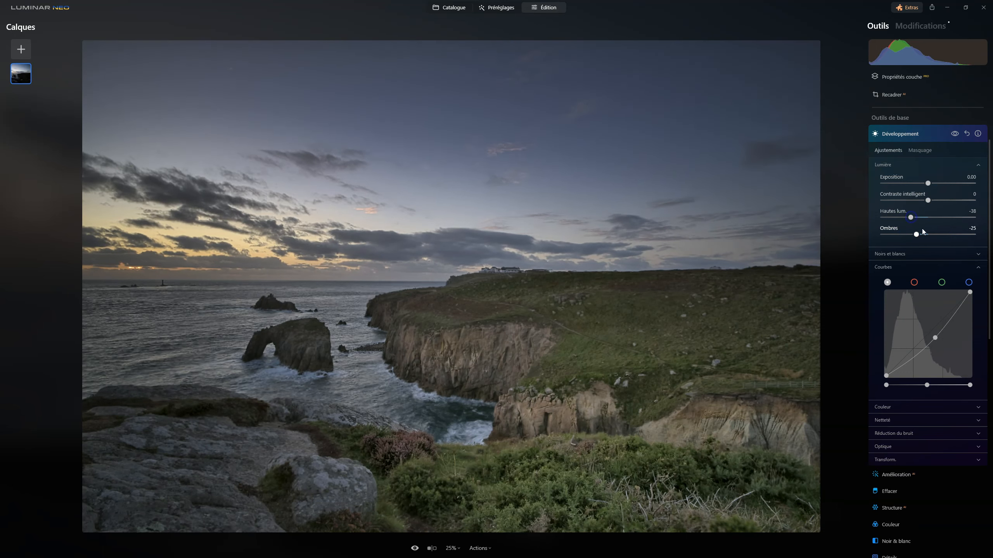
pyautogui.moveTo(916, 234); pyautogui.dragTo(925, 235)
pyautogui.moveTo(929, 184); pyautogui.dragTo(925, 184)
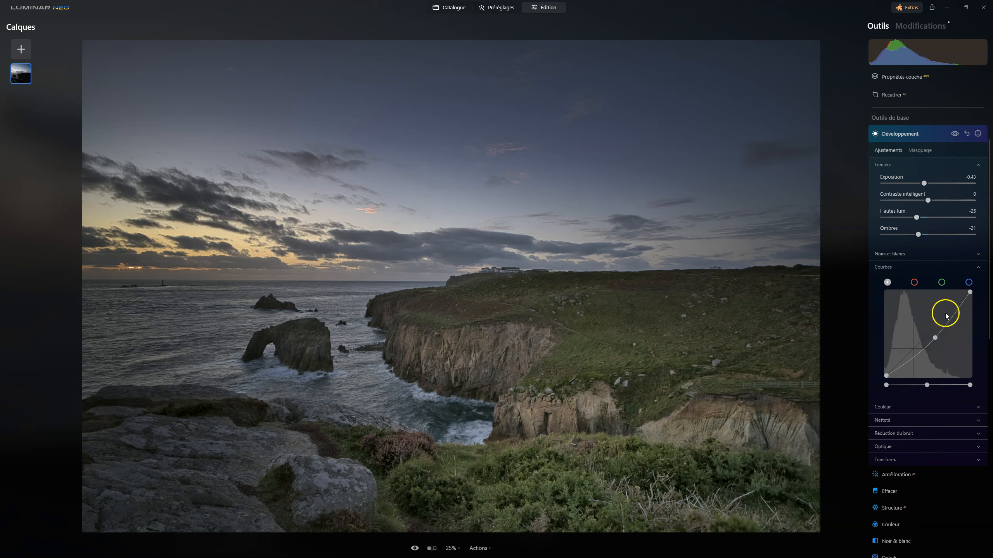
# Step: Compare the Développement effect on and off, readjust the curve's middle point, and close the tool
pyautogui.click(956, 134)
pyautogui.click(956, 134)
pyautogui.moveTo(935, 339); pyautogui.dragTo(931, 339)
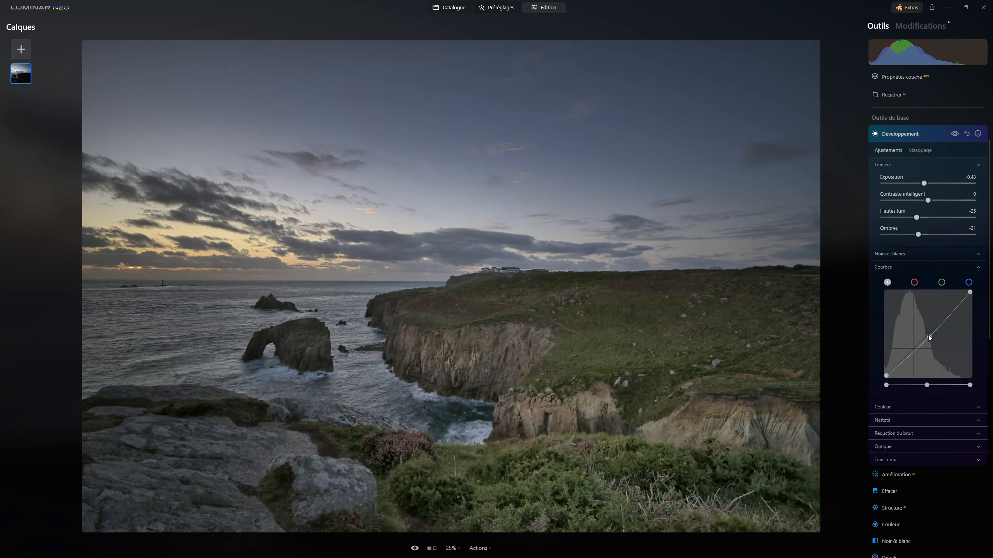
pyautogui.moveTo(929, 337); pyautogui.dragTo(931, 340)
pyautogui.click(897, 133)
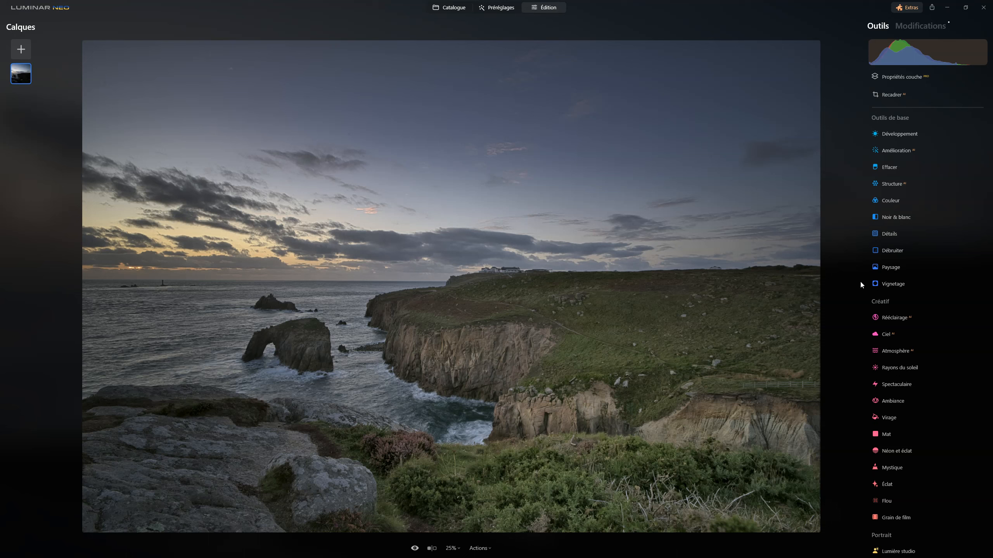
# Step: Open the Couleur tool and compare the edited photo with the unedited original
pyautogui.click(899, 200)
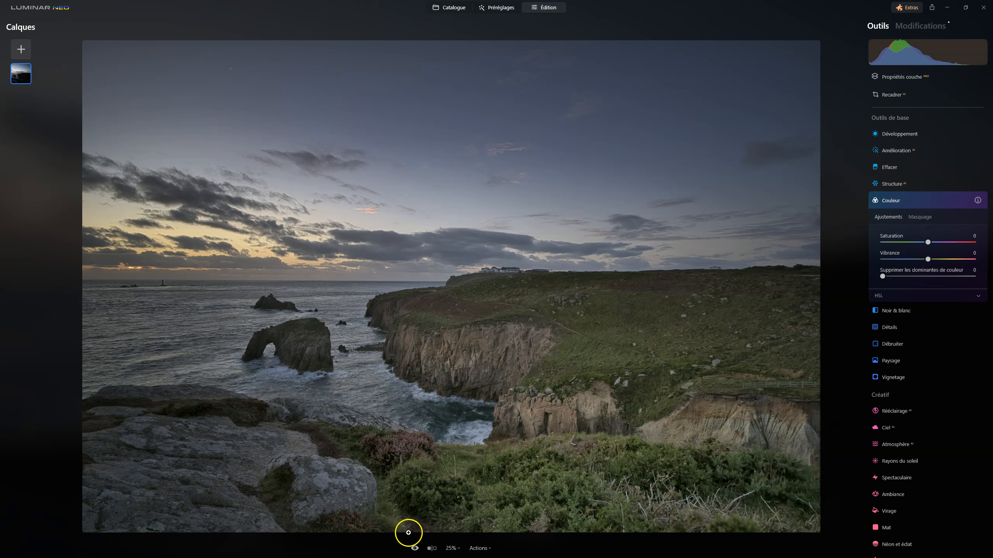
pyautogui.click(415, 548)
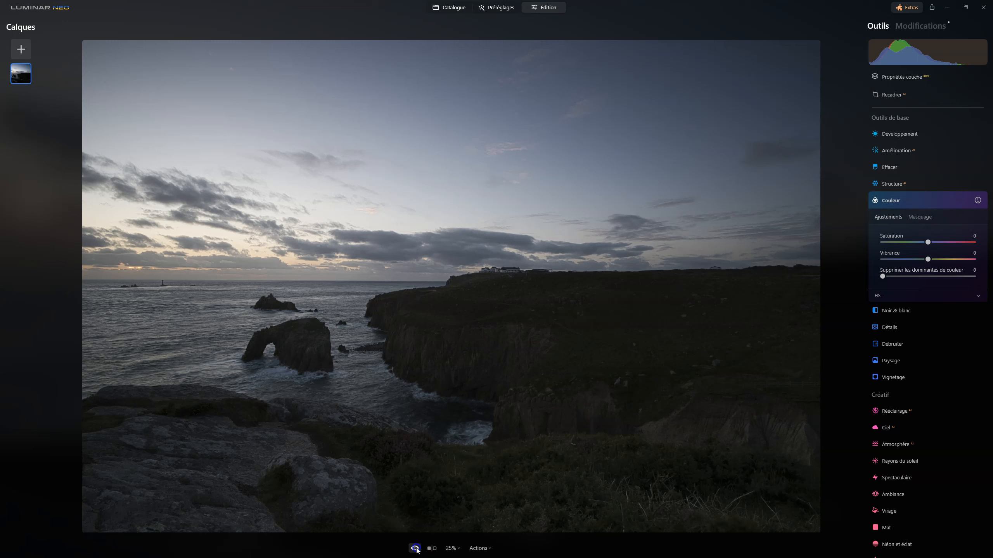
pyautogui.click(416, 549)
pyautogui.click(416, 549)
pyautogui.click(415, 550)
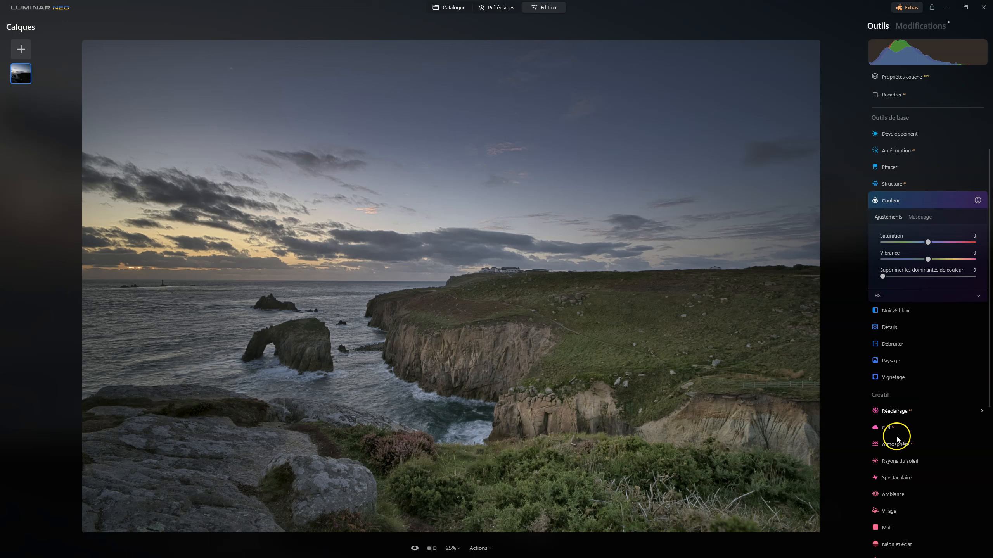
# Step: Set the HSL hue (Tonalité) of Vert to -59 in the new Couleur edit and close the tool
pyautogui.click(877, 296)
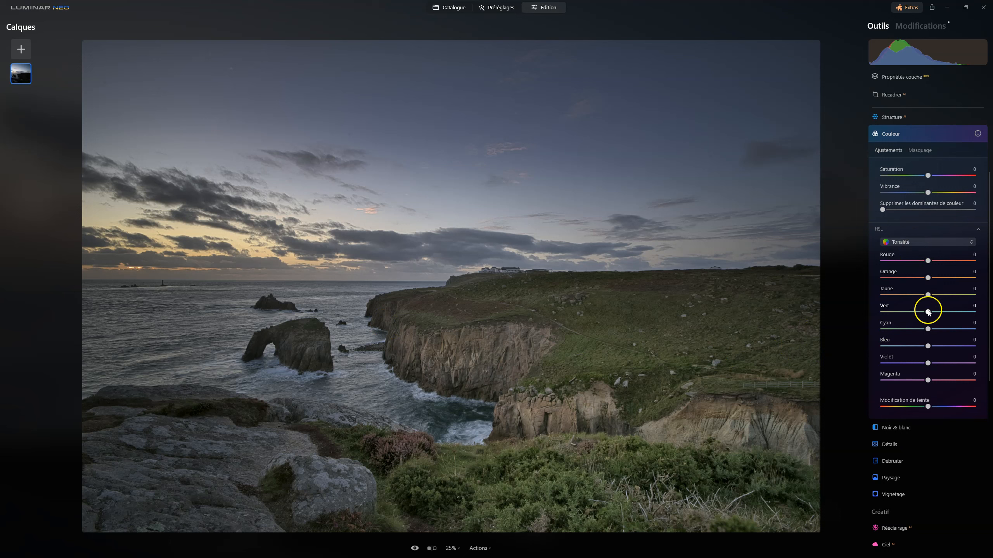
pyautogui.moveTo(929, 313); pyautogui.dragTo(908, 310)
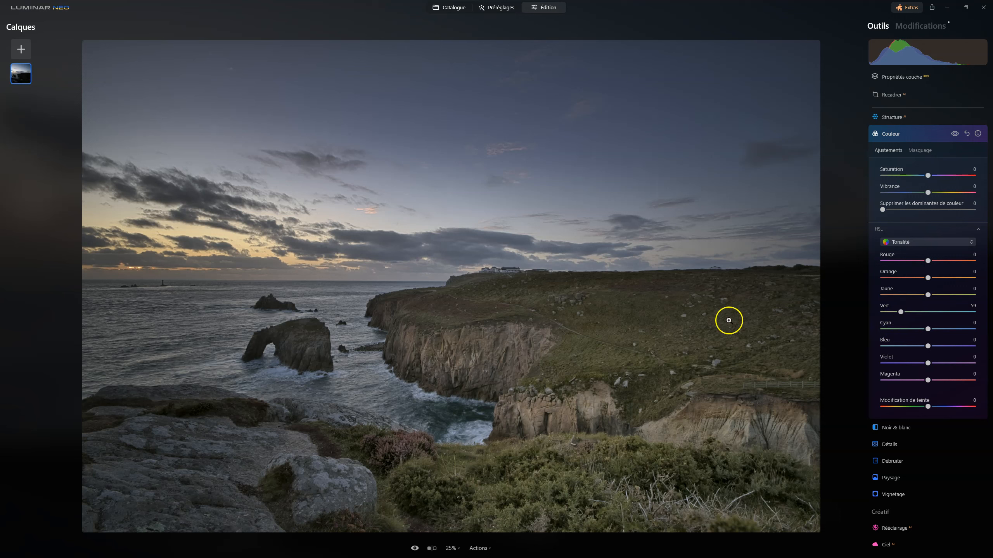
pyautogui.click(895, 134)
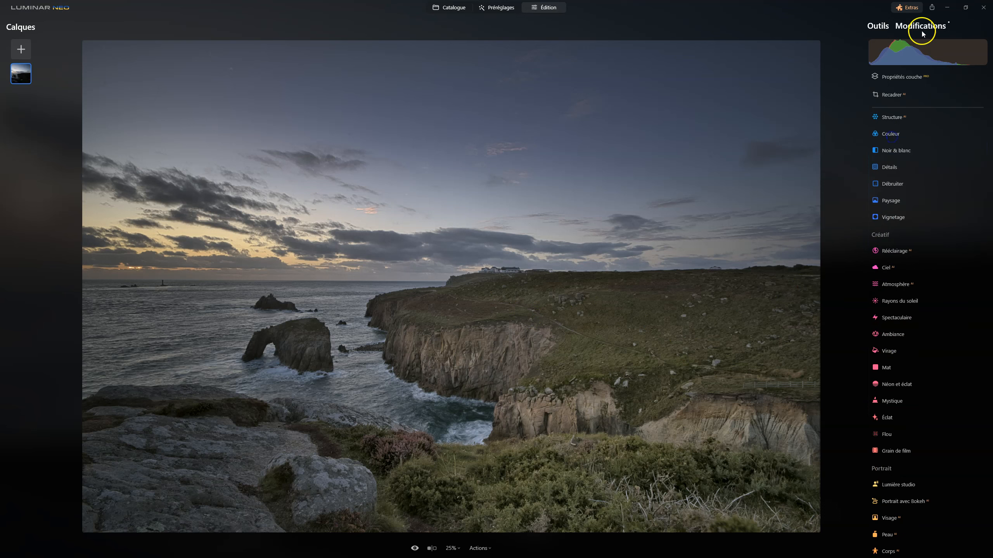
# Step: Review the applied Paysage and Vignetage edits, toggle the Vignetage effect, and remove the Vignetage edit
pyautogui.click(921, 27)
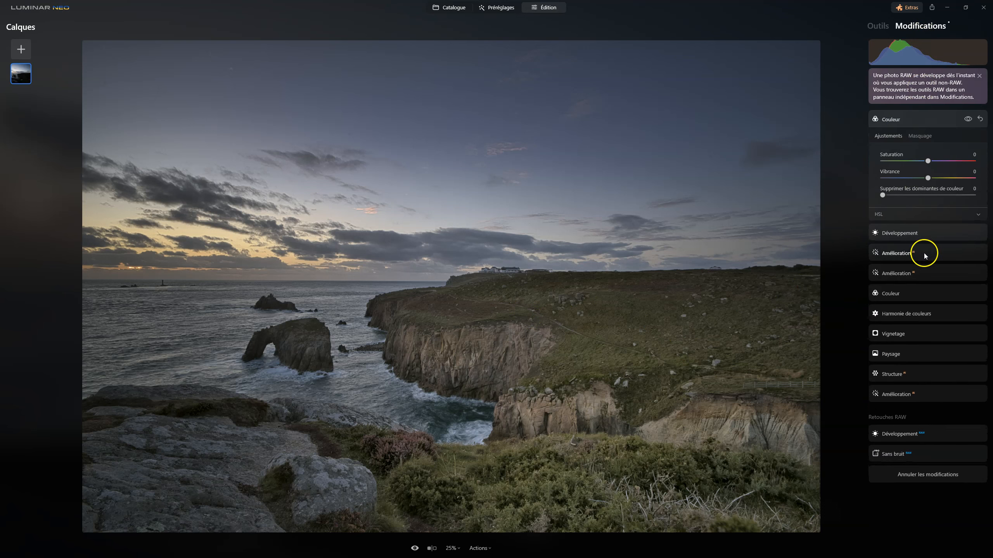
pyautogui.click(894, 354)
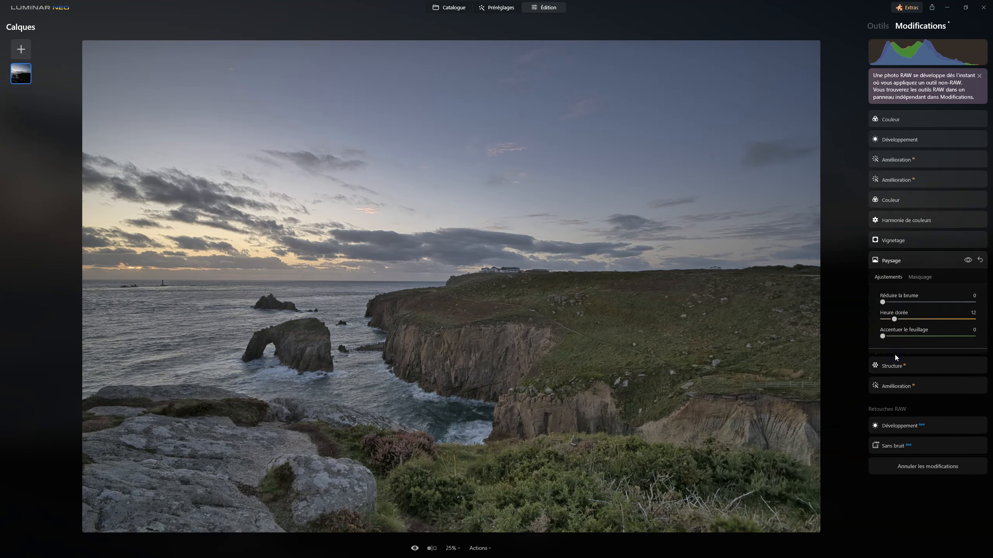
pyautogui.click(893, 240)
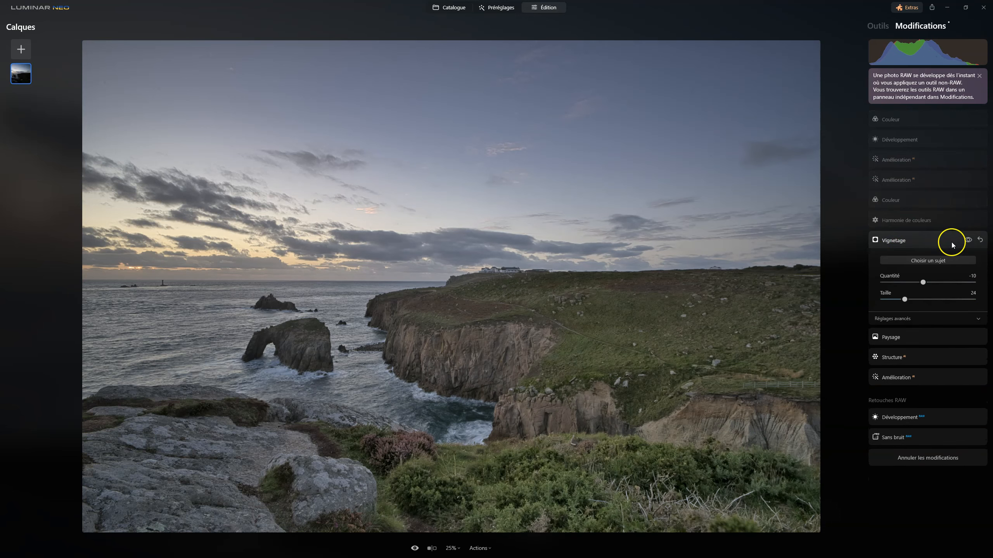
pyautogui.click(968, 240)
pyautogui.click(973, 240)
pyautogui.click(979, 240)
# Step: Raise Heure dorée to 41 in the applied Paysage edit
pyautogui.click(910, 242)
pyautogui.moveTo(883, 299); pyautogui.dragTo(899, 301)
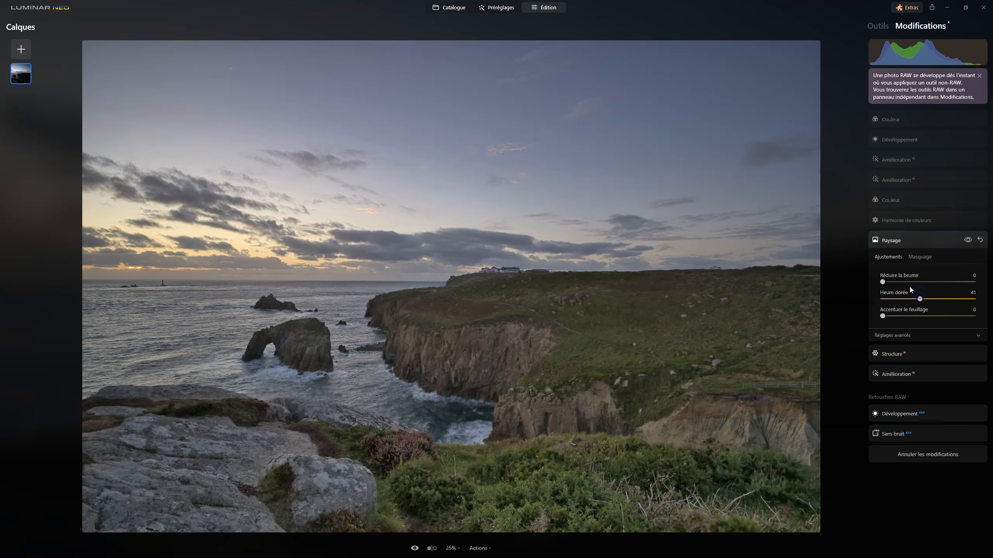
# Step: Reopen the most recent Couleur edit and compare the edited photo with the original, full-frame and in the split before/after view
pyautogui.click(891, 120)
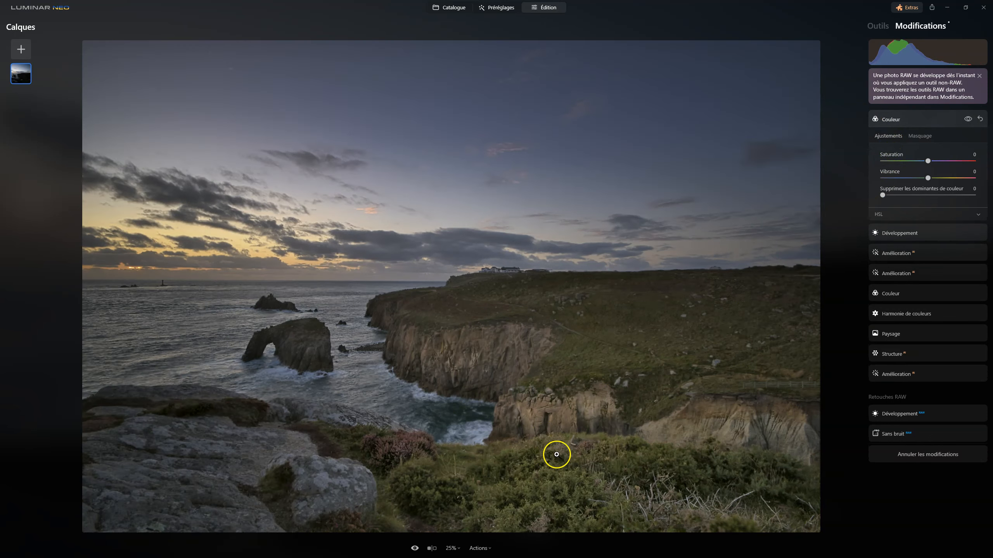
pyautogui.click(416, 549)
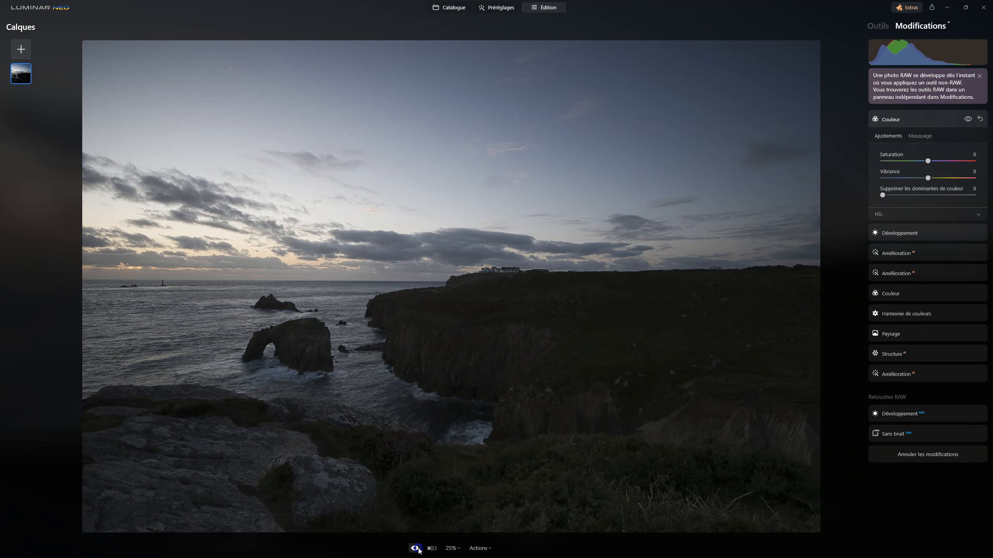
pyautogui.click(417, 548)
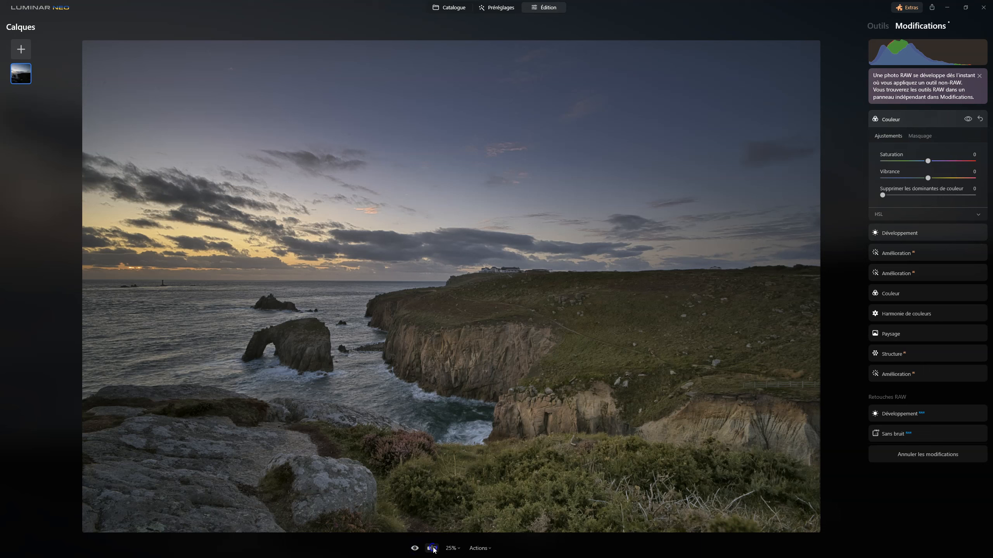
pyautogui.click(432, 549)
pyautogui.moveTo(450, 290); pyautogui.dragTo(779, 289)
pyautogui.moveTo(989, 294); pyautogui.dragTo(441, 379)
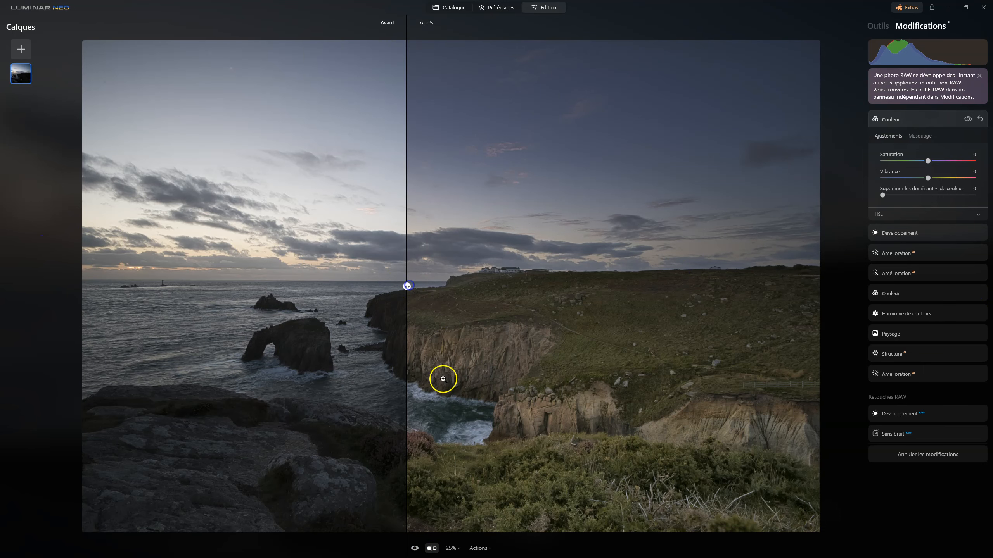
pyautogui.click(433, 547)
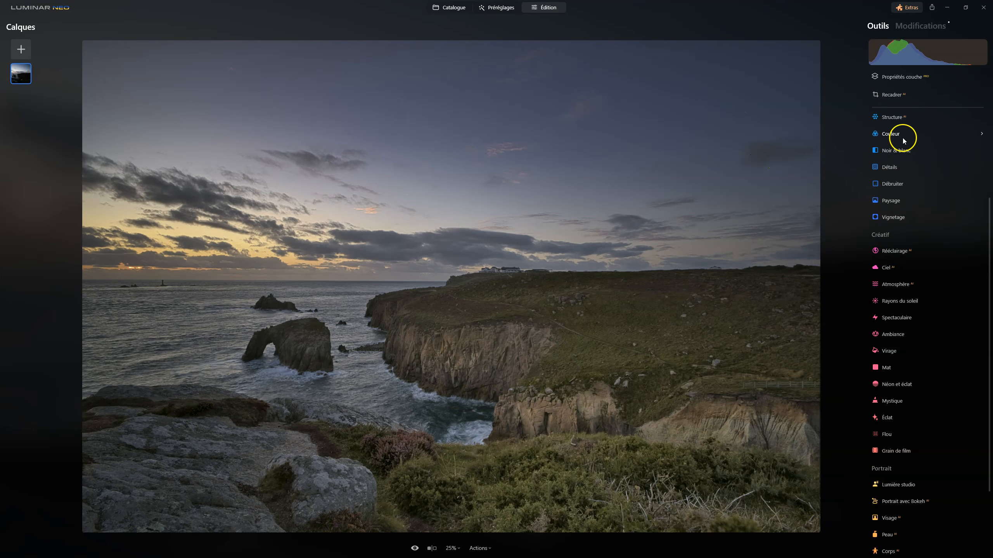
# Step: Remove the dust spots from the photo automatically with the Effacer tool and close the tool
pyautogui.scroll(3, 894, 194)
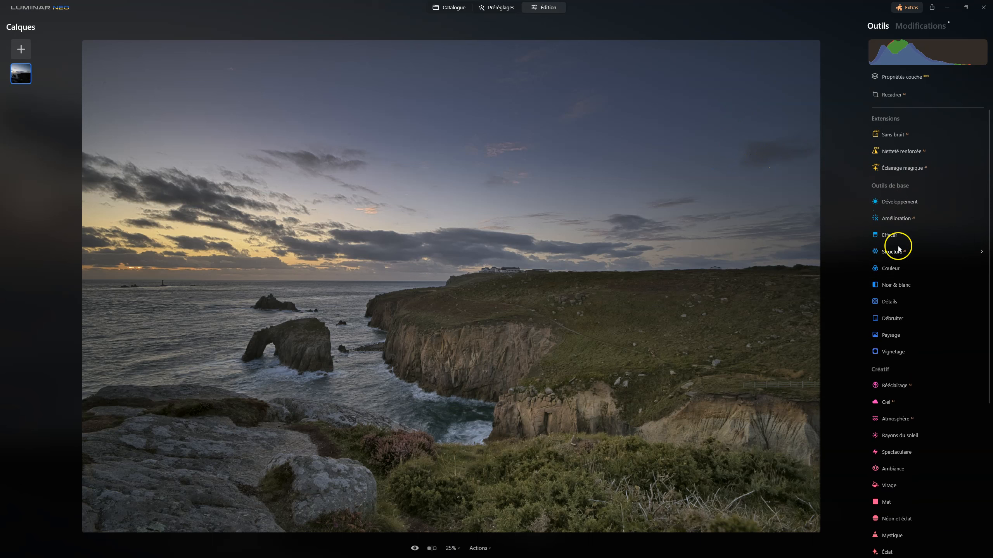
pyautogui.click(896, 236)
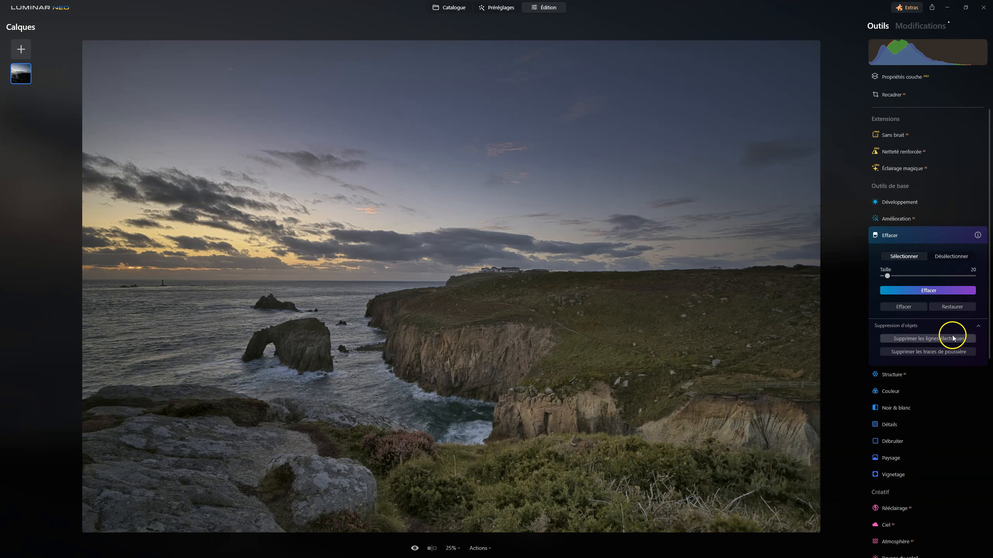
pyautogui.click(937, 352)
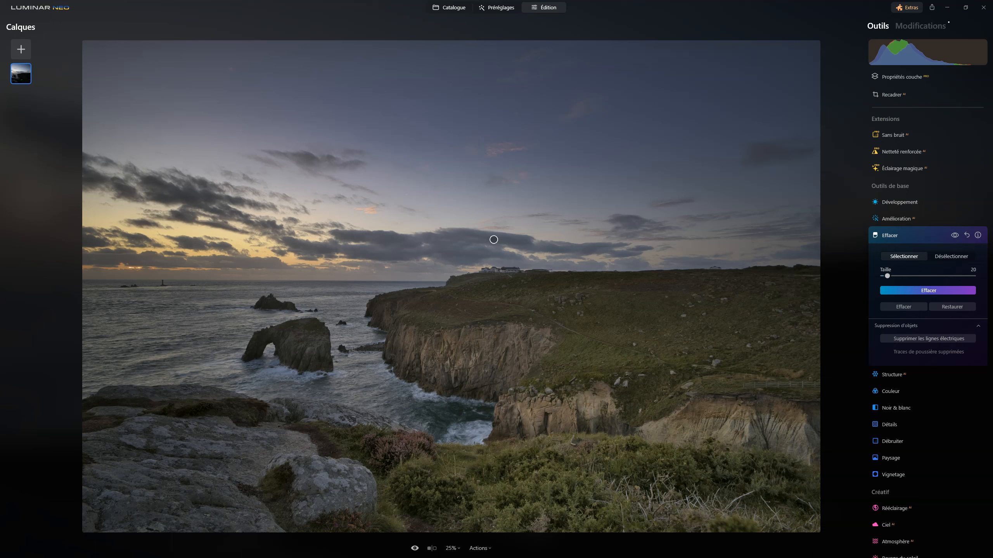
pyautogui.click(906, 240)
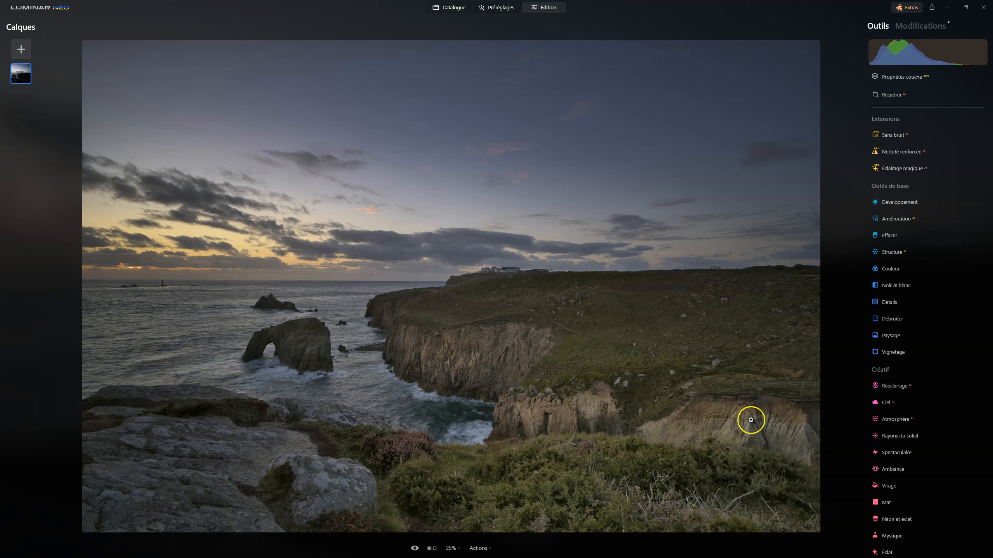
# Step: Start a new Amélioration edit and draw a flattened, slightly tilted radial gradient mask over the foreground vegetation
pyautogui.click(749, 433)
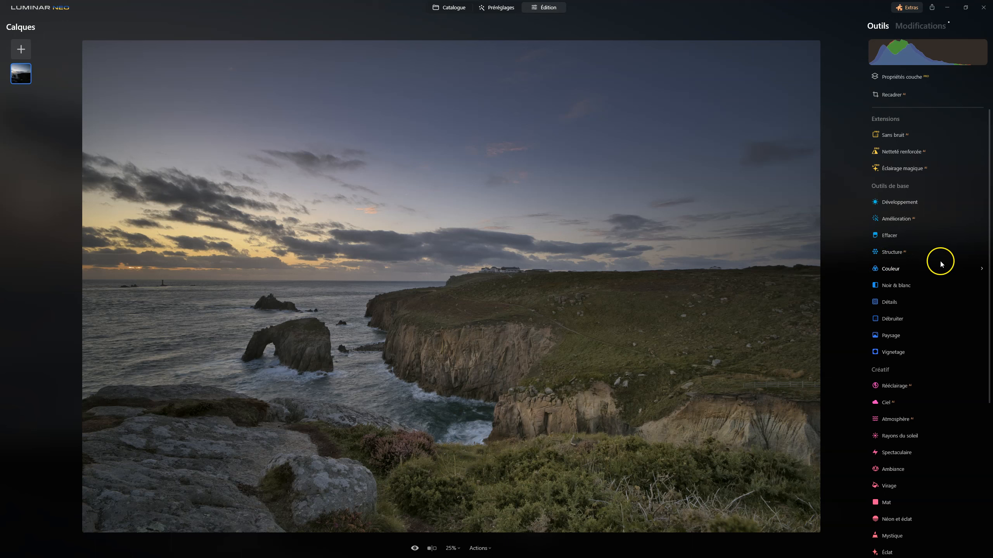
pyautogui.click(902, 221)
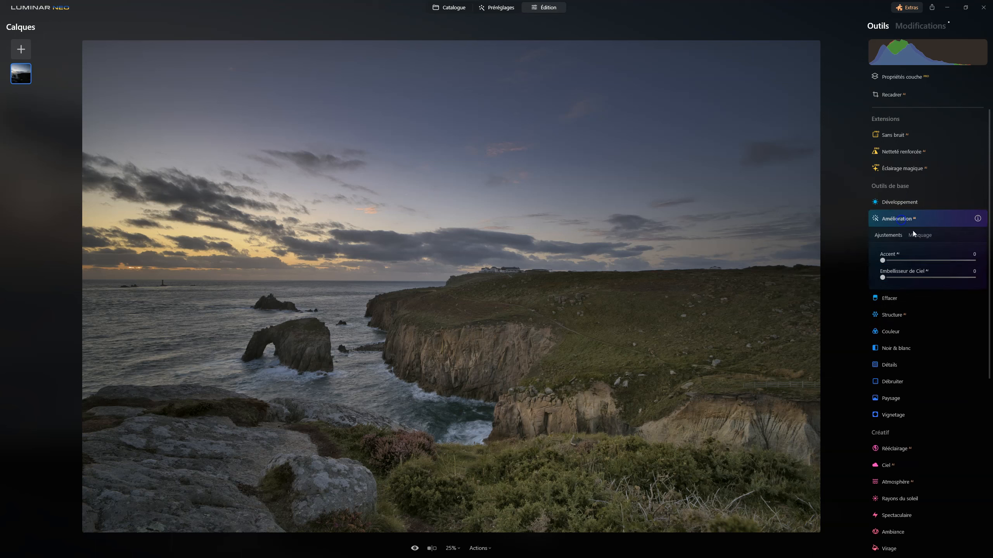
pyautogui.click(920, 235)
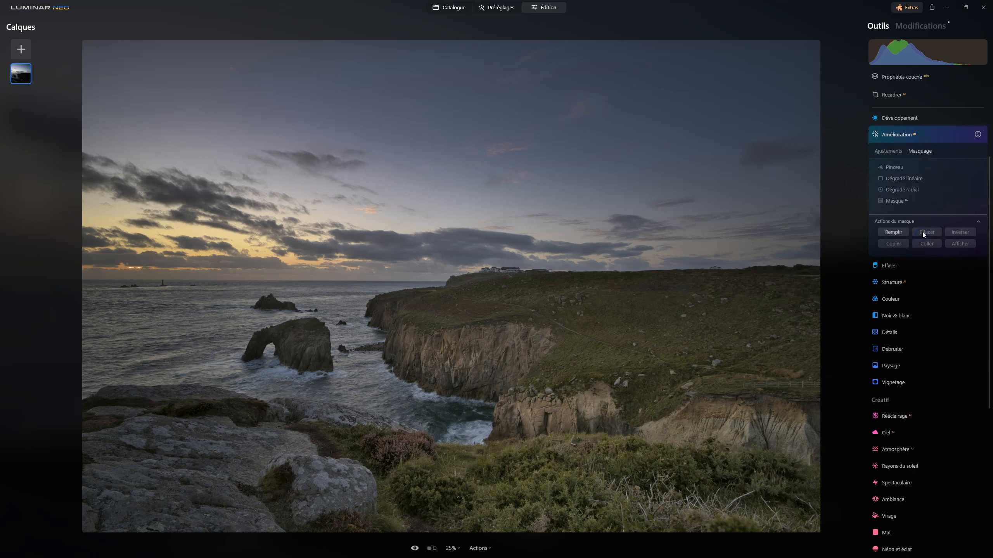
pyautogui.click(913, 188)
pyautogui.moveTo(537, 478); pyautogui.dragTo(626, 492)
pyautogui.moveTo(537, 270); pyautogui.dragTo(537, 413)
pyautogui.moveTo(781, 476); pyautogui.dragTo(775, 518)
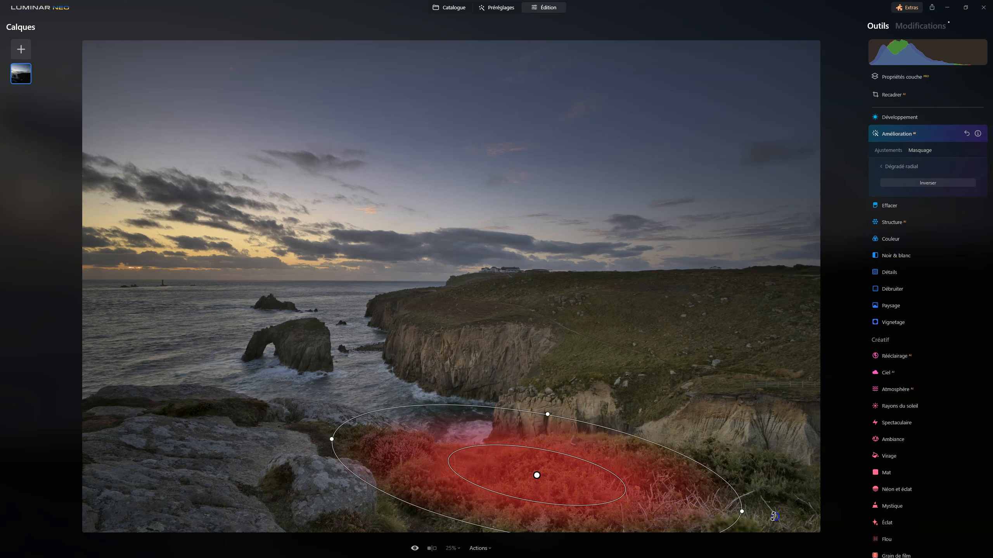
# Step: Reposition the Amélioration radial mask over the bushes and adjust its inner and outer ellipses for a wide, soft transition
pyautogui.moveTo(535, 476); pyautogui.dragTo(525, 496)
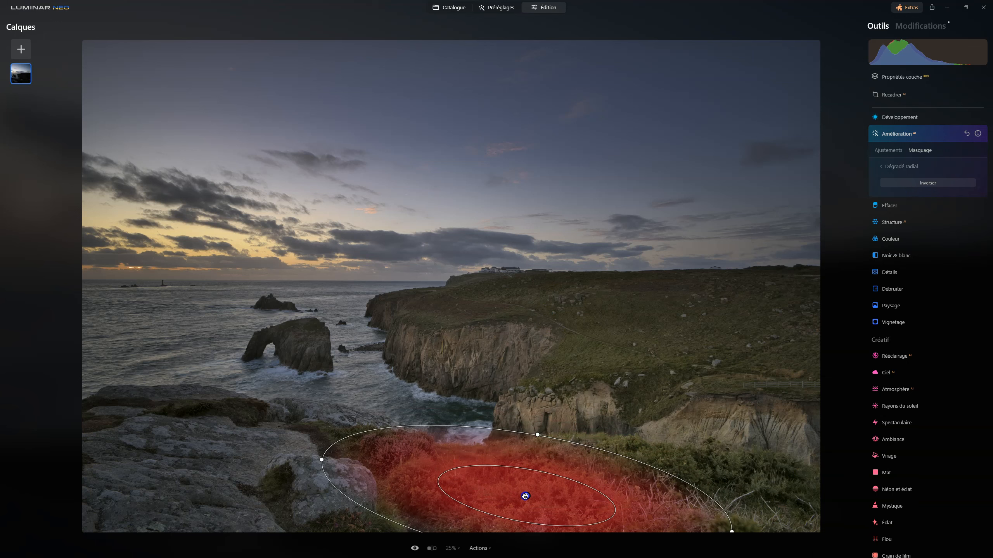
pyautogui.moveTo(708, 499); pyautogui.dragTo(695, 480)
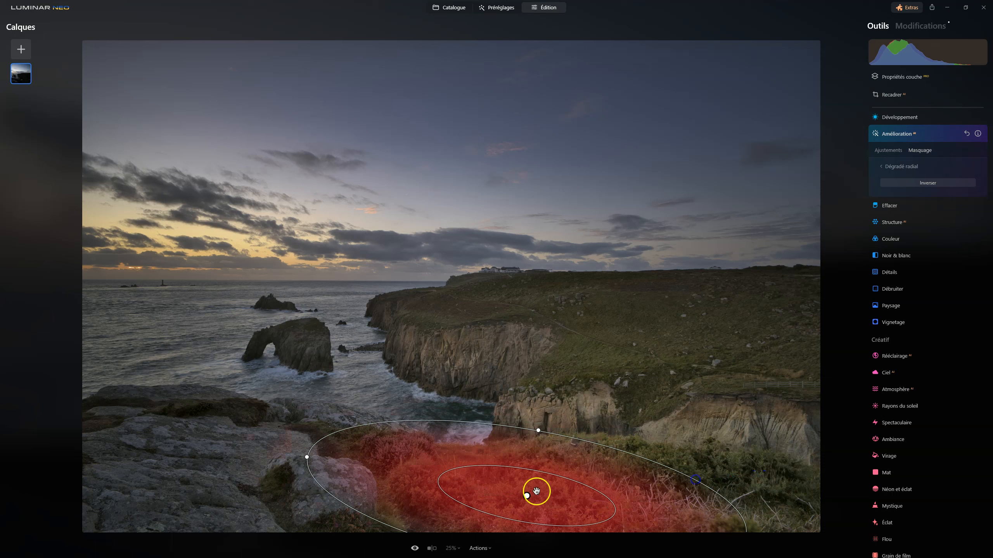
pyautogui.moveTo(527, 496); pyautogui.dragTo(582, 494)
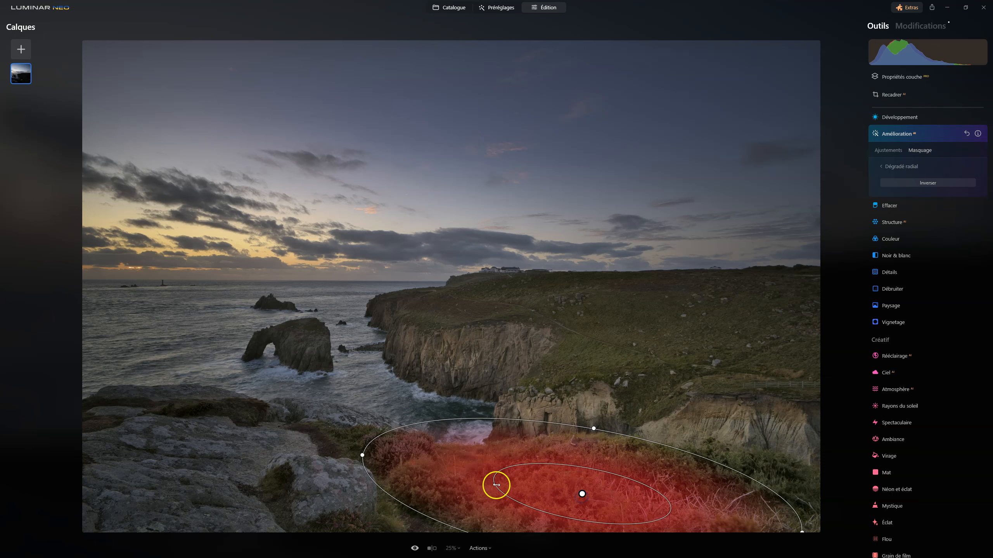
pyautogui.moveTo(496, 485)
pyautogui.mouseDown()
pyautogui.moveTo(483, 483)
pyautogui.moveTo(506, 491)
pyautogui.mouseUp()
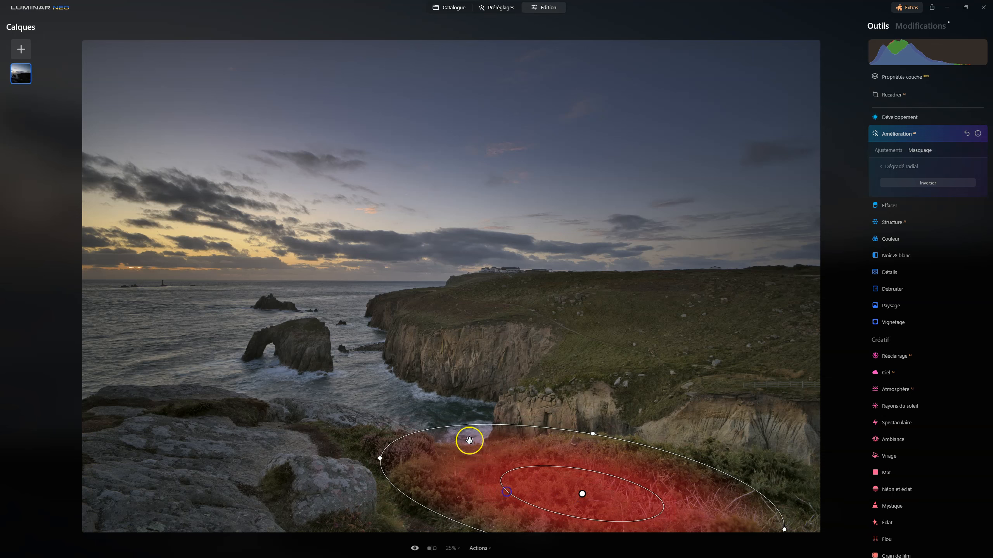
pyautogui.moveTo(466, 423)
pyautogui.mouseDown()
pyautogui.moveTo(463, 385)
pyautogui.moveTo(462, 406)
pyautogui.mouseUp()
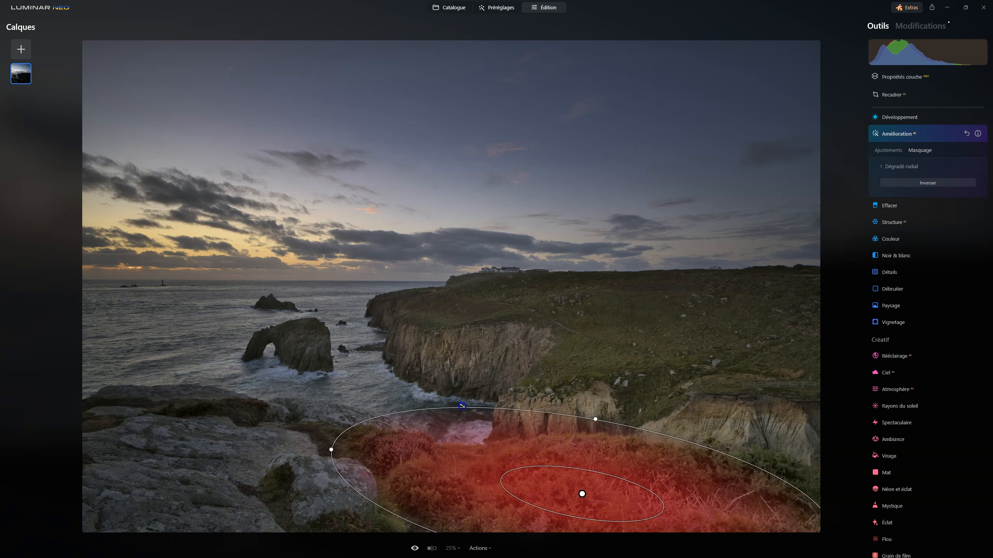
pyautogui.moveTo(582, 493); pyautogui.dragTo(602, 512)
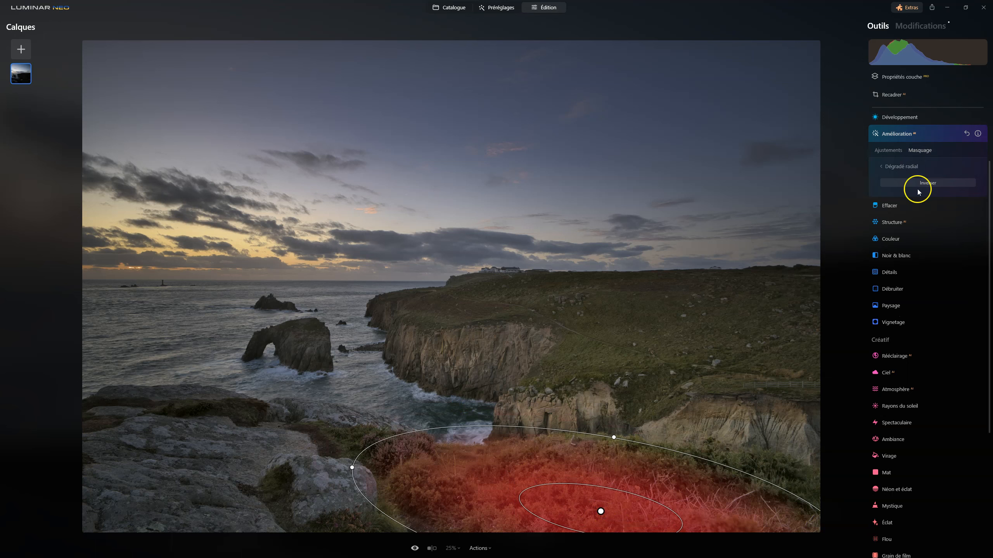
# Step: Set Accent to 21 for the masked vegetation, compare the effect on and off, and close the Amélioration tool
pyautogui.click(891, 151)
pyautogui.moveTo(885, 173)
pyautogui.mouseDown()
pyautogui.moveTo(911, 180)
pyautogui.moveTo(892, 180)
pyautogui.mouseUp()
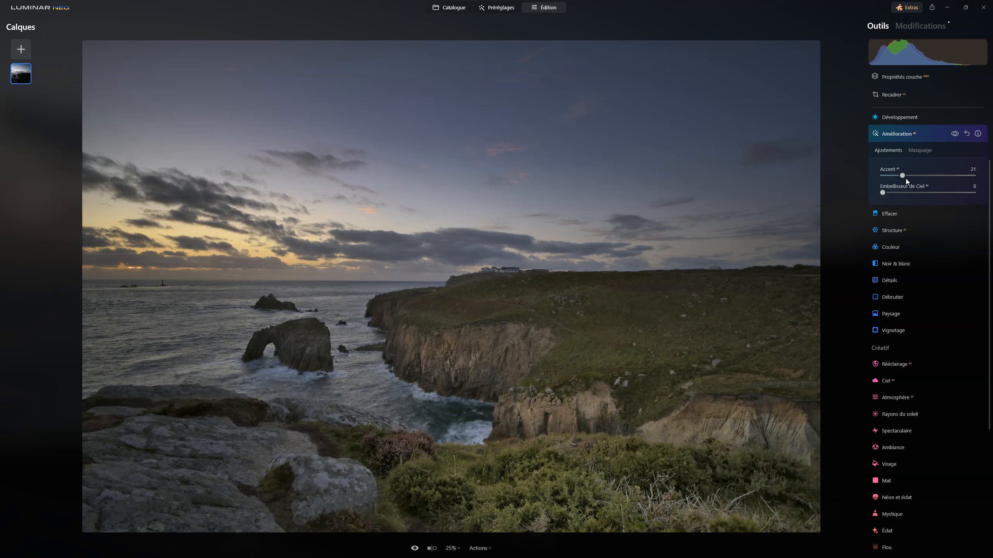
pyautogui.click(955, 134)
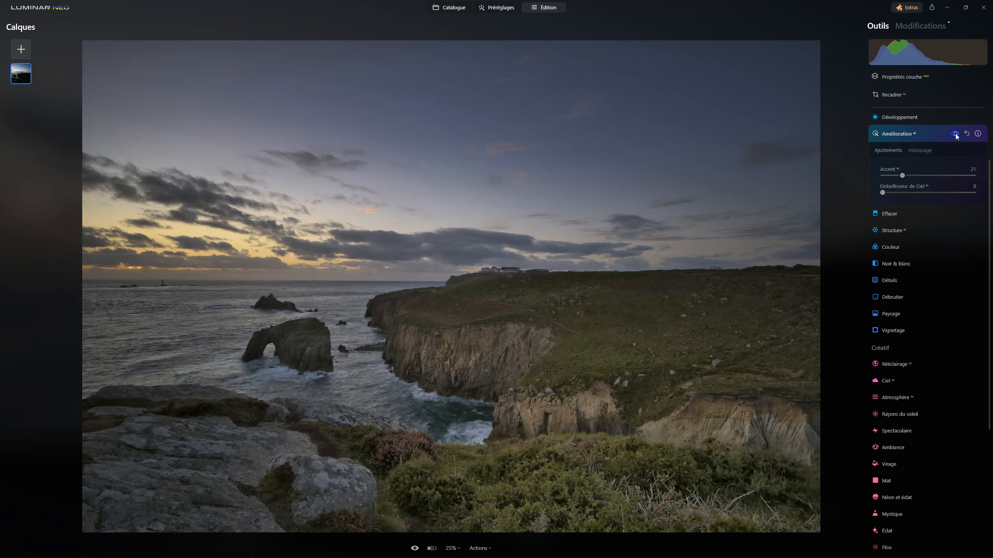
pyautogui.click(955, 134)
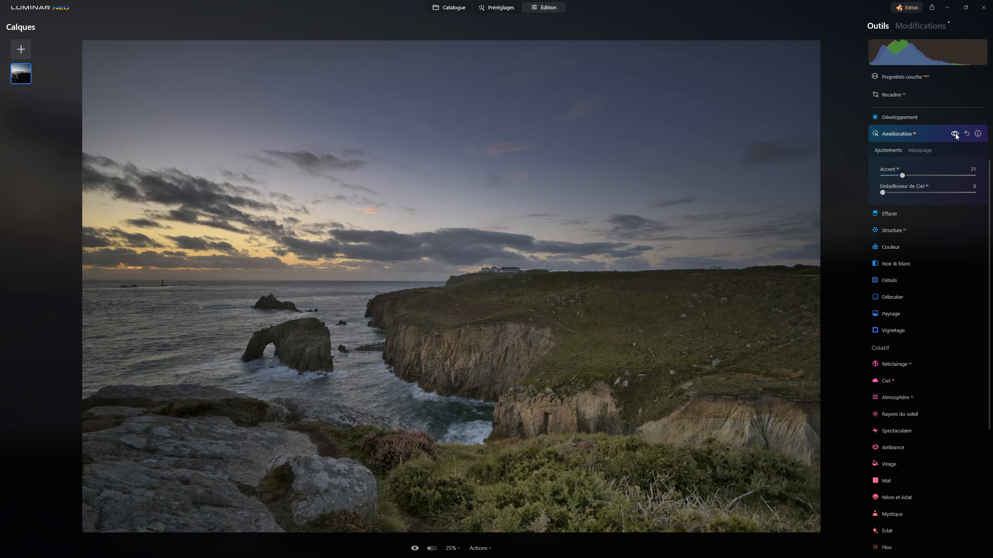
pyautogui.click(910, 134)
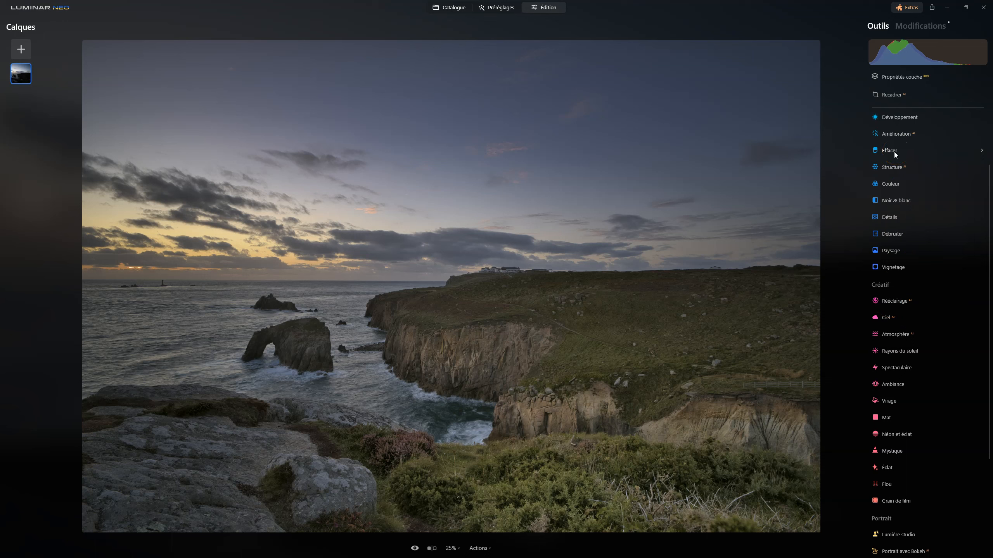
# Step: Mask the cliff face beside the sea with a flattened radial gradient in the Structure tool and set Quantité to 19
pyautogui.click(892, 166)
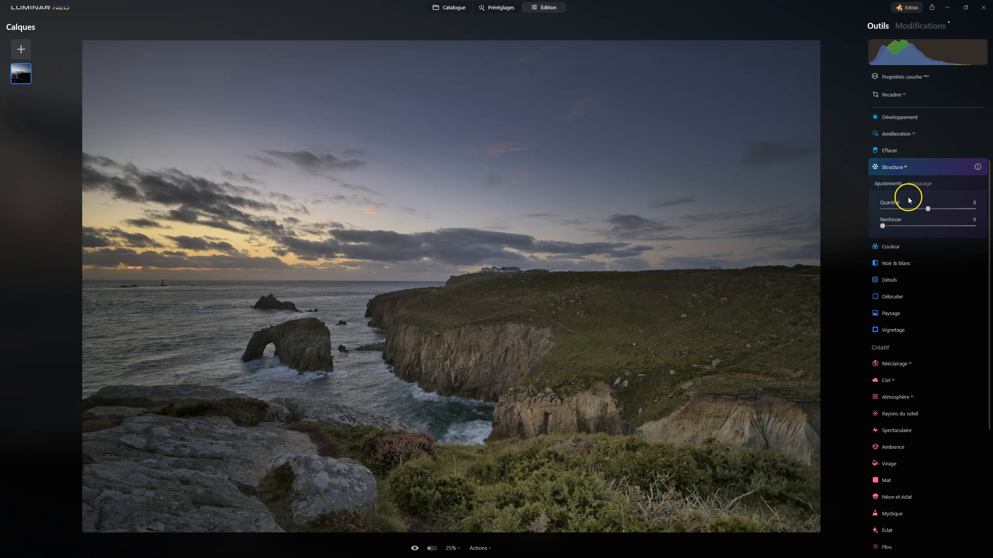
pyautogui.click(923, 184)
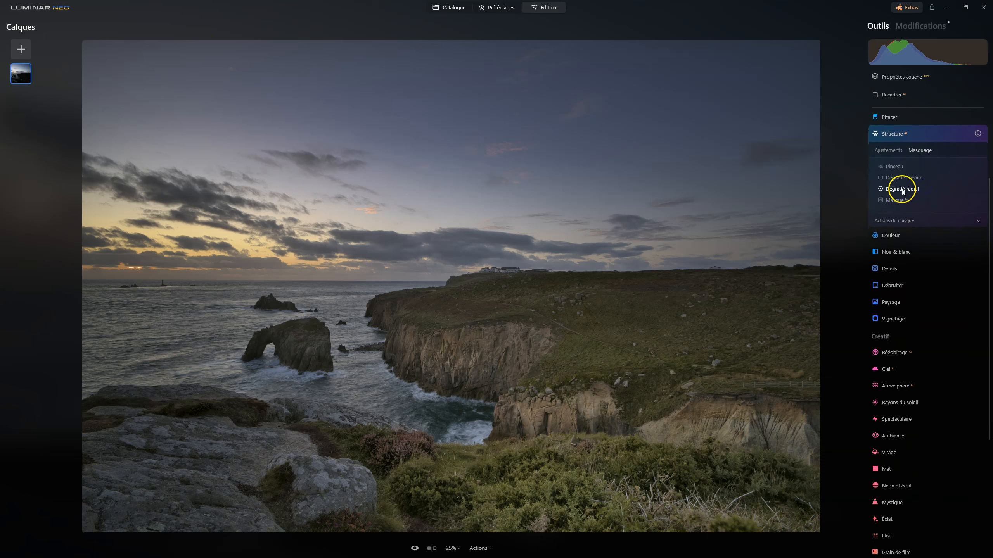
pyautogui.click(902, 192)
pyautogui.click(430, 363)
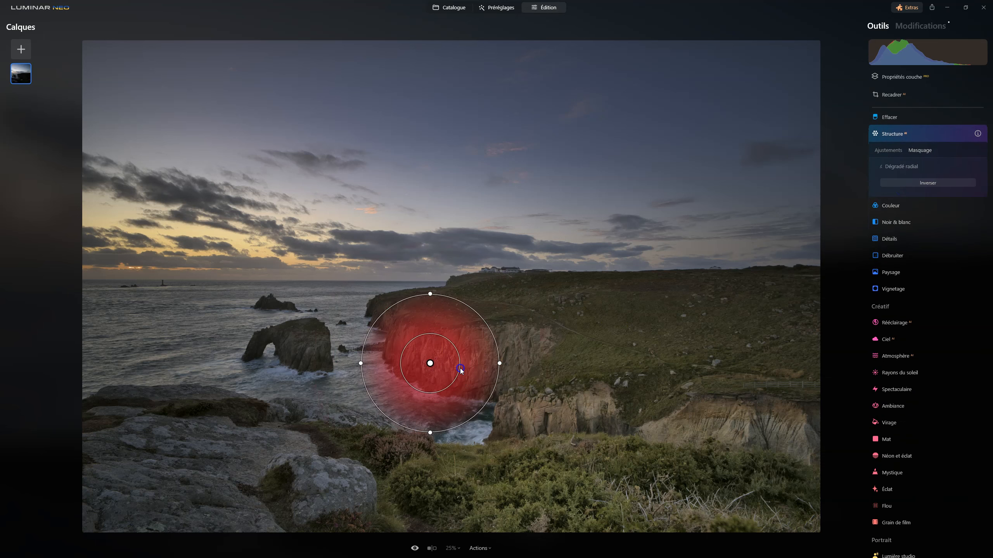
pyautogui.moveTo(429, 295); pyautogui.dragTo(426, 329)
pyautogui.click(430, 361)
pyautogui.moveTo(469, 357); pyautogui.dragTo(468, 358)
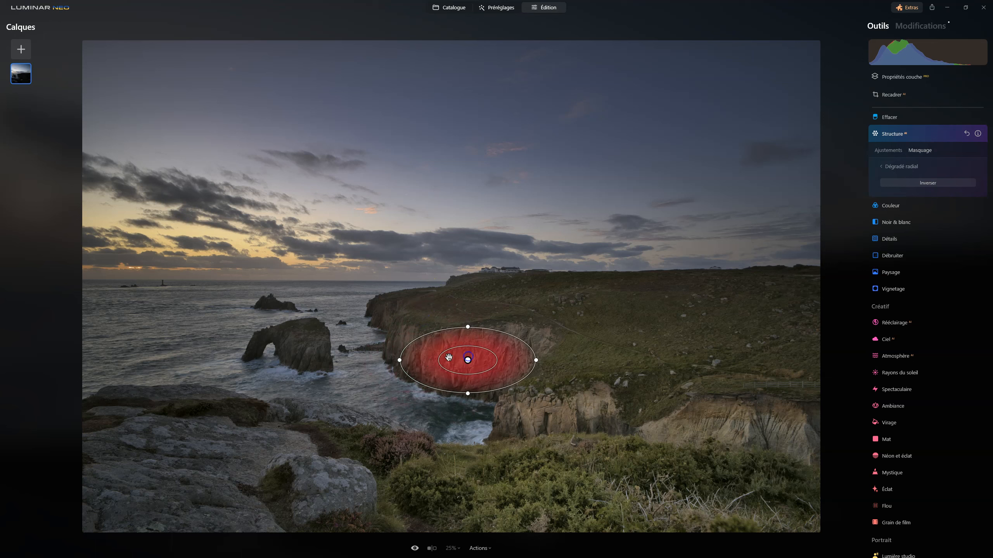
pyautogui.moveTo(400, 359); pyautogui.dragTo(390, 361)
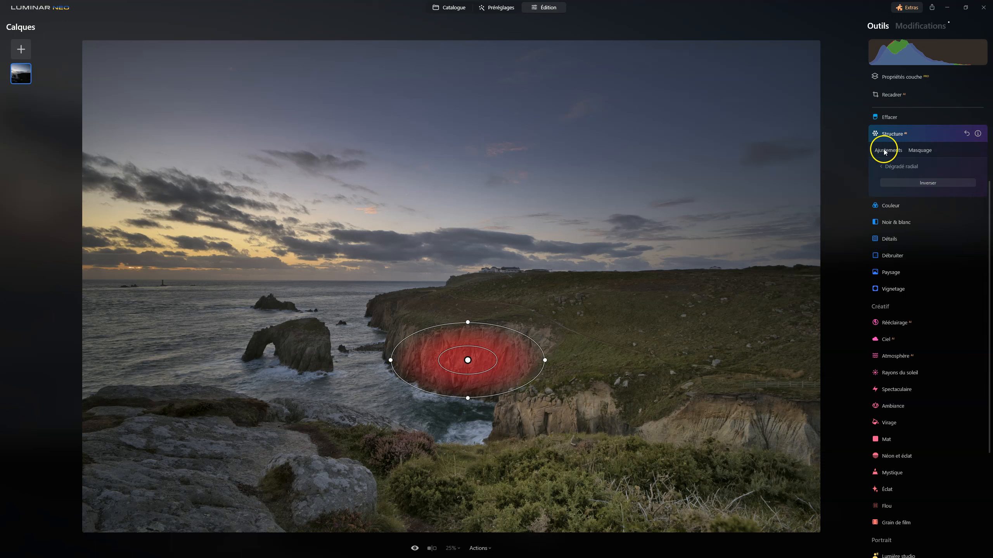
pyautogui.click(885, 152)
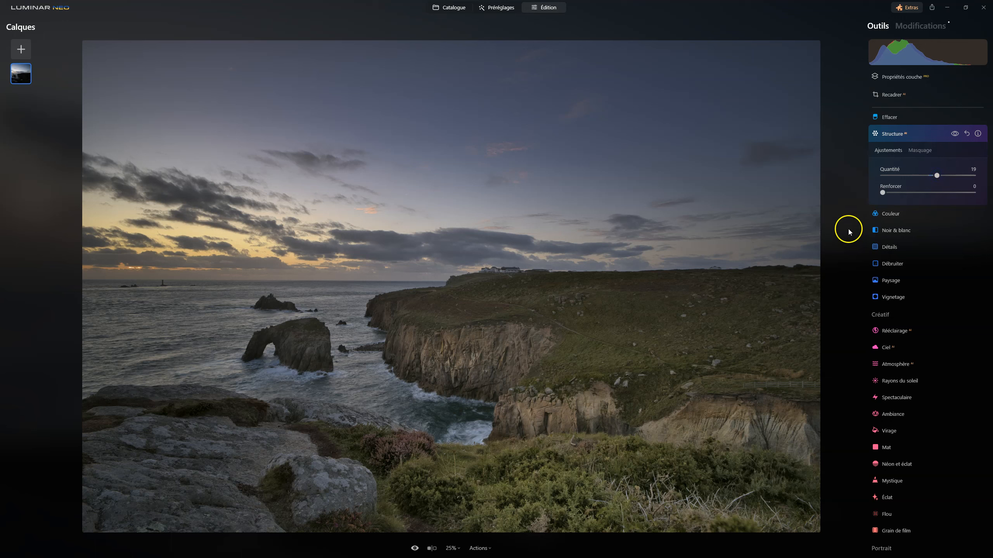
# Step: Add a second elliptical radial gradient to the Structure mask over the middle cliff face and compare the effect on and off
pyautogui.click(922, 151)
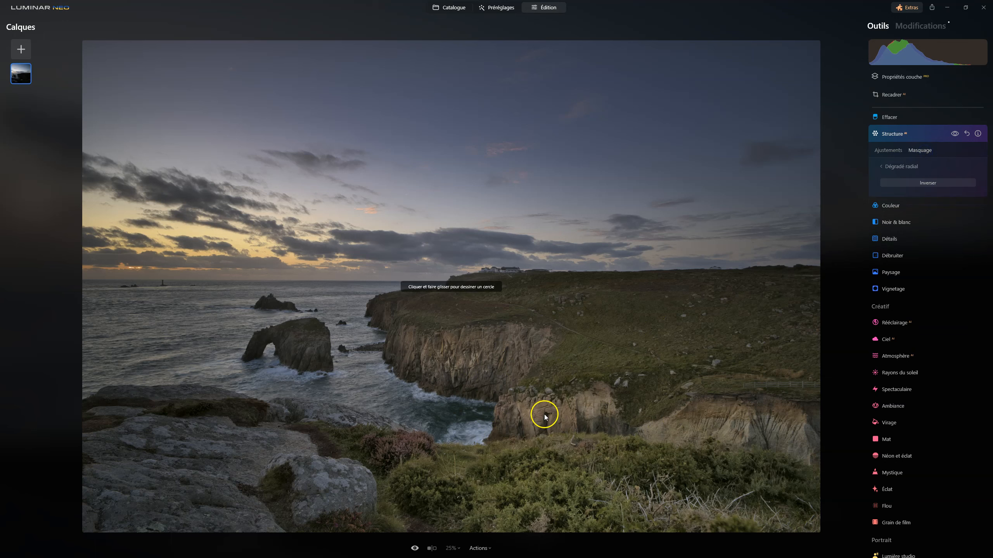
pyautogui.moveTo(532, 413); pyautogui.dragTo(600, 415)
pyautogui.moveTo(534, 420)
pyautogui.mouseDown()
pyautogui.moveTo(559, 420)
pyautogui.moveTo(532, 420)
pyautogui.moveTo(531, 411)
pyautogui.moveTo(553, 417)
pyautogui.mouseUp()
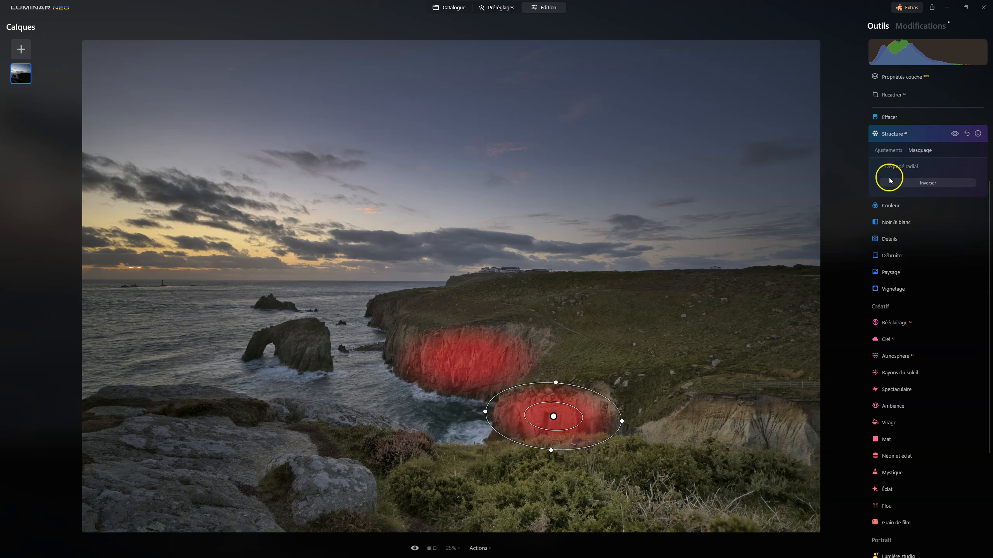
pyautogui.click(885, 167)
pyautogui.click(956, 134)
pyautogui.click(956, 135)
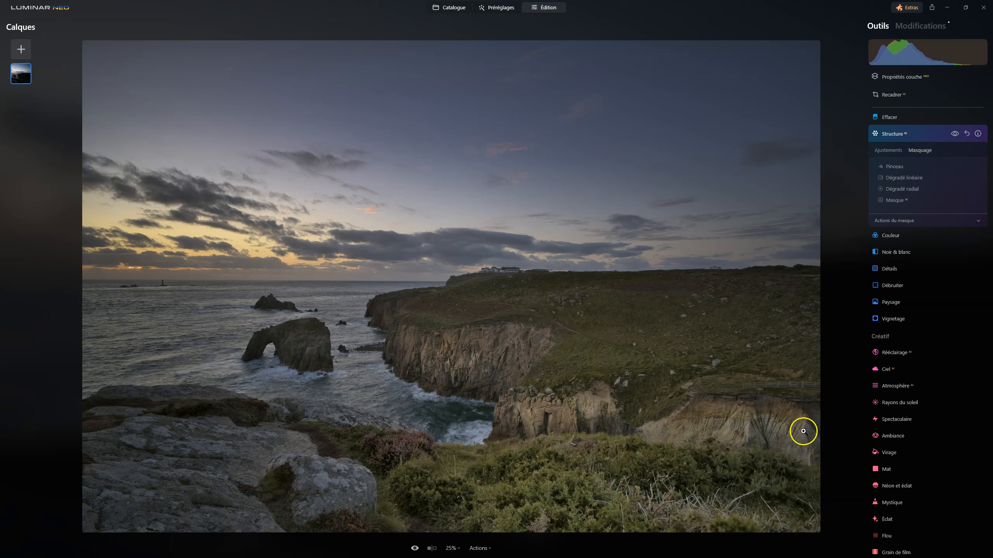
# Step: Add a third radial gradient to the Structure mask, flattened and widened to cover the pale cliff at the far right of the photo
pyautogui.click(905, 190)
pyautogui.click(725, 418)
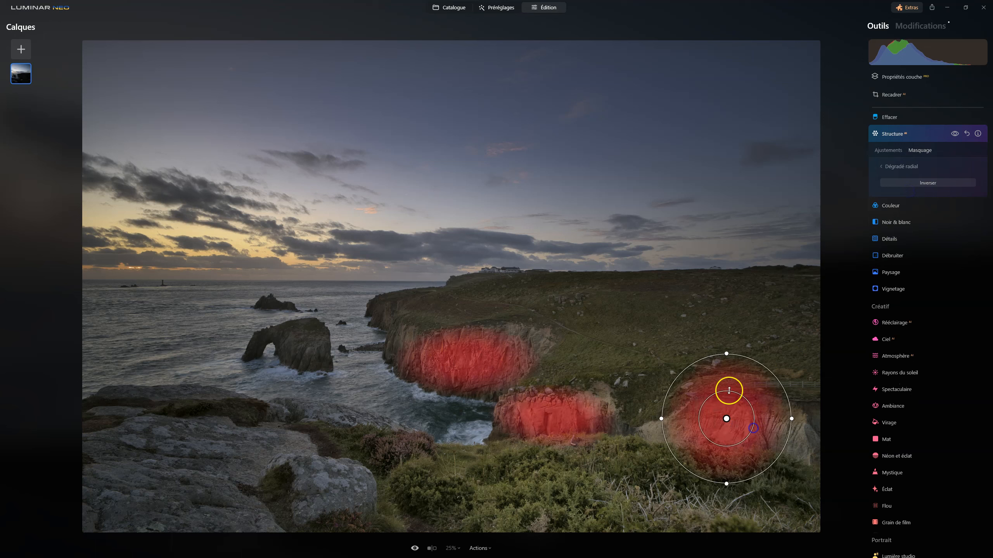
pyautogui.moveTo(726, 354); pyautogui.dragTo(754, 425)
pyautogui.moveTo(691, 424); pyautogui.dragTo(650, 424)
pyautogui.moveTo(757, 446); pyautogui.dragTo(757, 455)
pyautogui.click(899, 166)
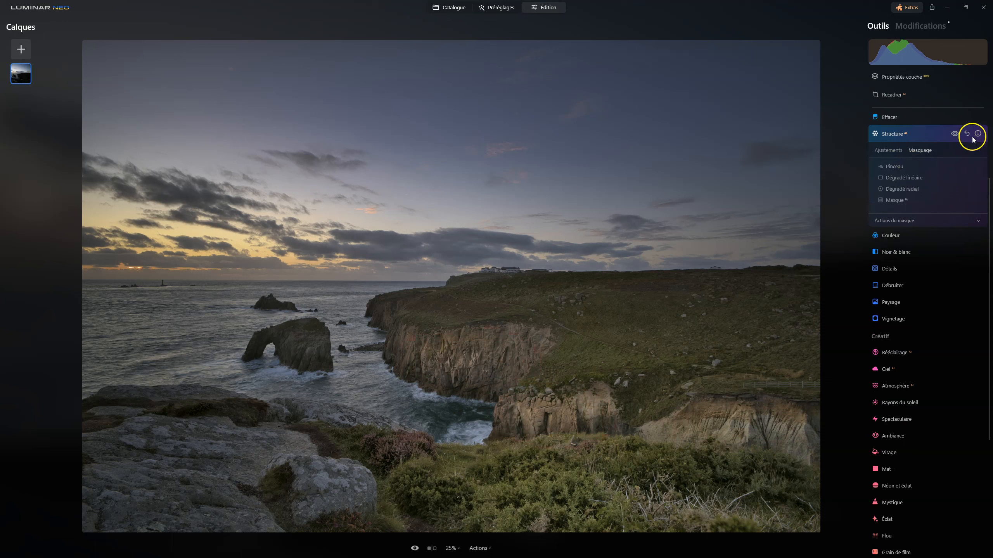
# Step: Set the Structure Quantité to 26 for the masked cliffs, compare the effect on and off, and close the tool
pyautogui.click(955, 134)
pyautogui.click(889, 150)
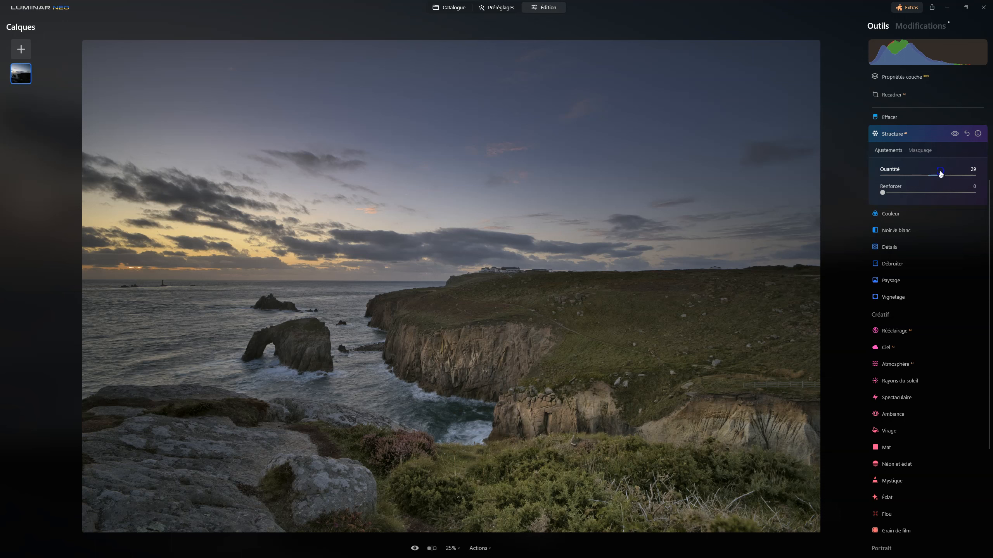
pyautogui.moveTo(934, 172)
pyautogui.mouseDown()
pyautogui.moveTo(967, 176)
pyautogui.moveTo(925, 178)
pyautogui.mouseUp()
pyautogui.moveTo(929, 177); pyautogui.dragTo(941, 177)
pyautogui.click(955, 134)
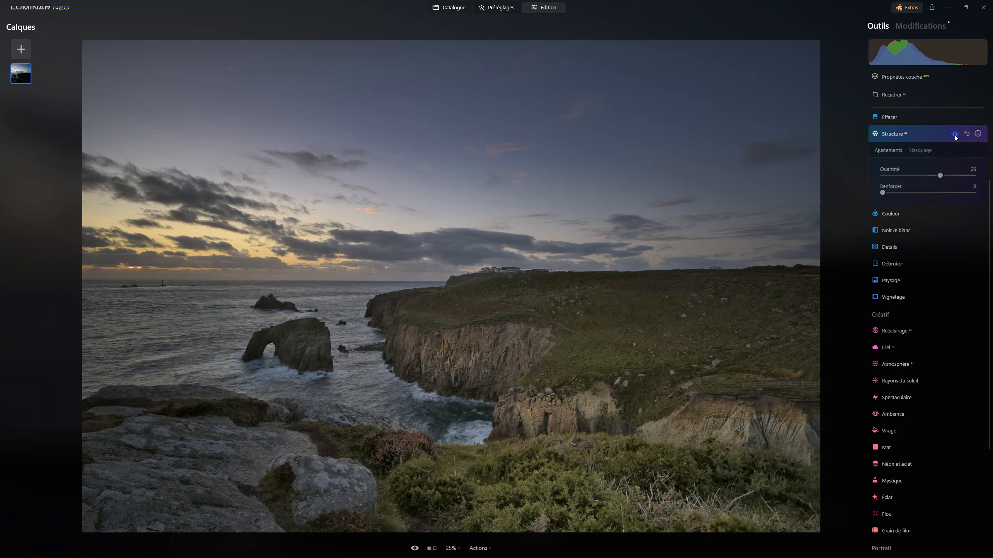
pyautogui.click(924, 137)
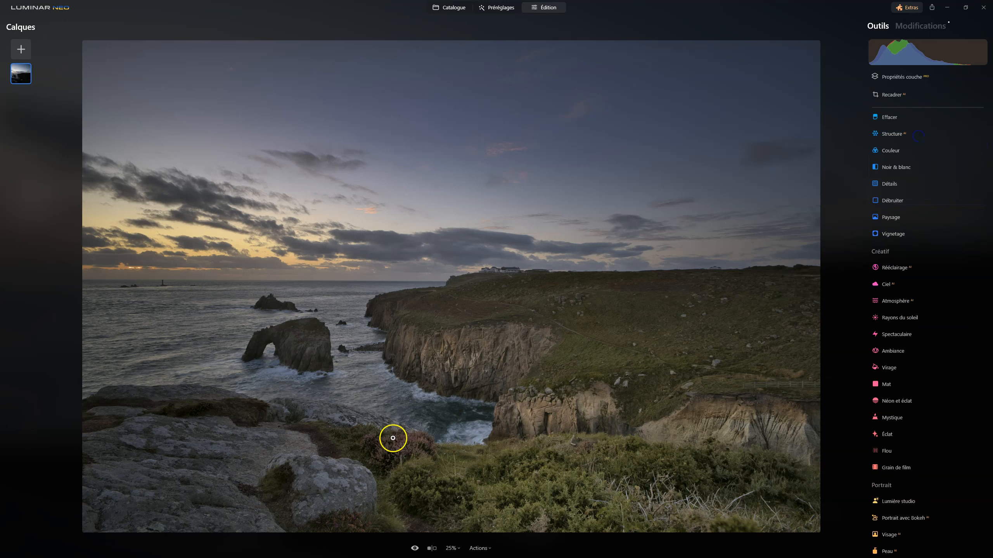